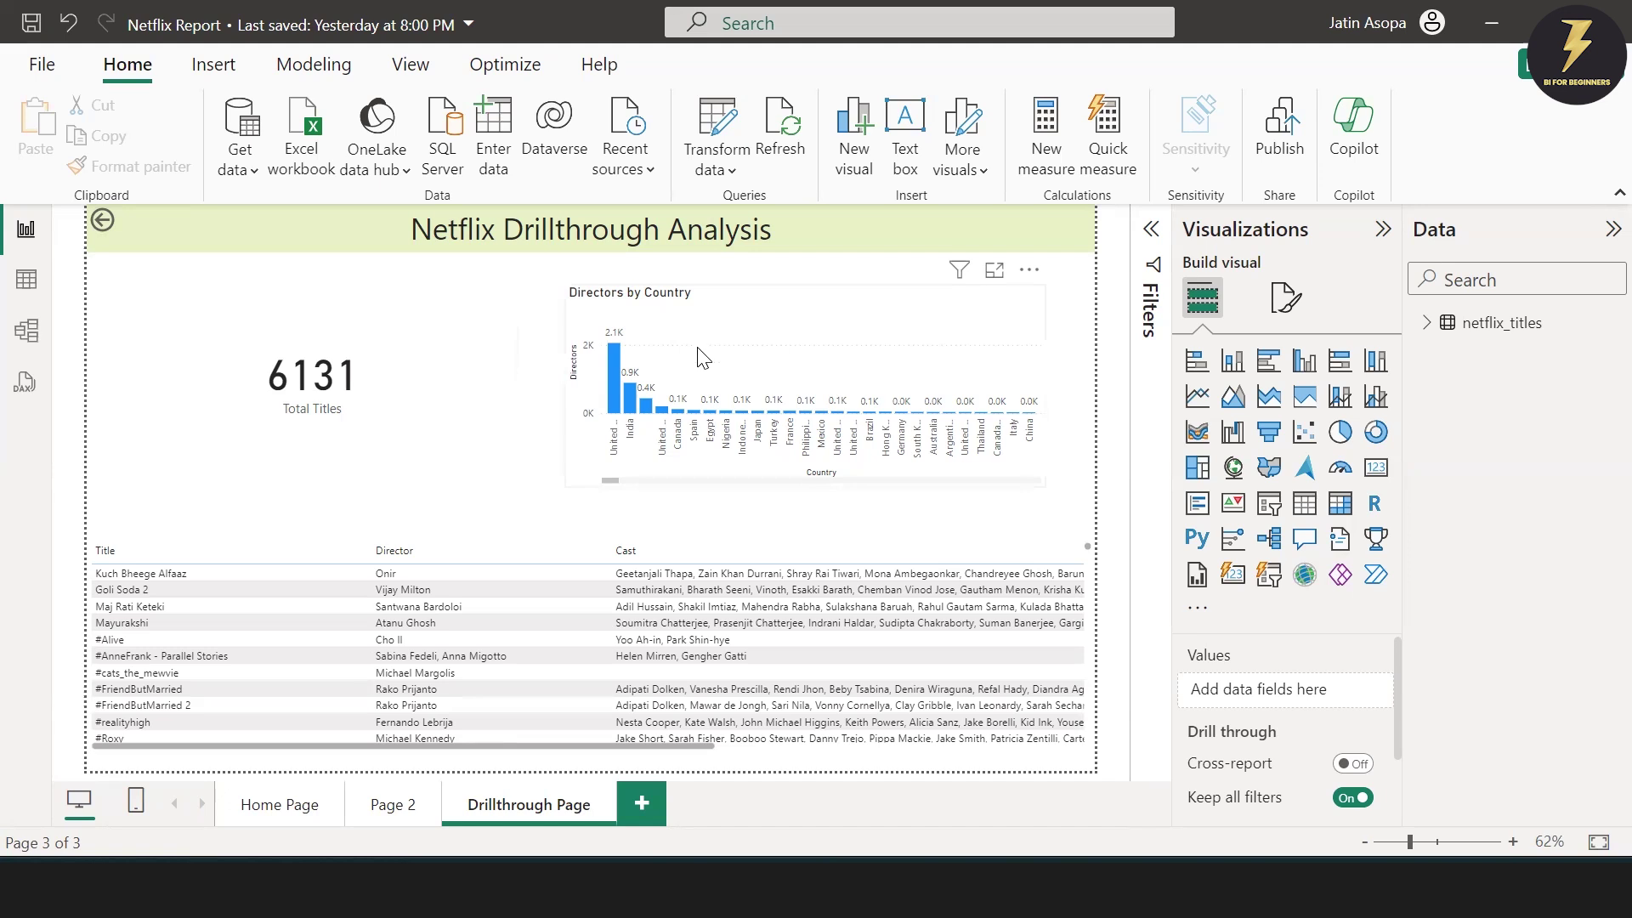
- Open the Netflix report's data in the Power Query Editor
mouse_move(618, 409)
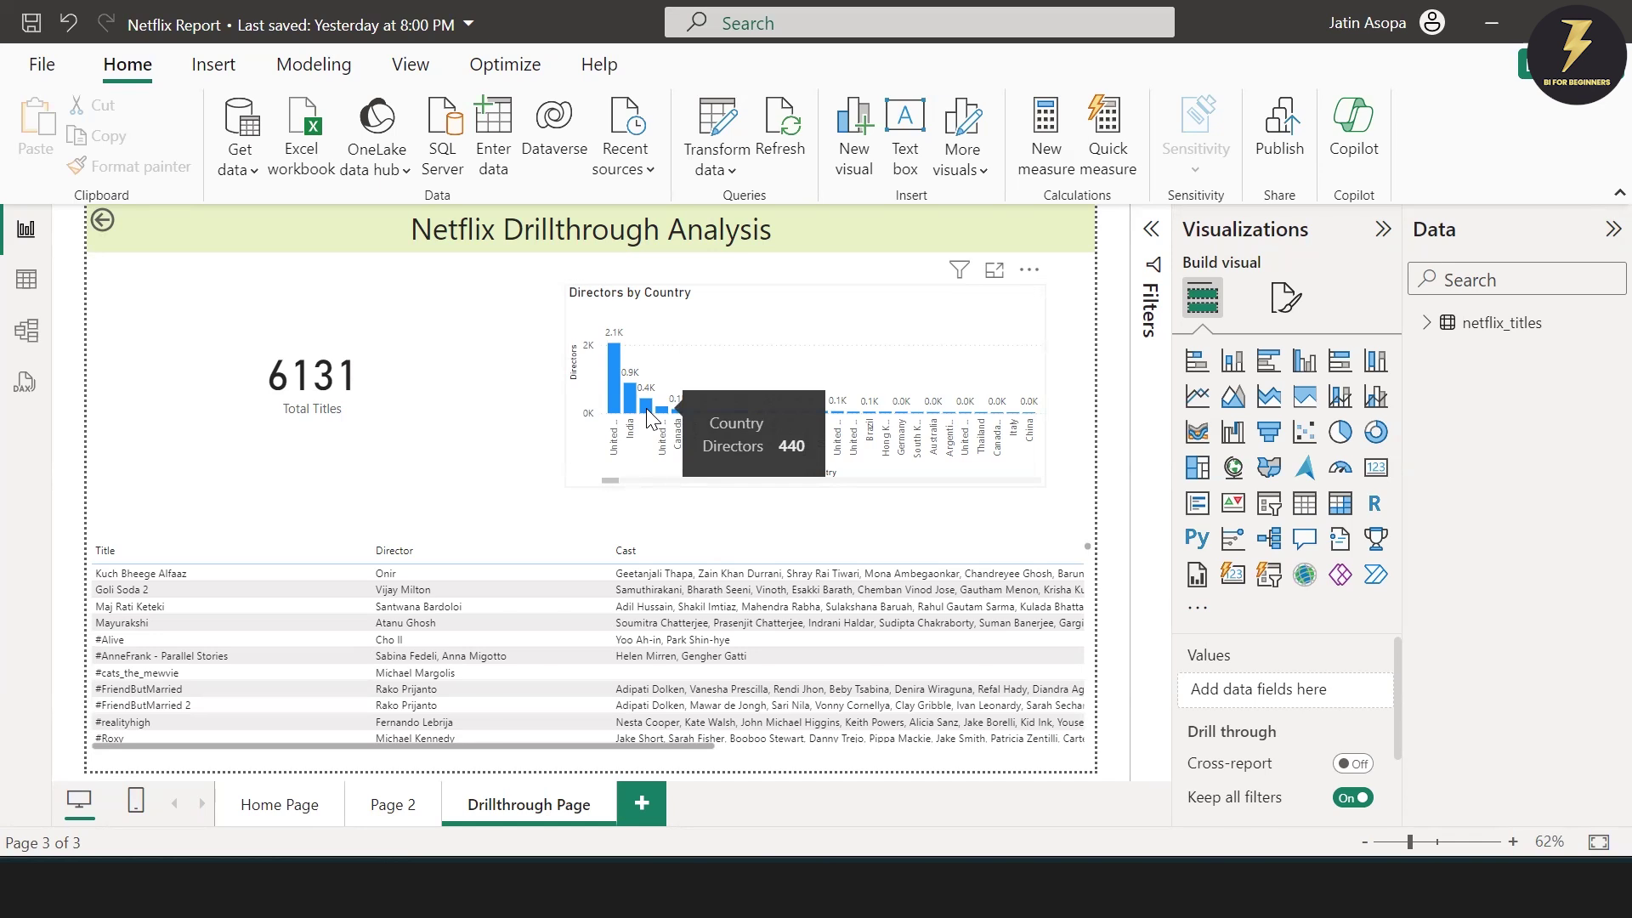
left_click(716, 141)
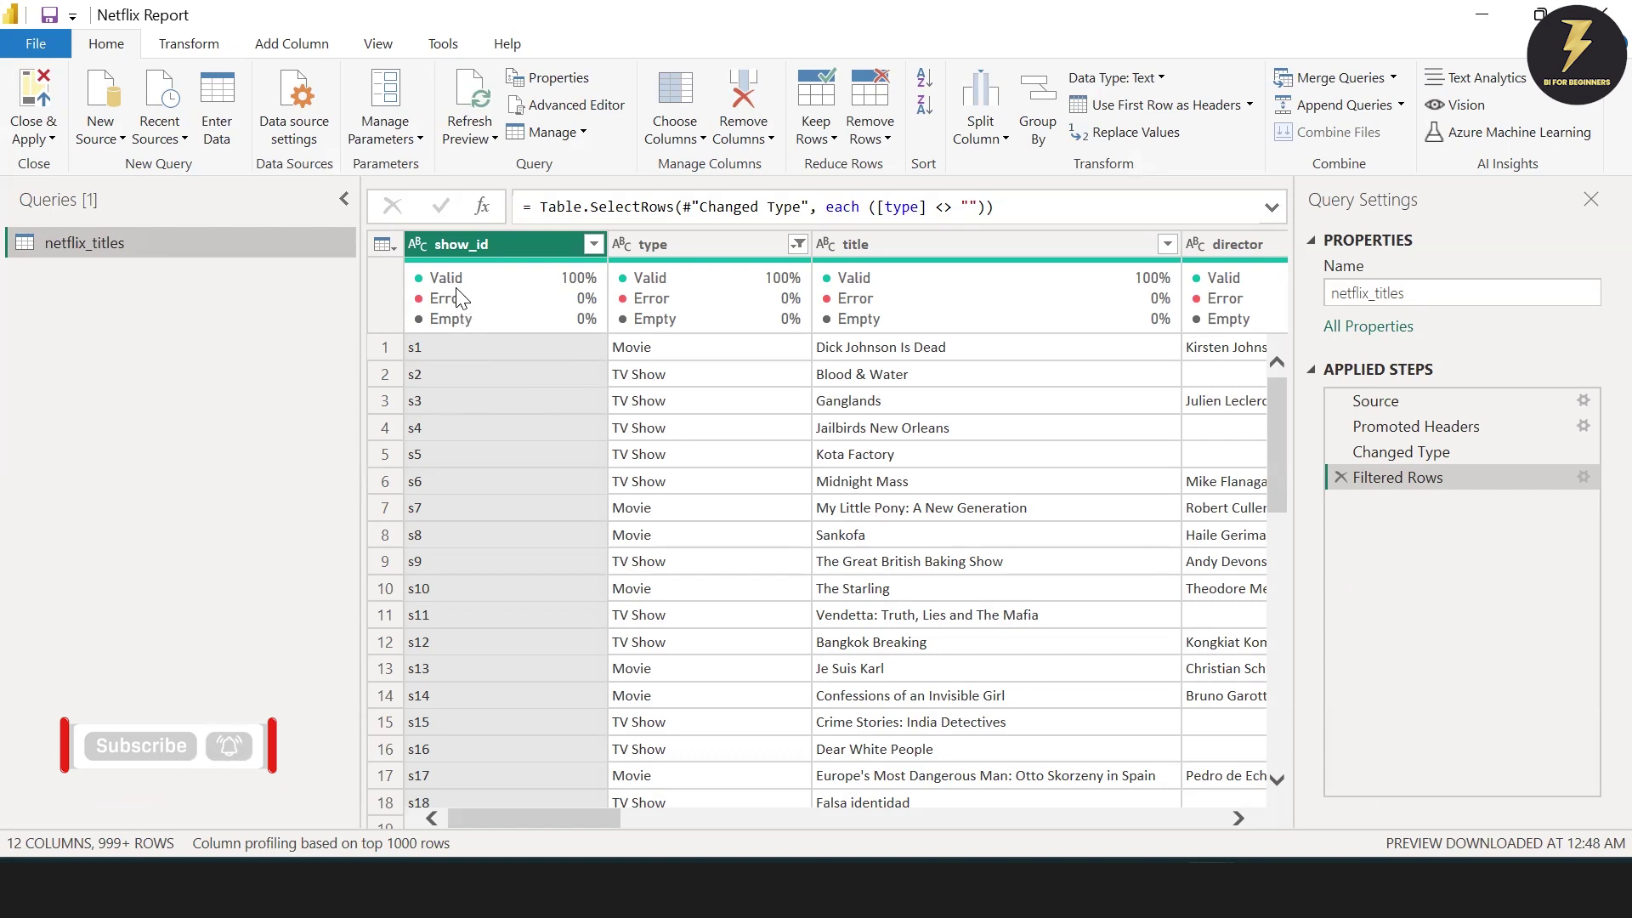
- Examine the column quality statistics across all netflix_titles columns for errors and empty values
mouse_move(459, 297)
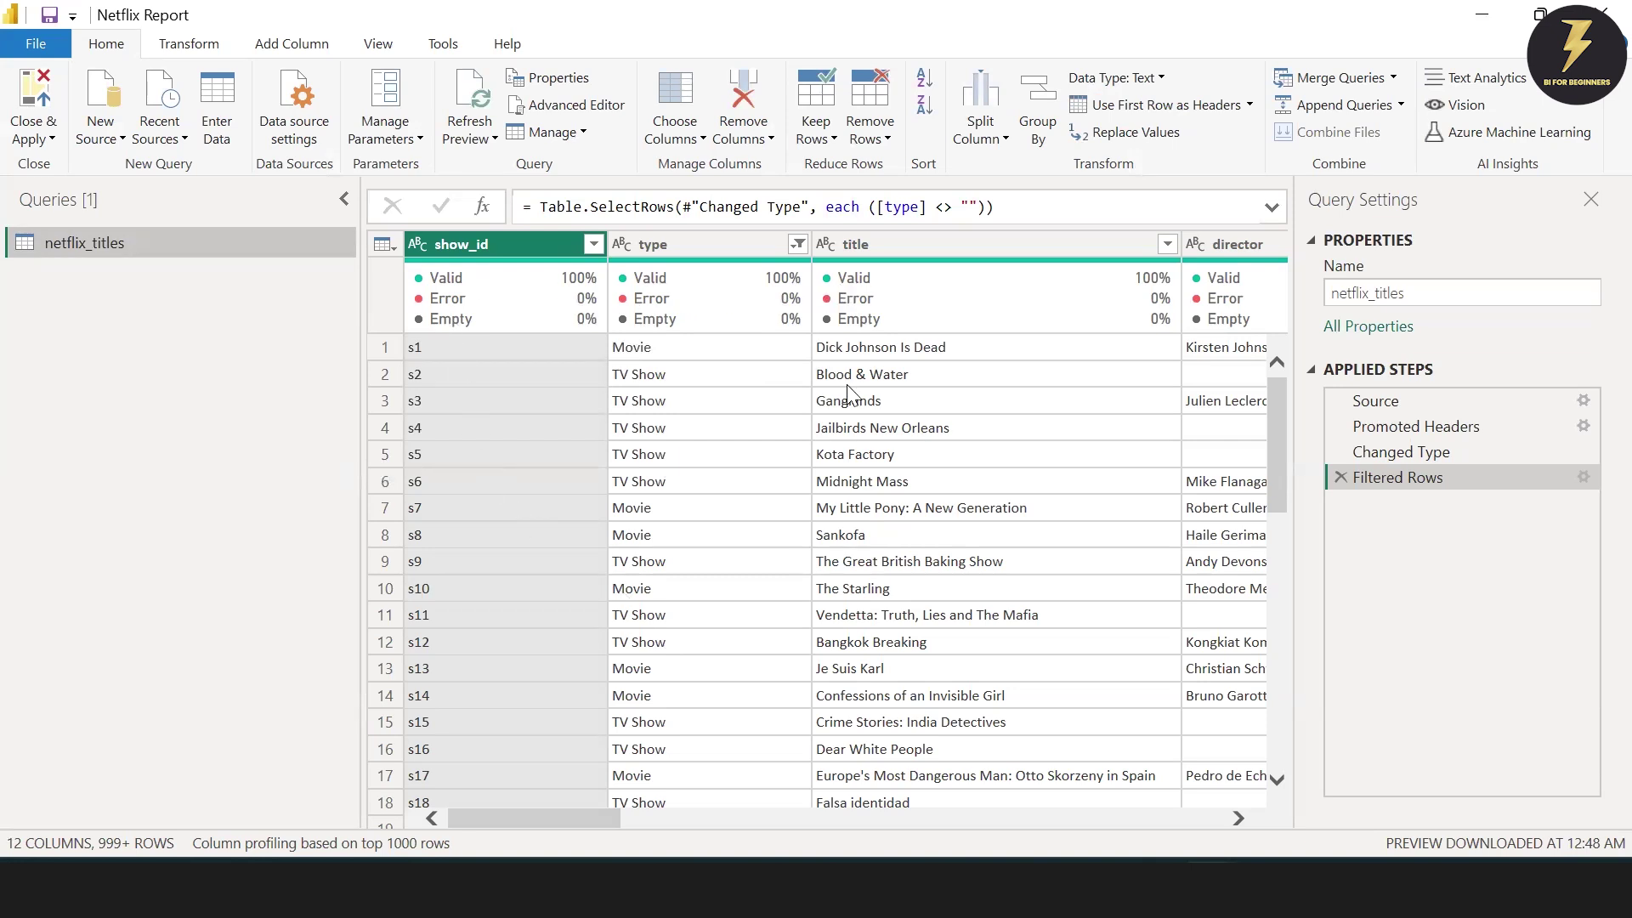
scroll(848, 392, "right", 5)
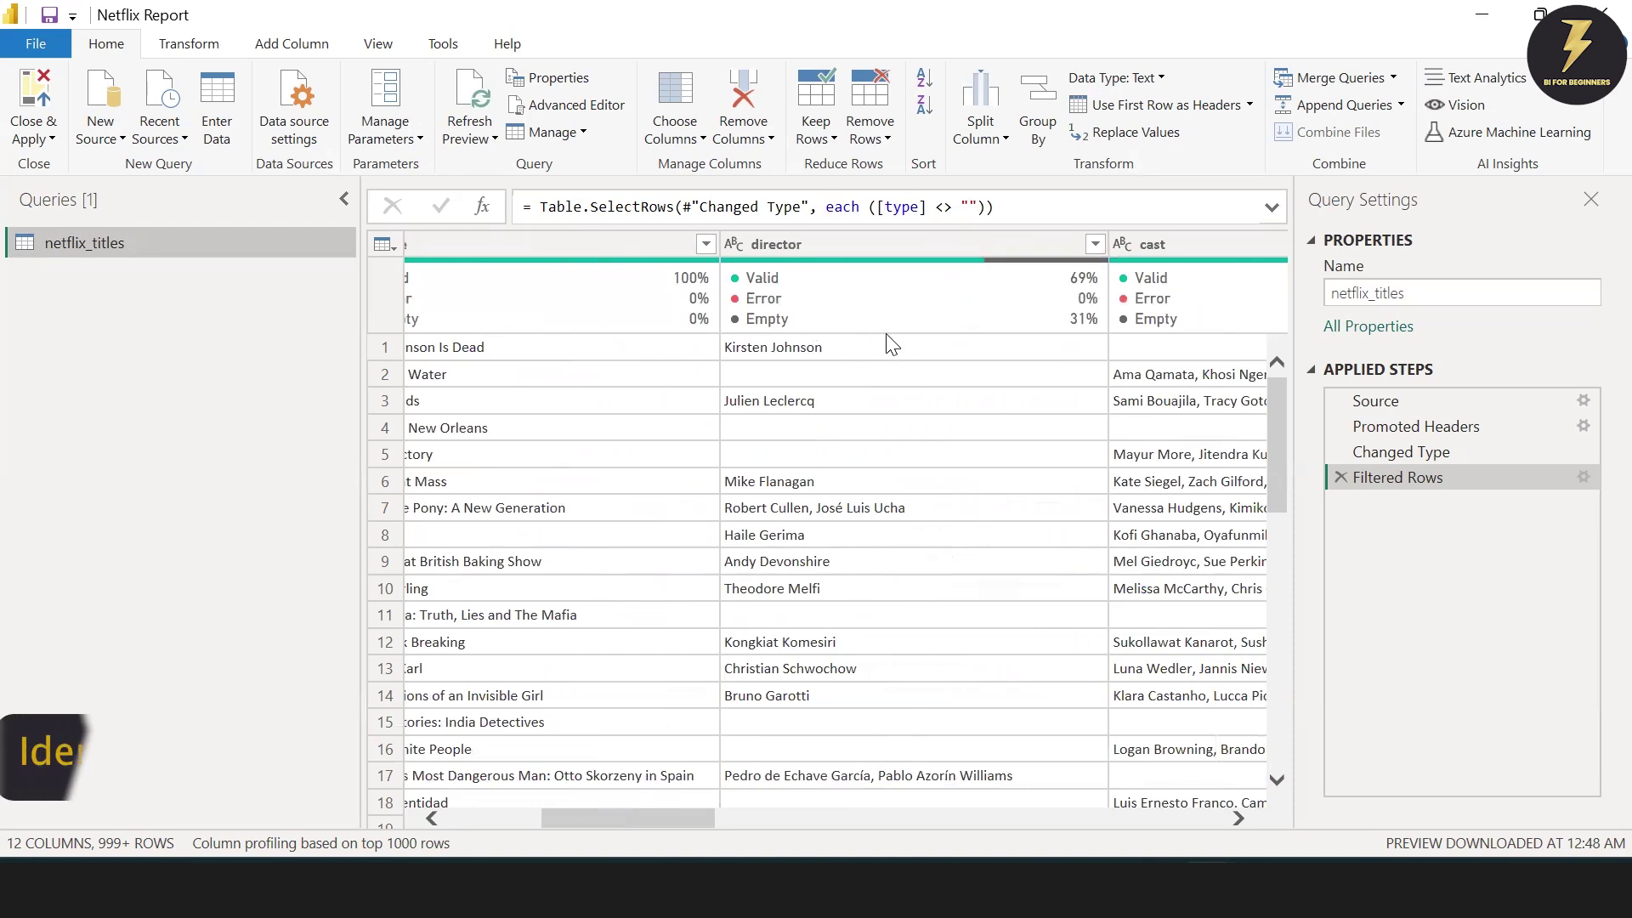
scroll(1039, 365, "right", 5)
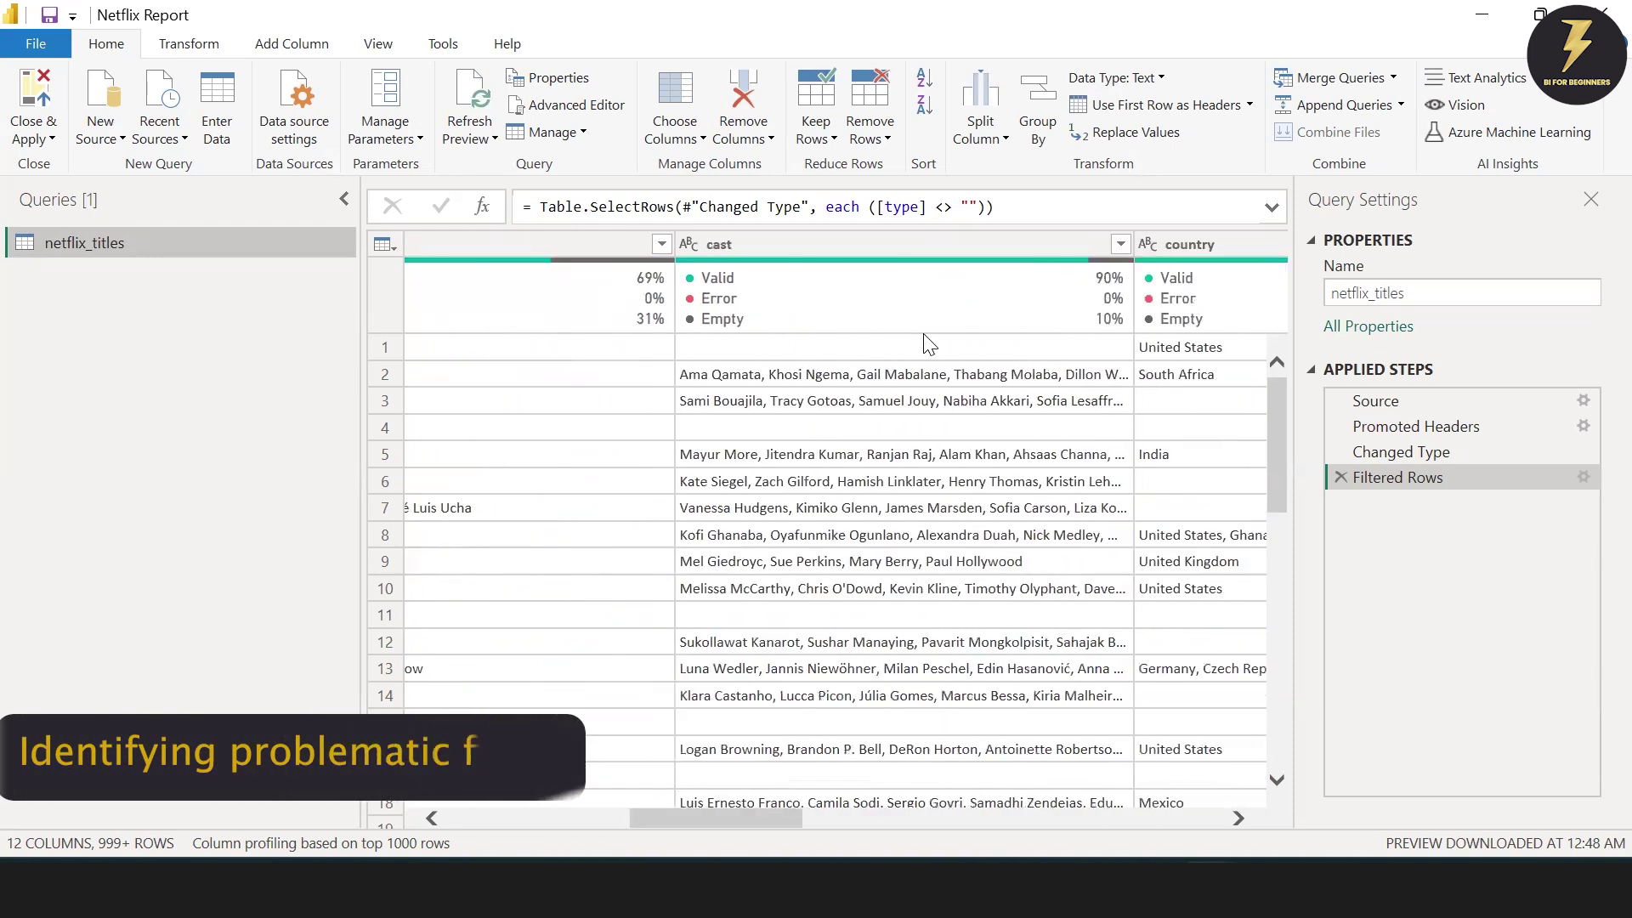
scroll(964, 511, "right", 3)
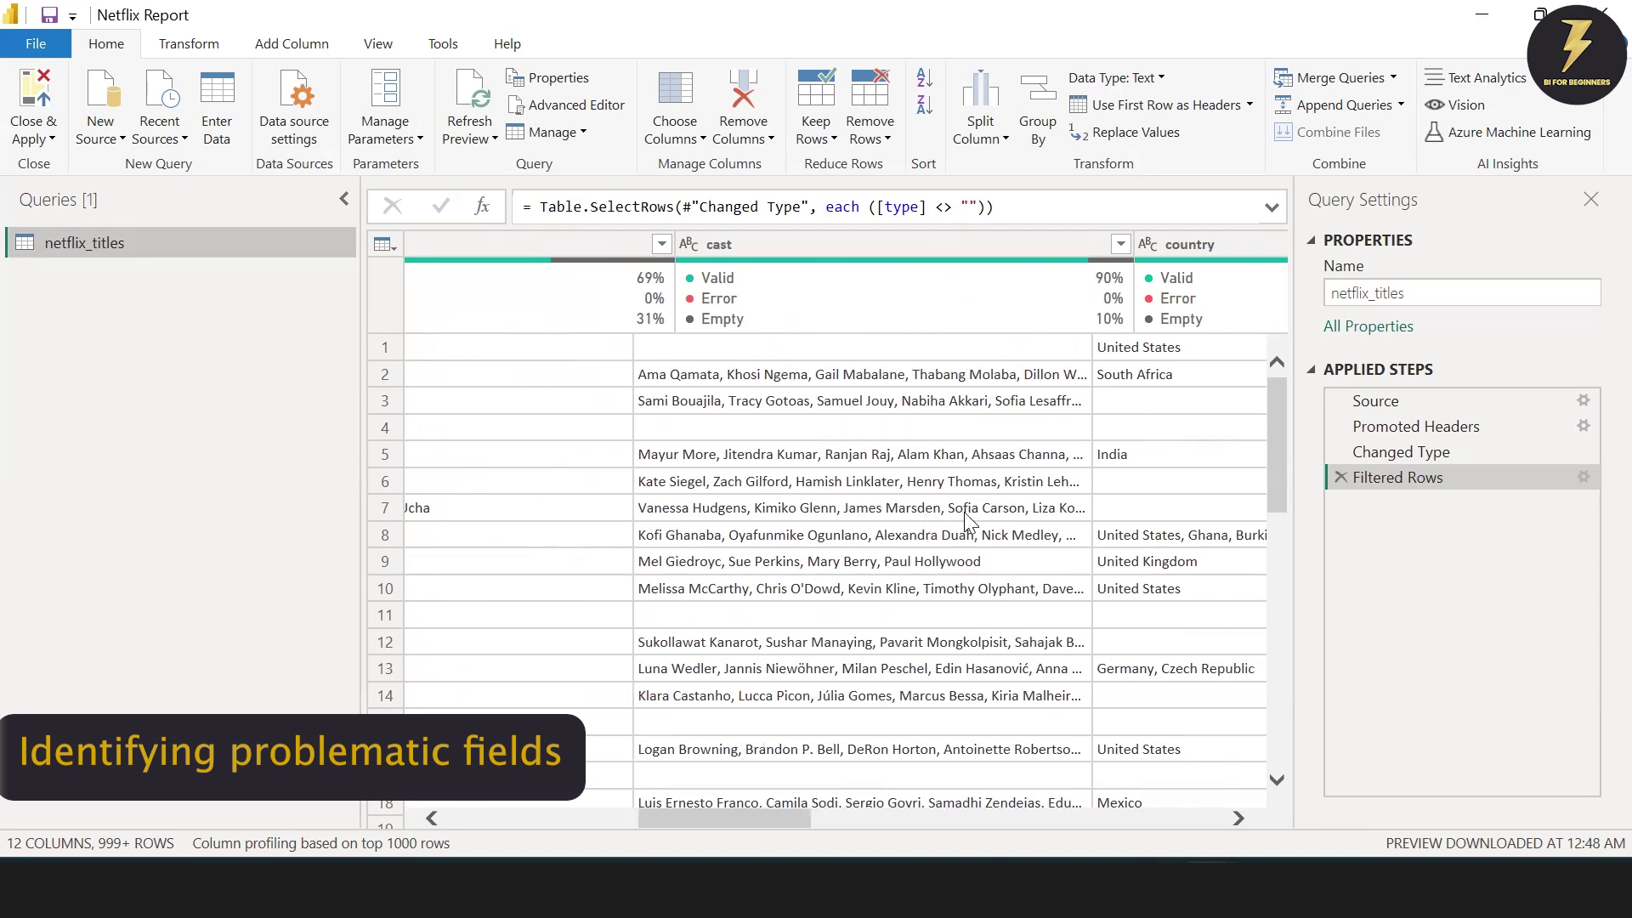
scroll(964, 512, "right", 5)
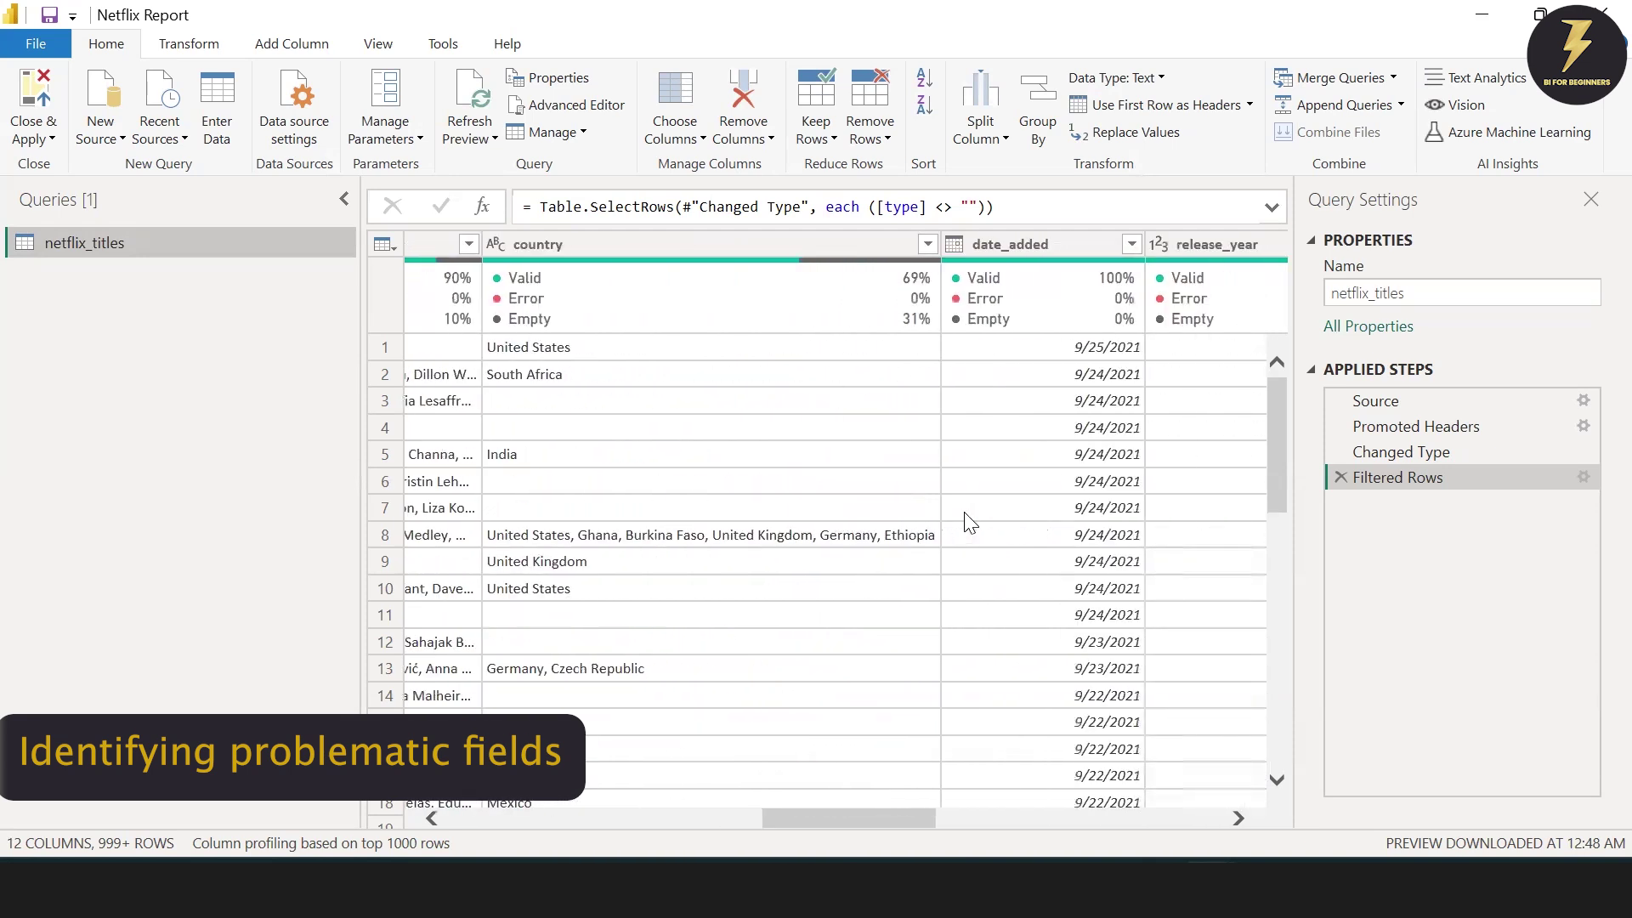
scroll(871, 407, "right", 6)
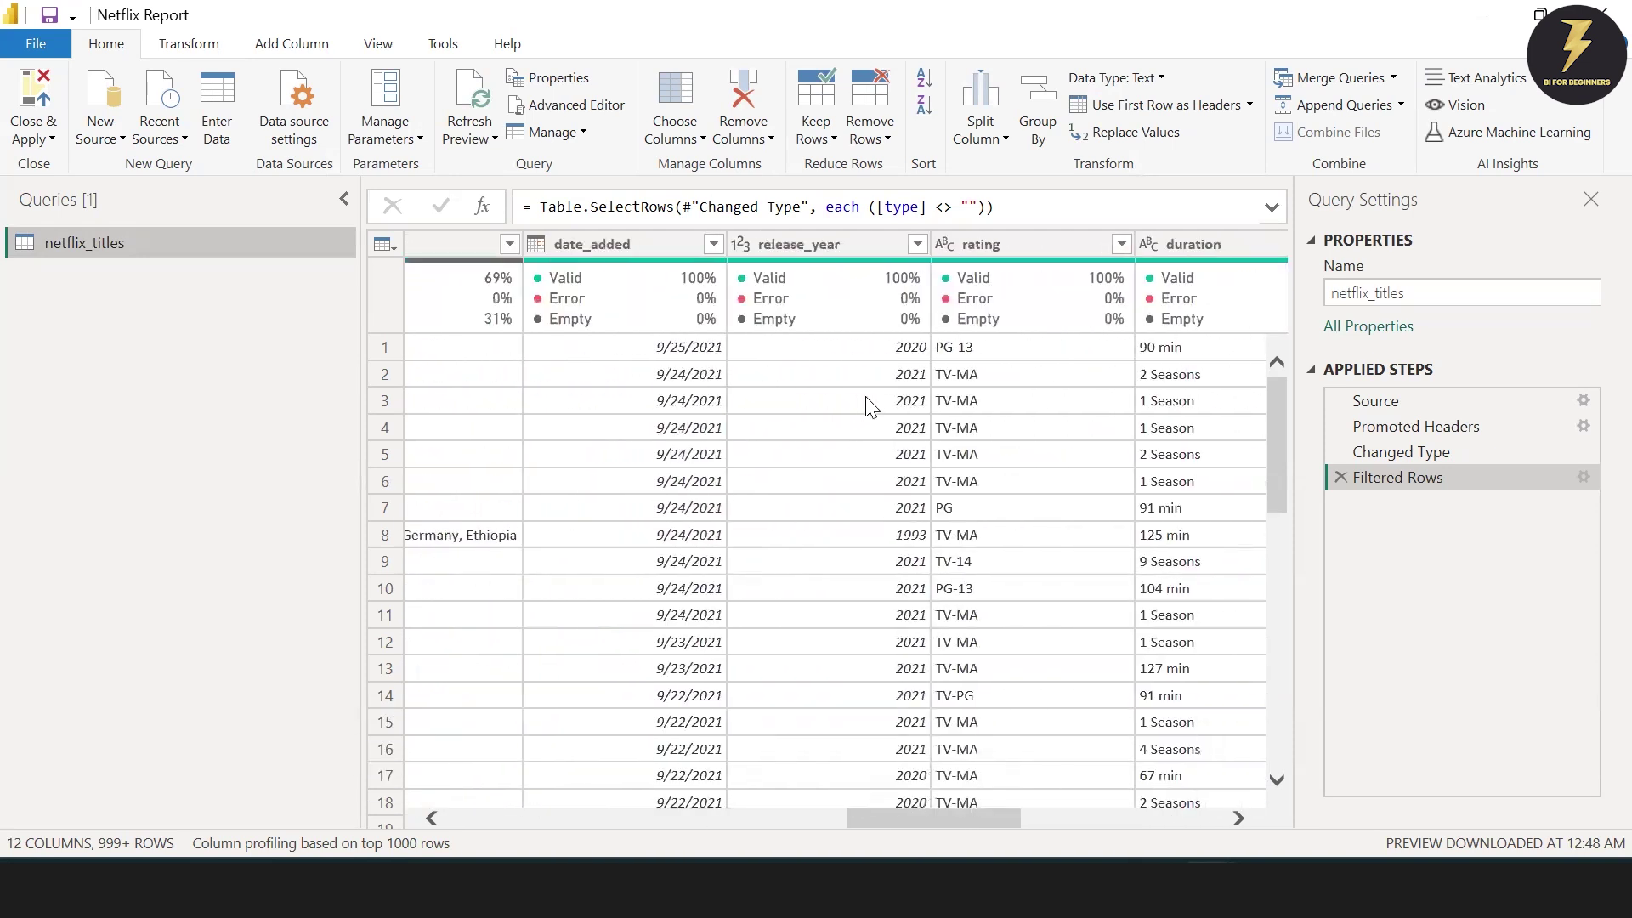
scroll(871, 407, "right", 6)
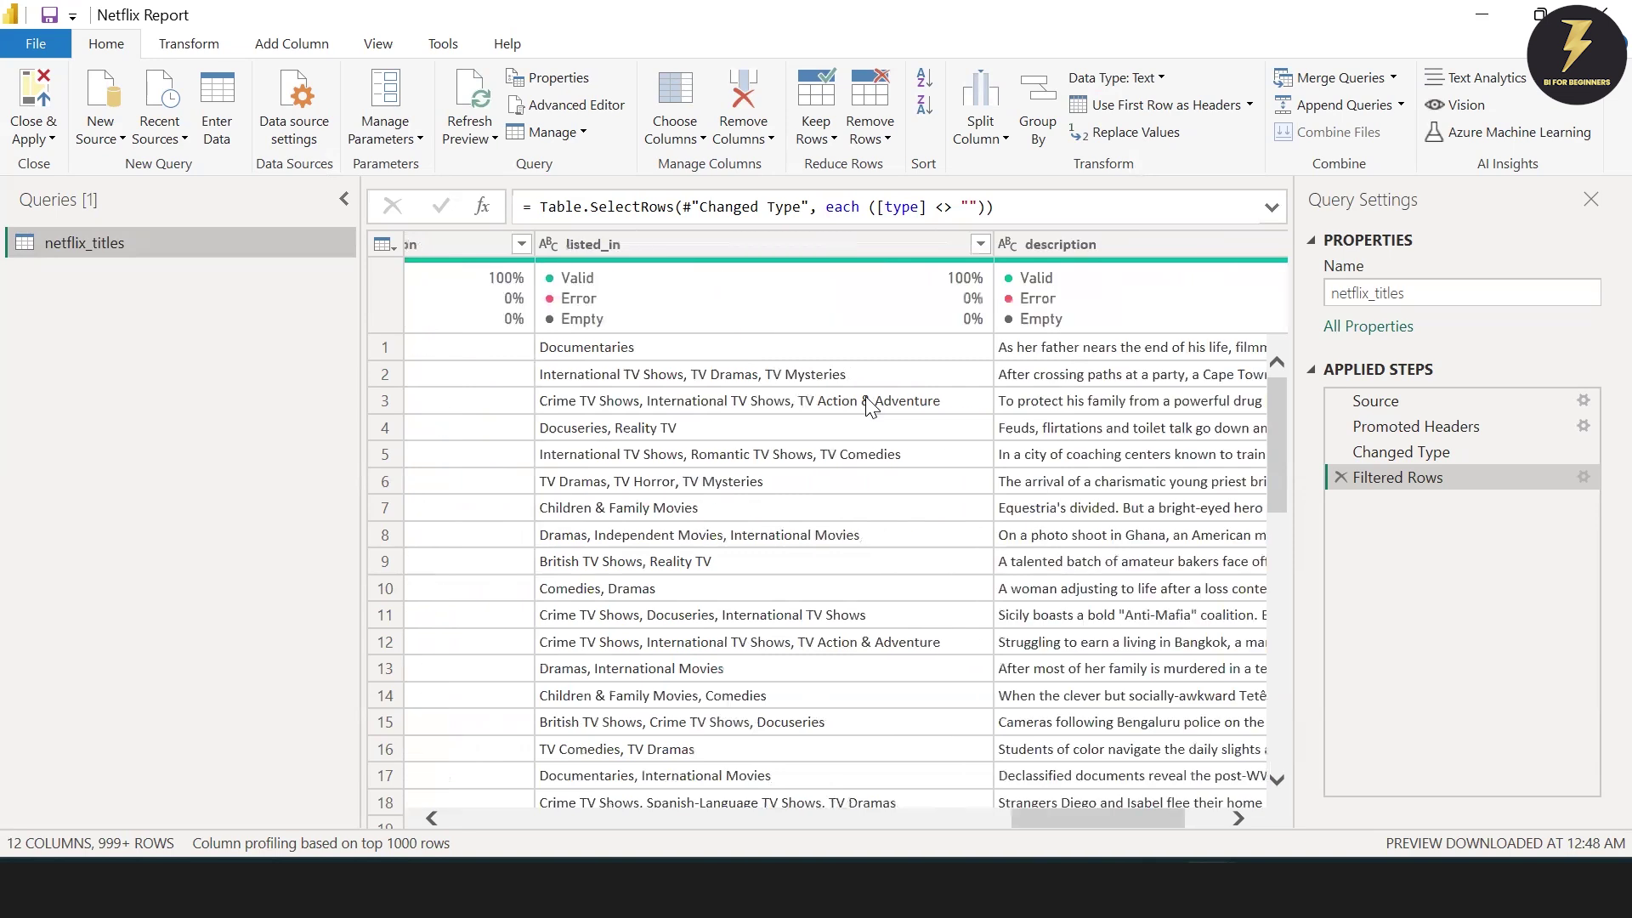
scroll(871, 408, "left", 5)
scroll(871, 407, "left", 8)
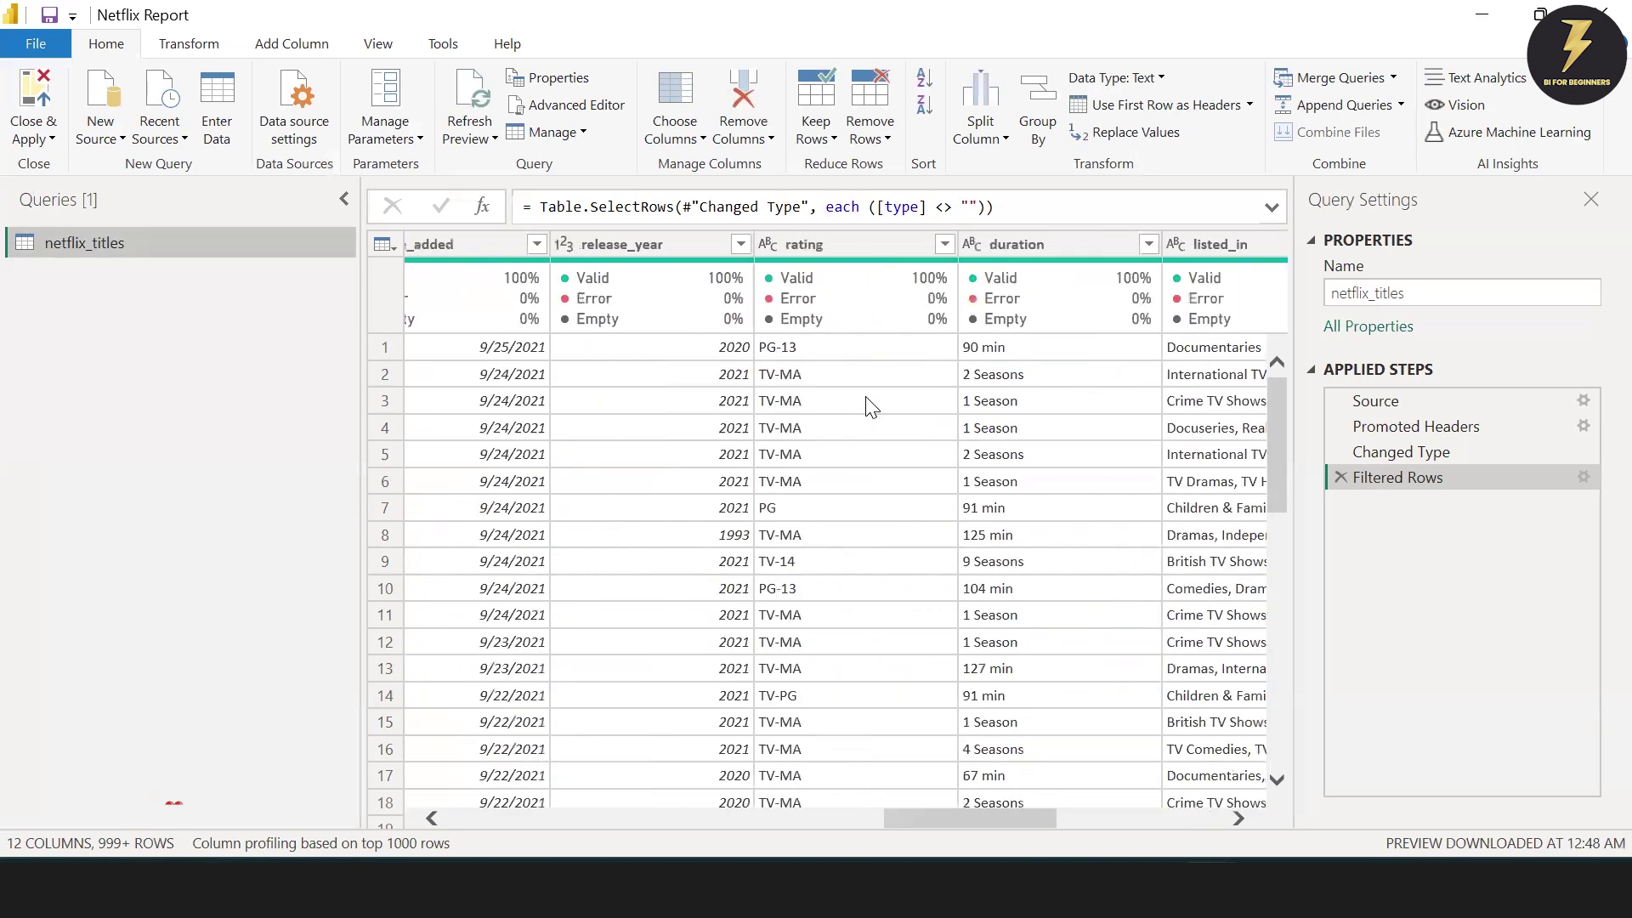
scroll(871, 407, "left", 10)
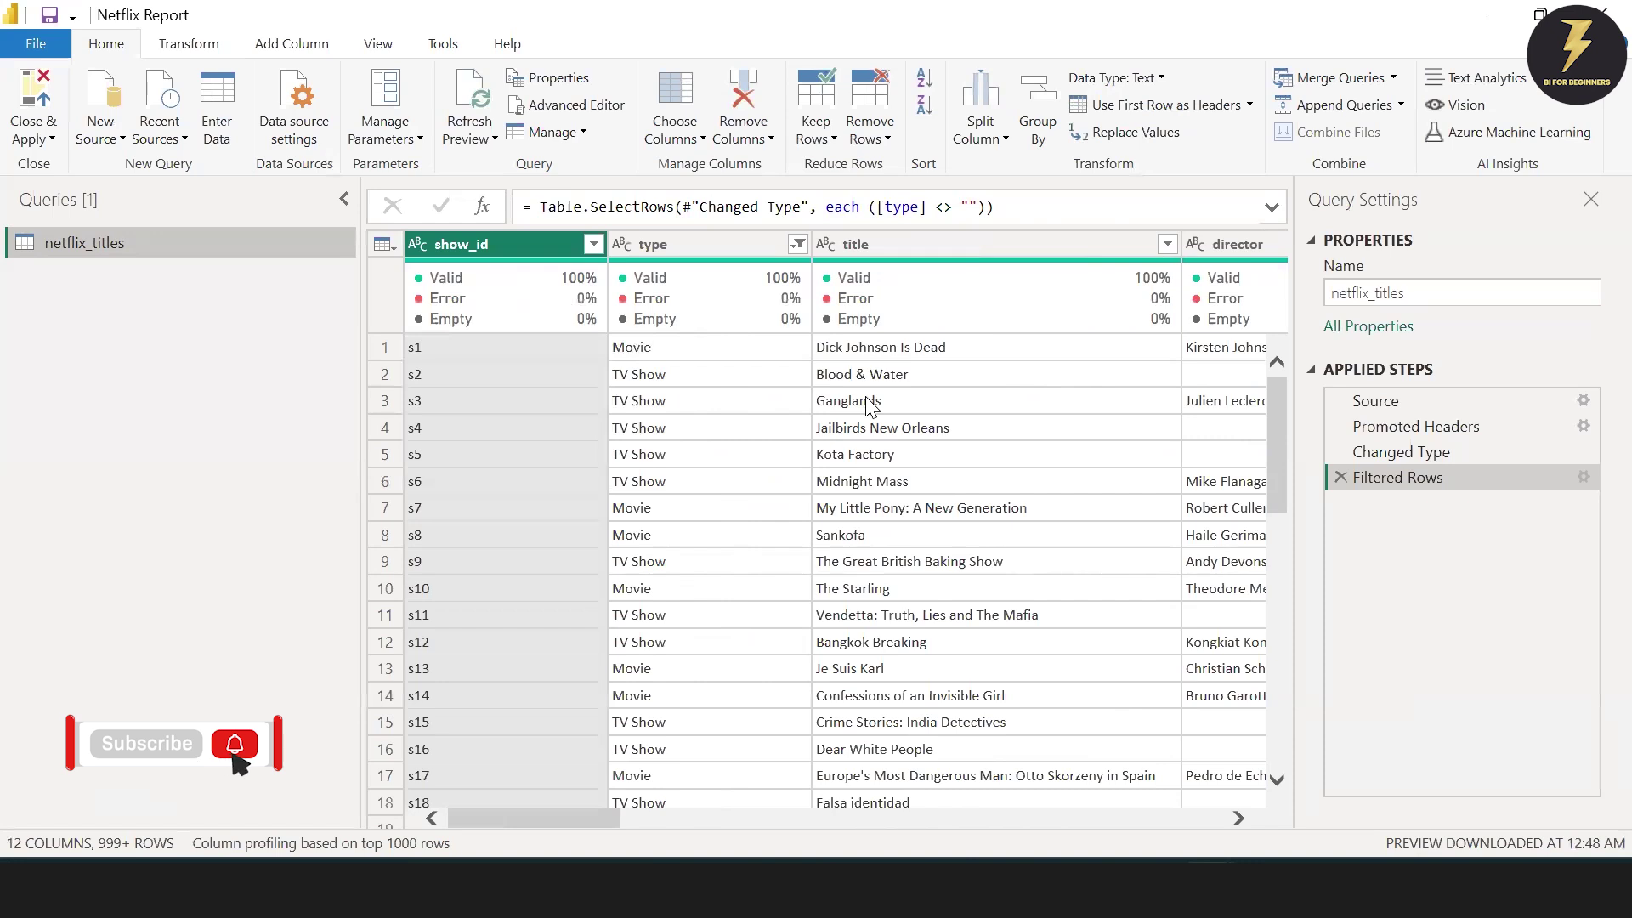
- Filter out the rows of netflix_titles that have an empty director value, using Remove Empty
scroll(872, 407, "right", 6)
scroll(871, 407, "right", 1)
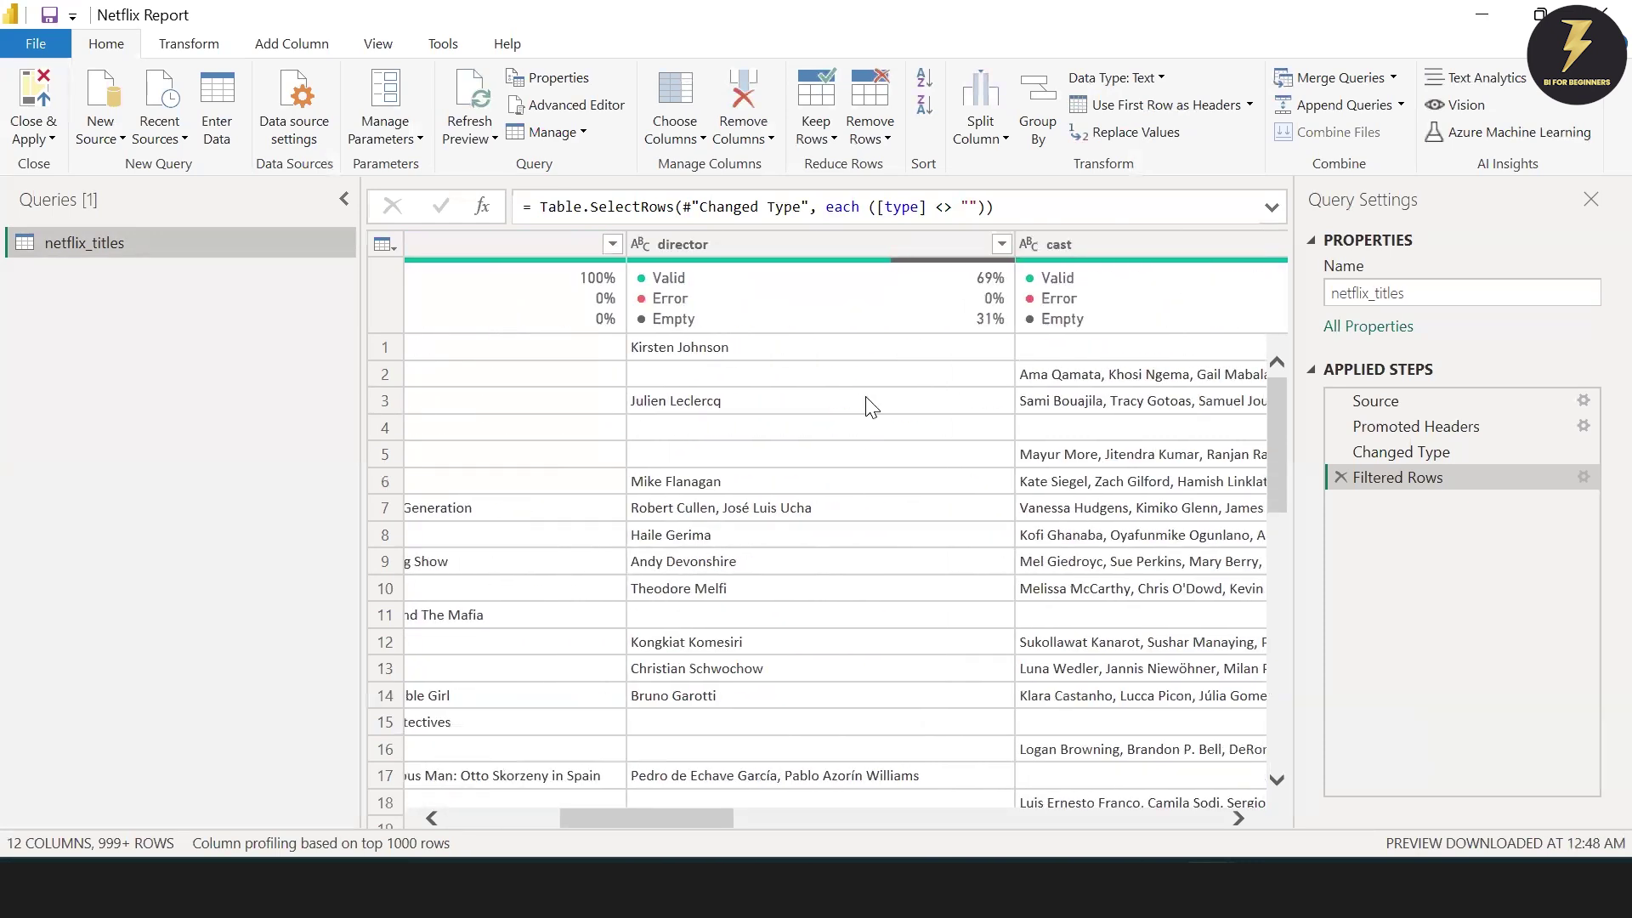
scroll(872, 407, "left", 5)
scroll(871, 407, "right", 6)
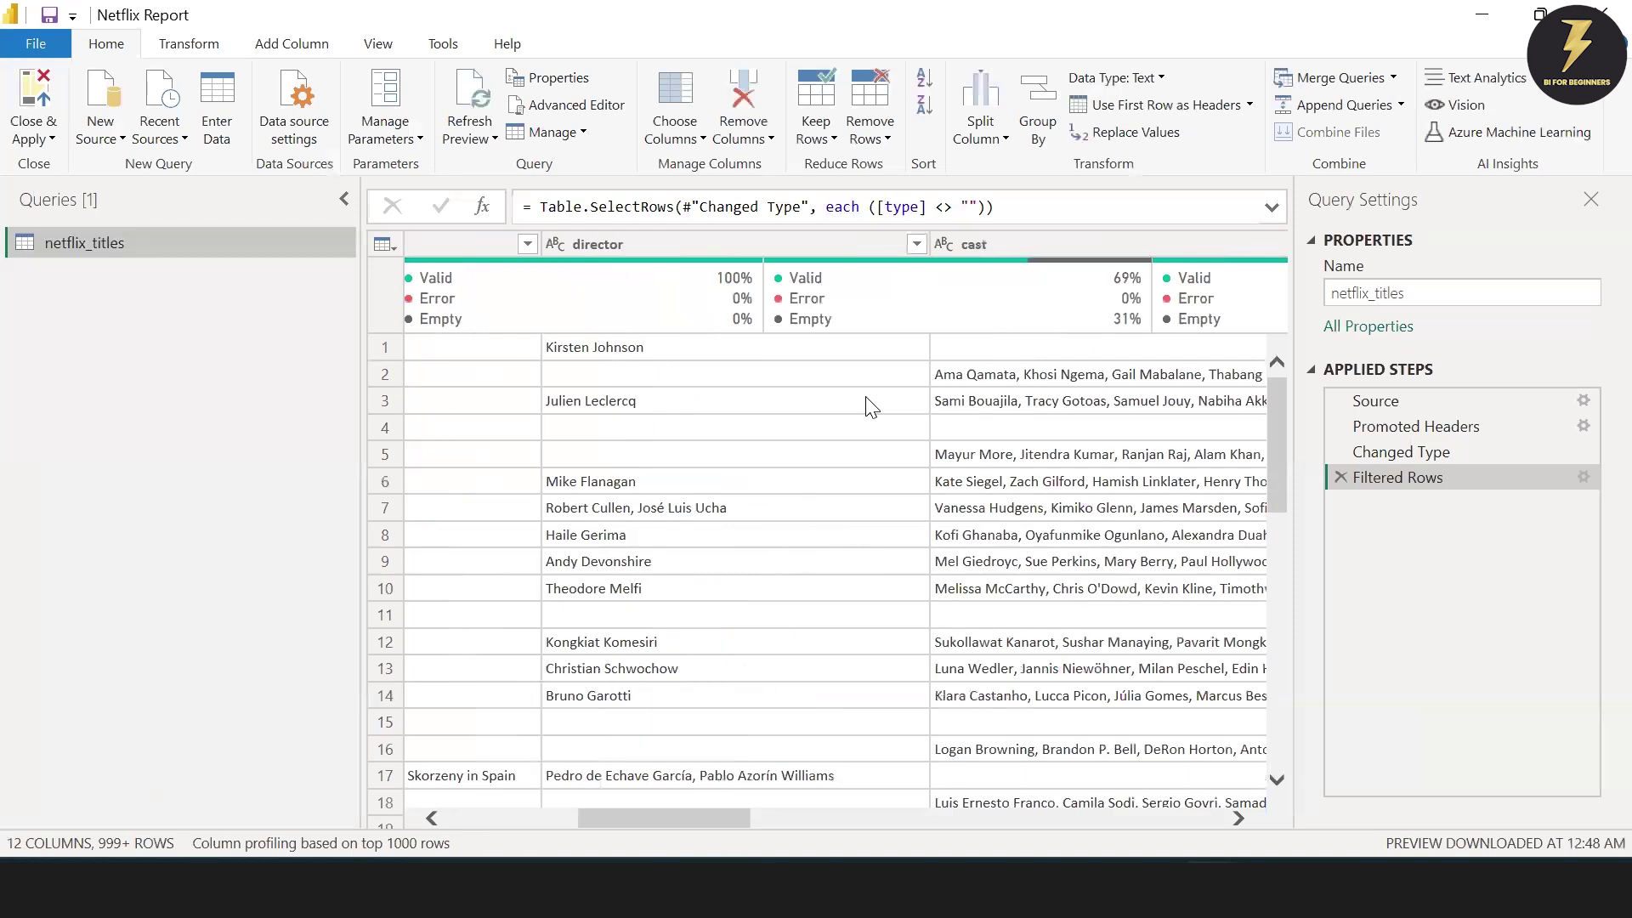
scroll(872, 408, "right", 2)
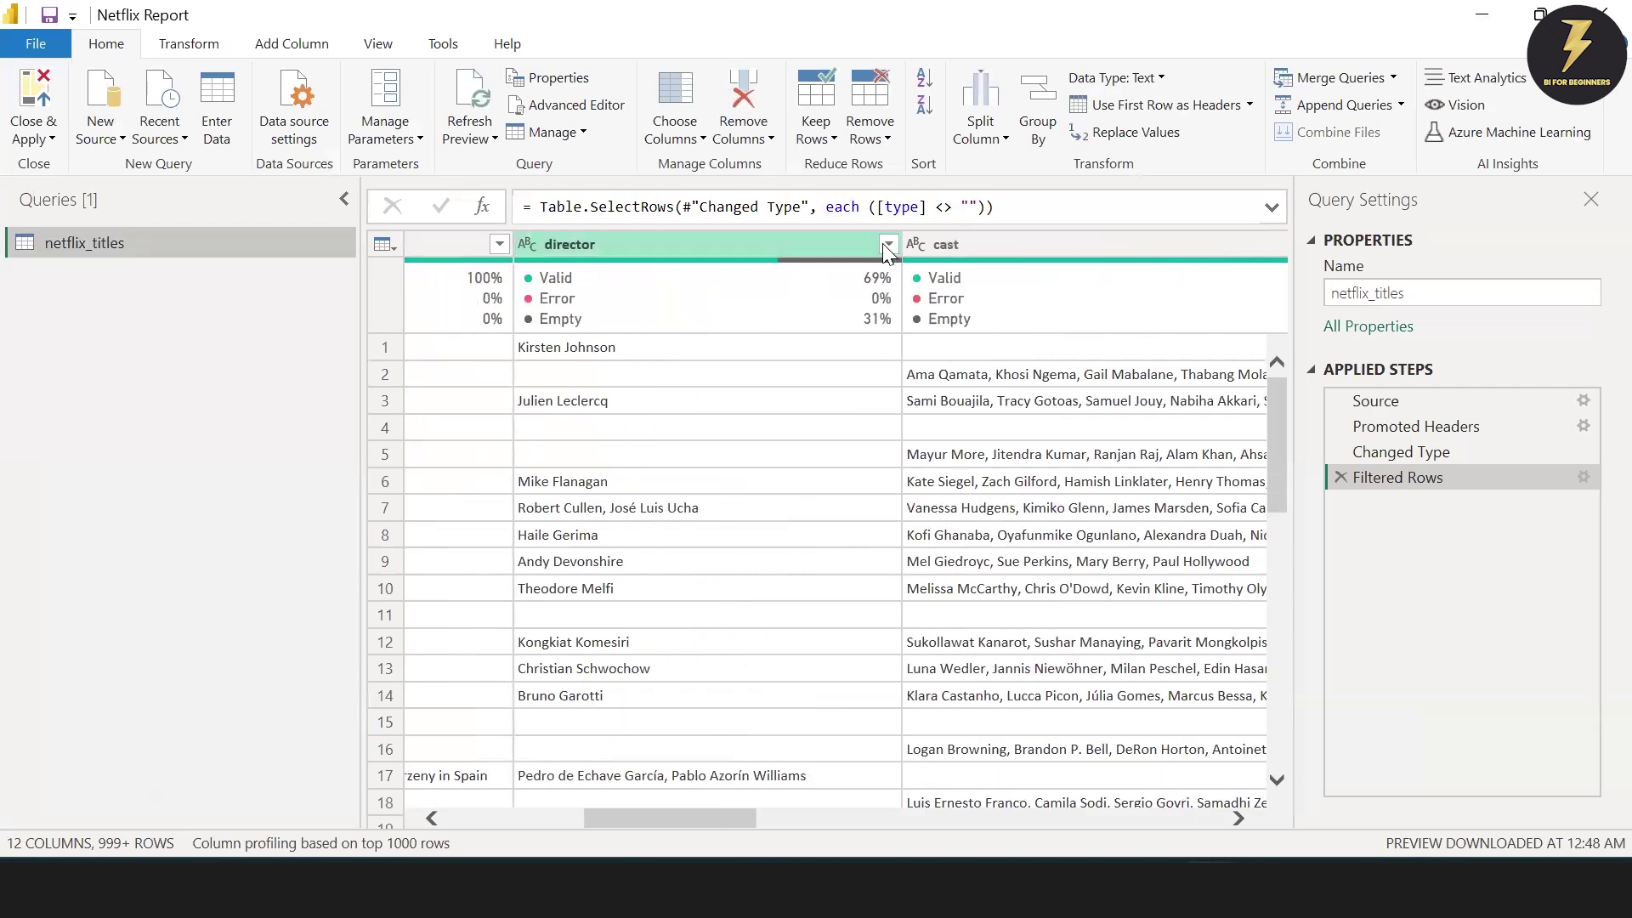
left_click(886, 245)
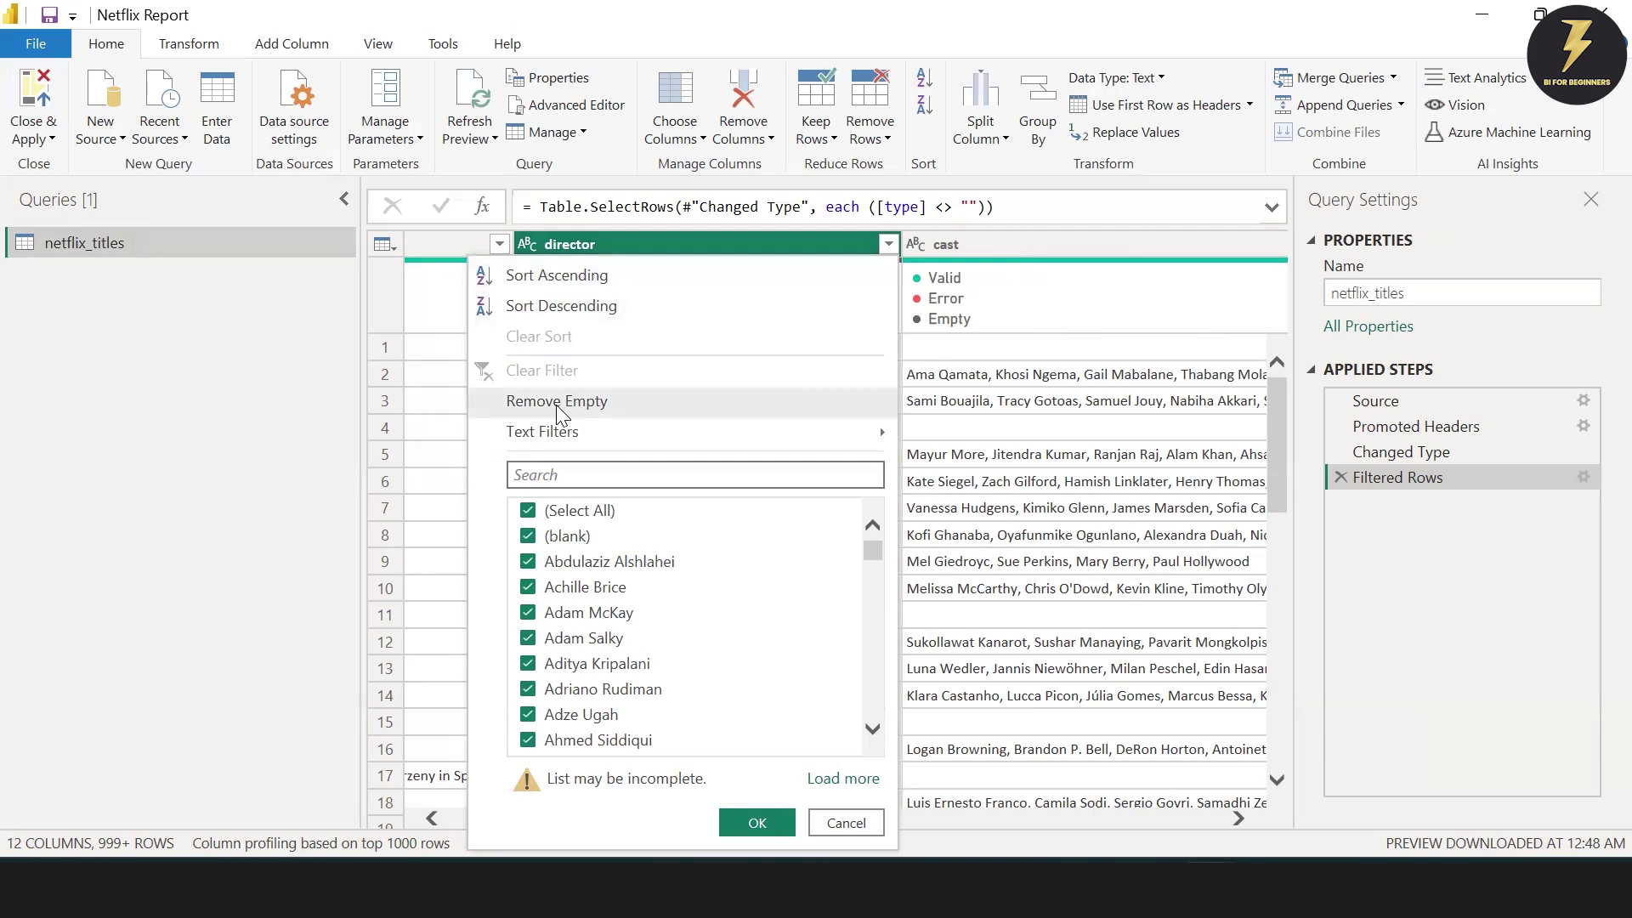
left_click(556, 405)
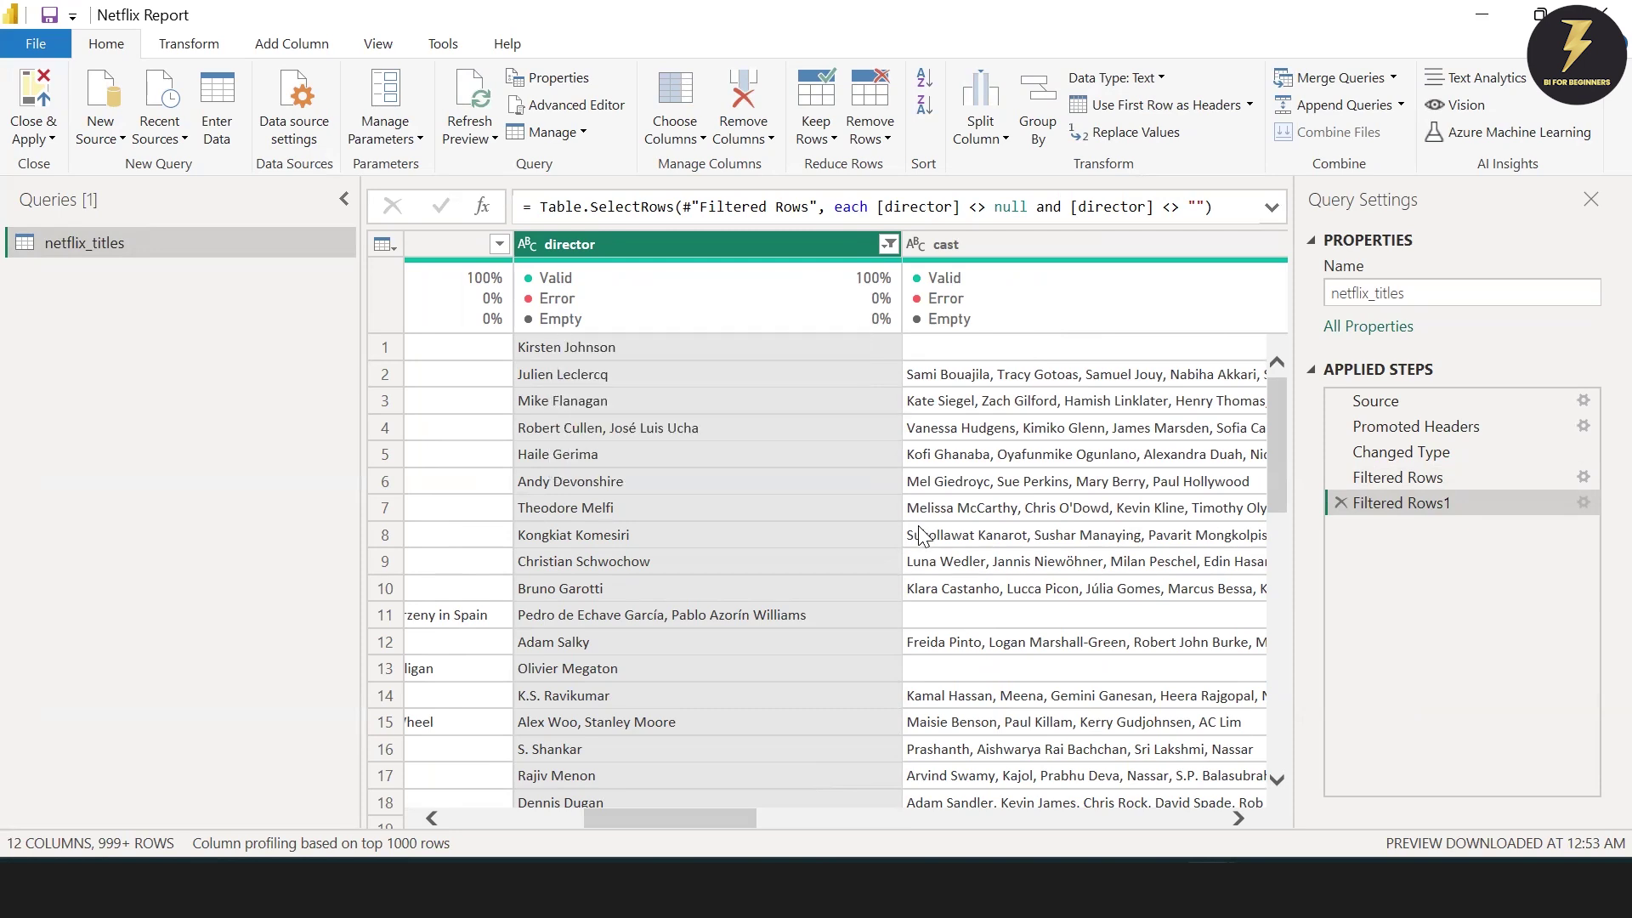
- Remove the rows with empty values in the cast column
scroll(920, 537, "right", 5)
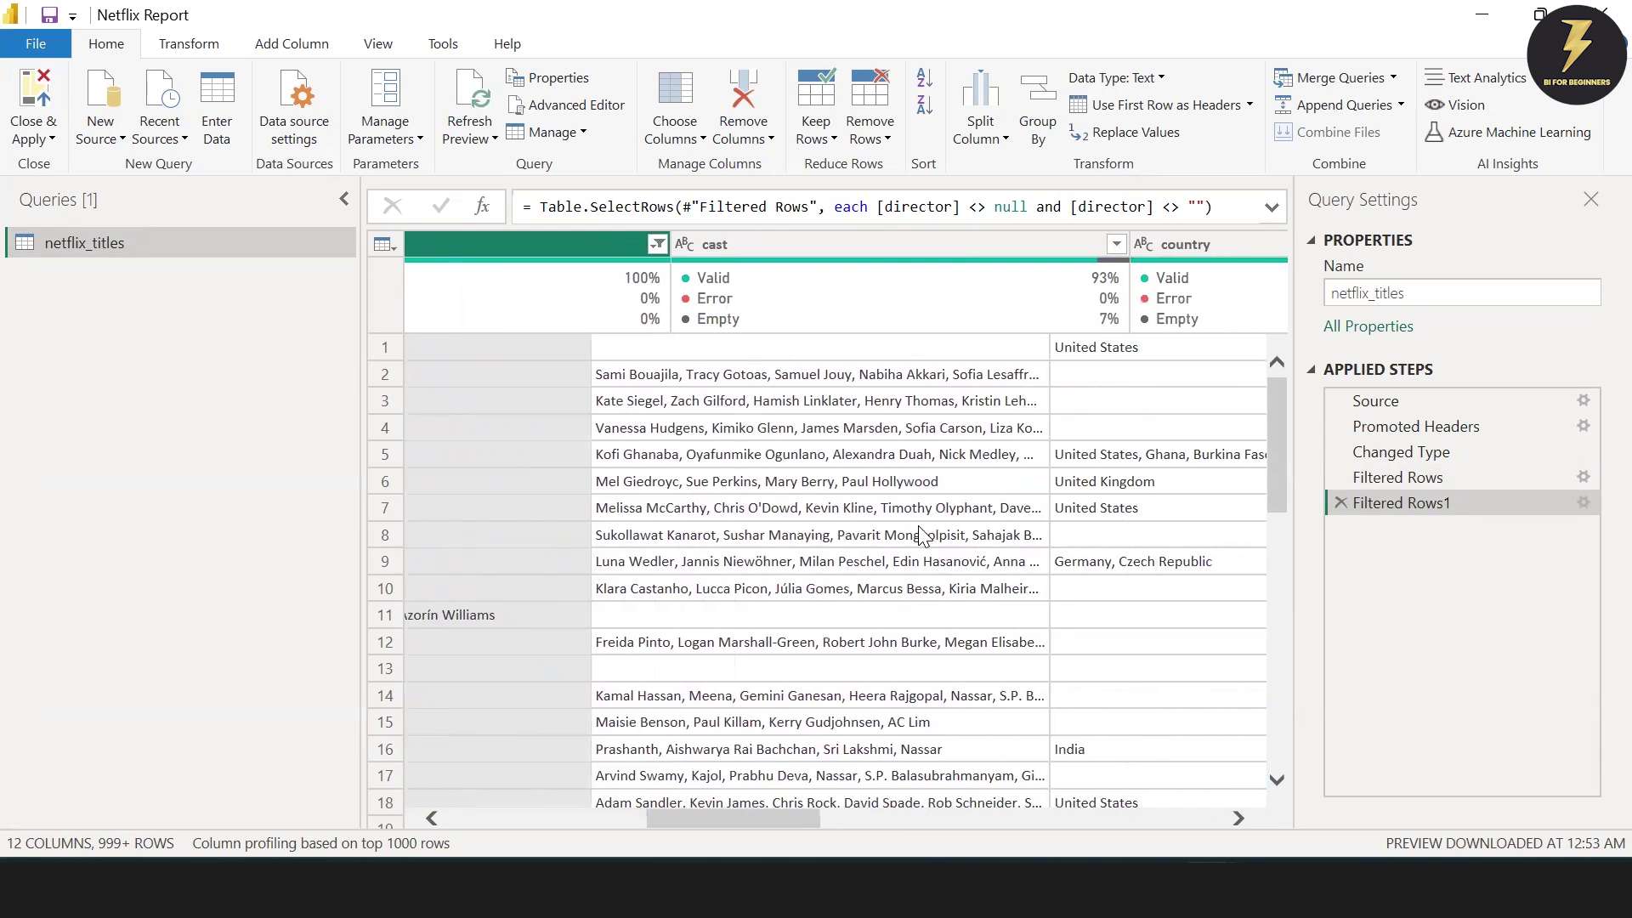
left_click(952, 244)
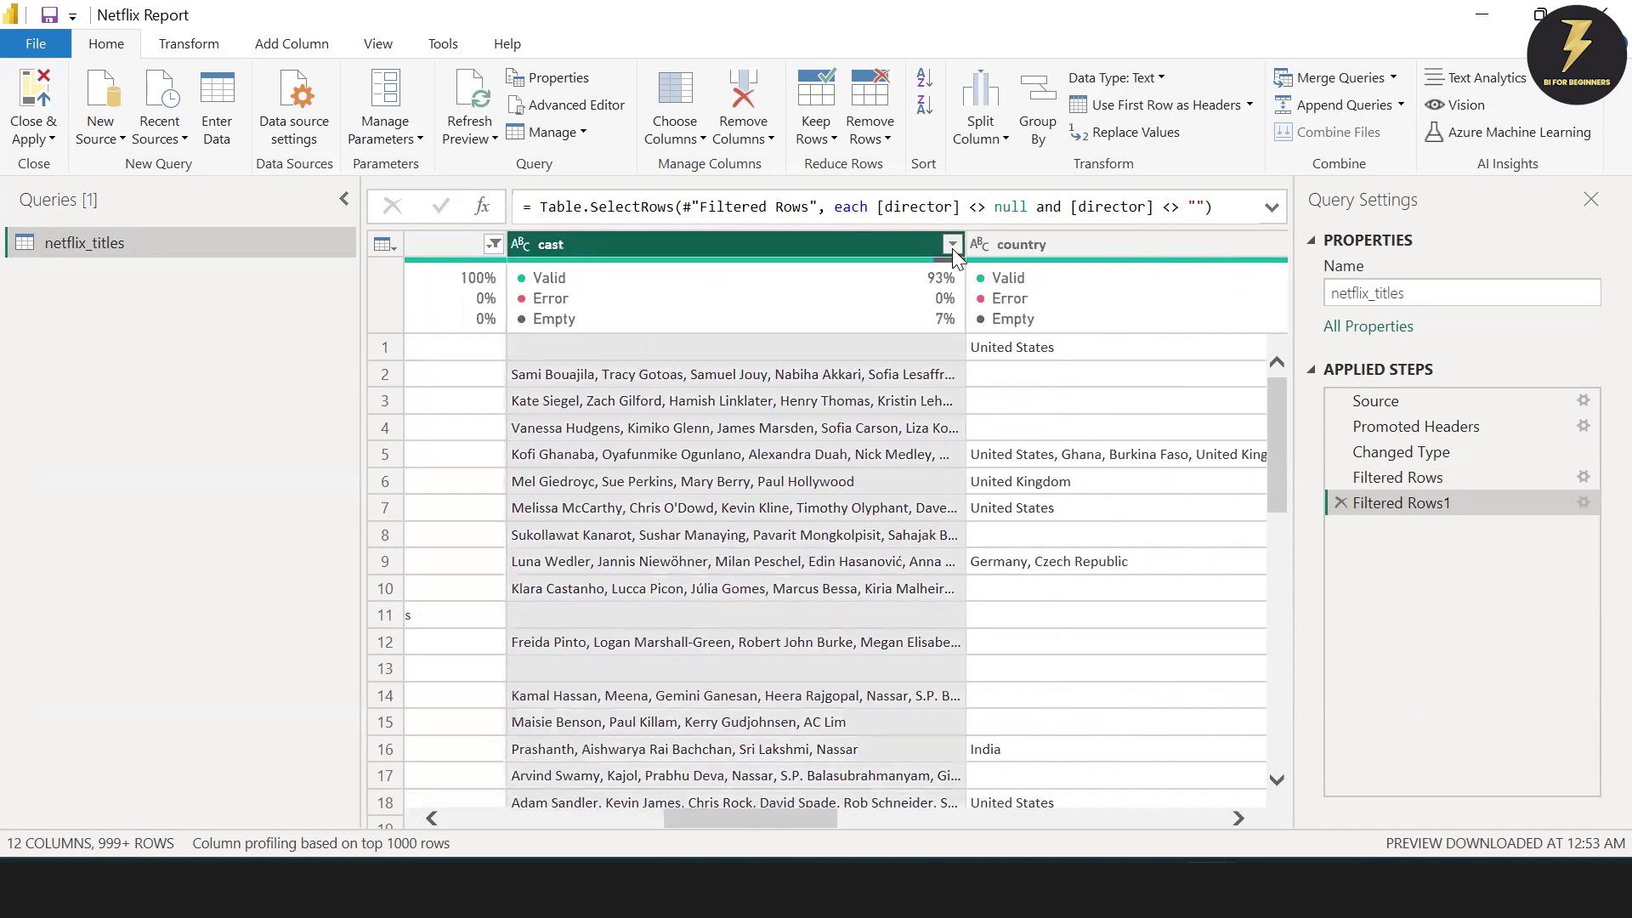
left_click(687, 401)
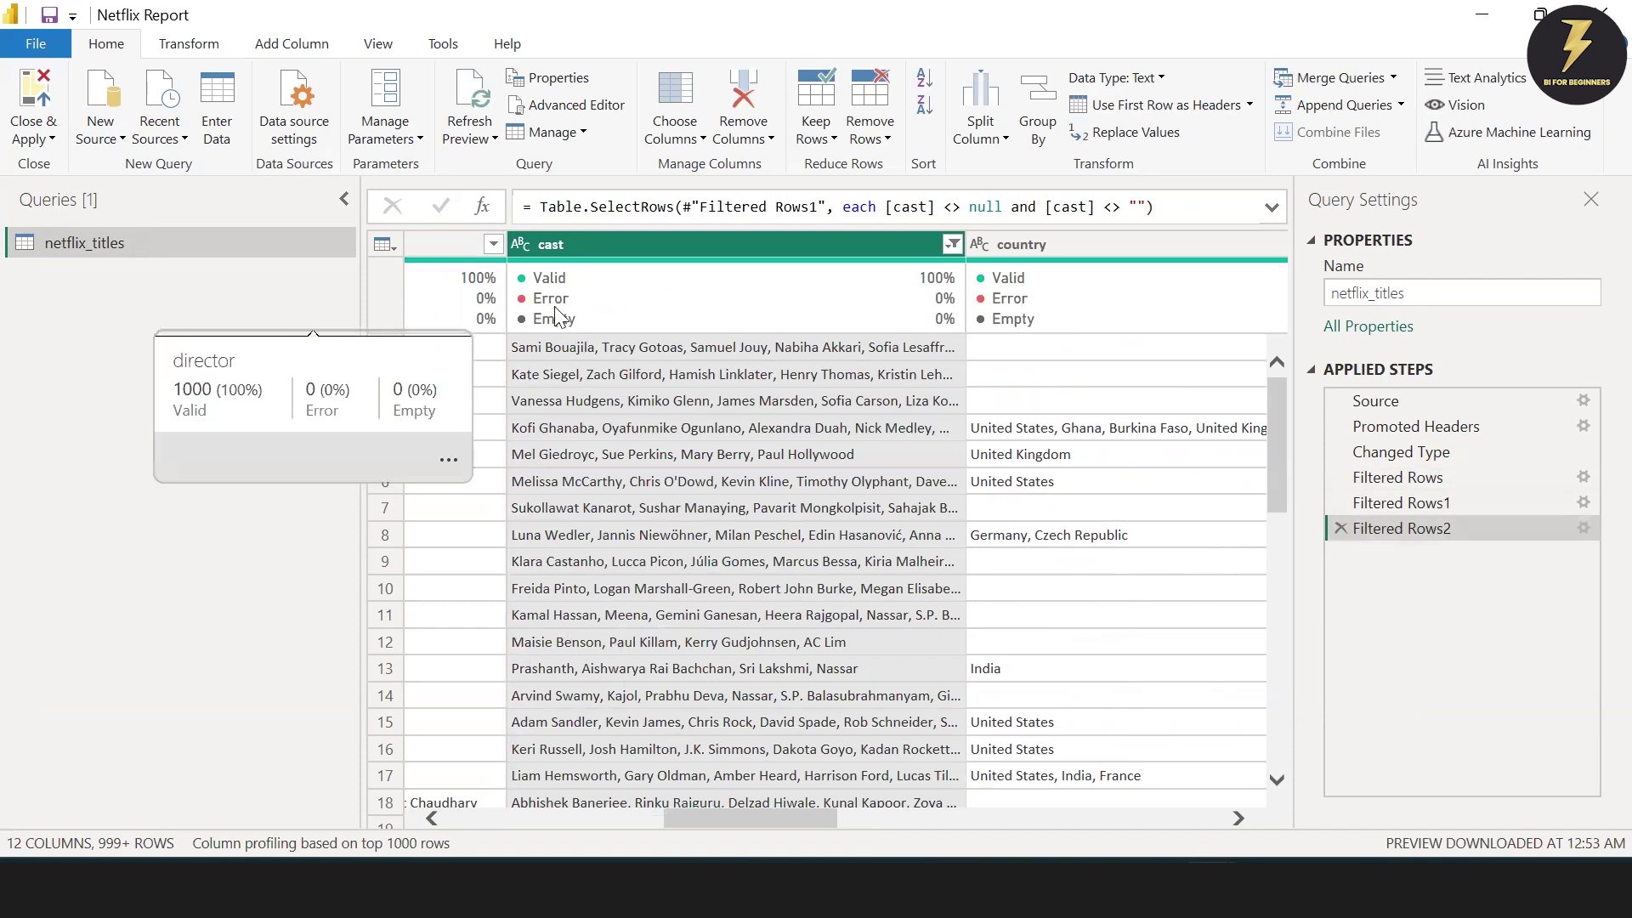
mouse_move(693, 328)
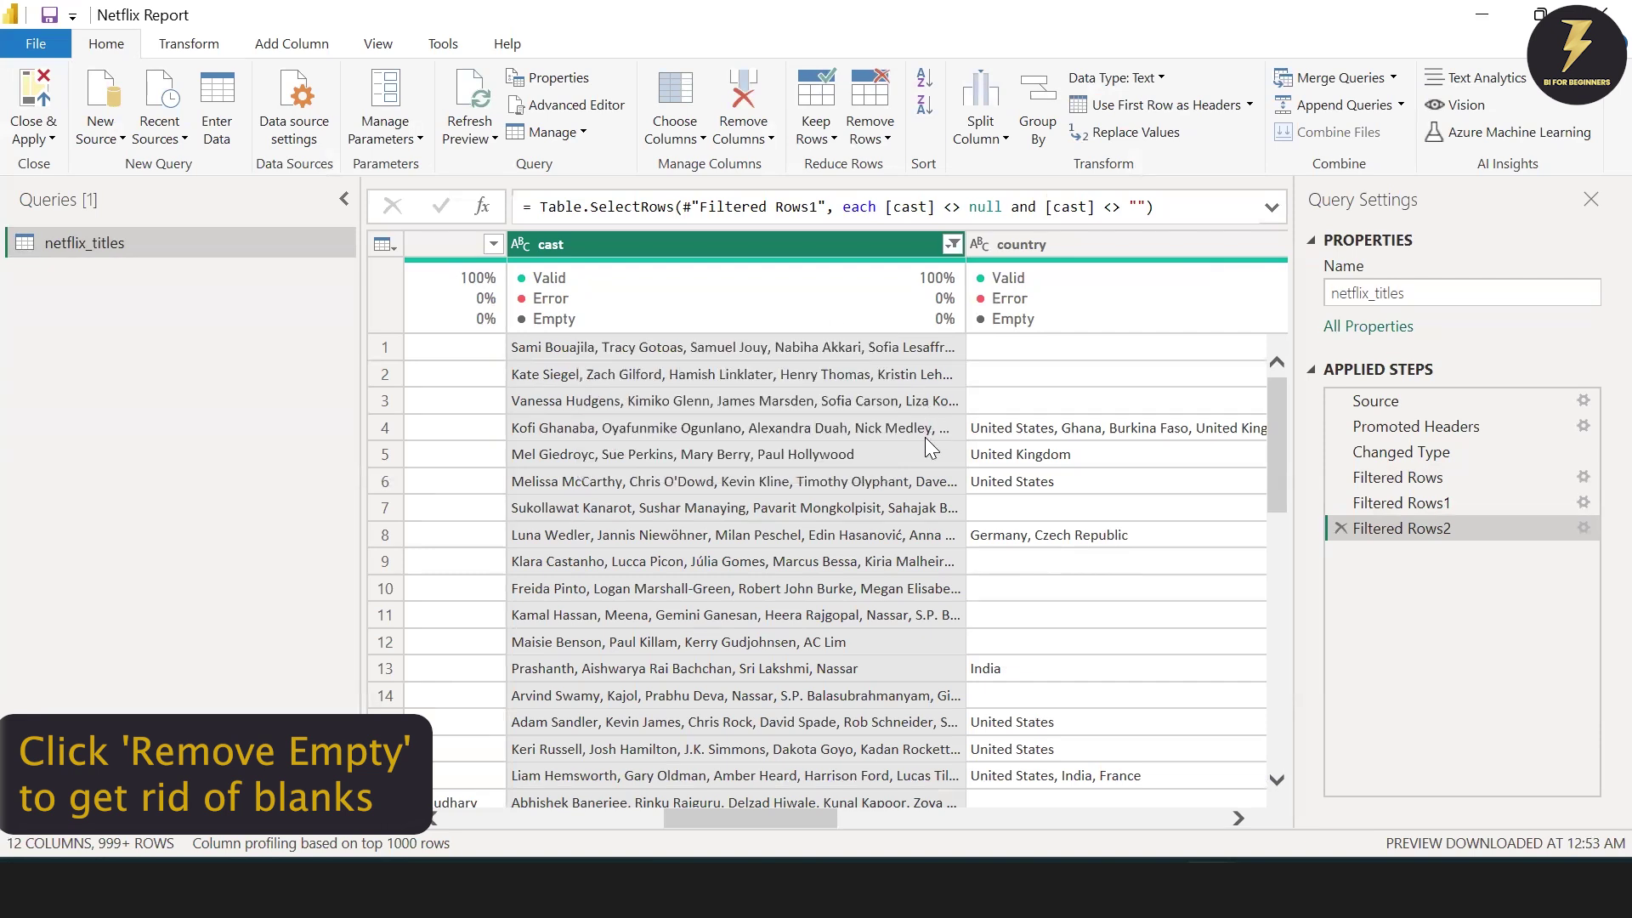
- Filter the country column with Remove Empty to drop its blank rows
scroll(924, 437, "right", 3)
scroll(931, 448, "right", 2)
left_click(959, 247)
left_click(964, 247)
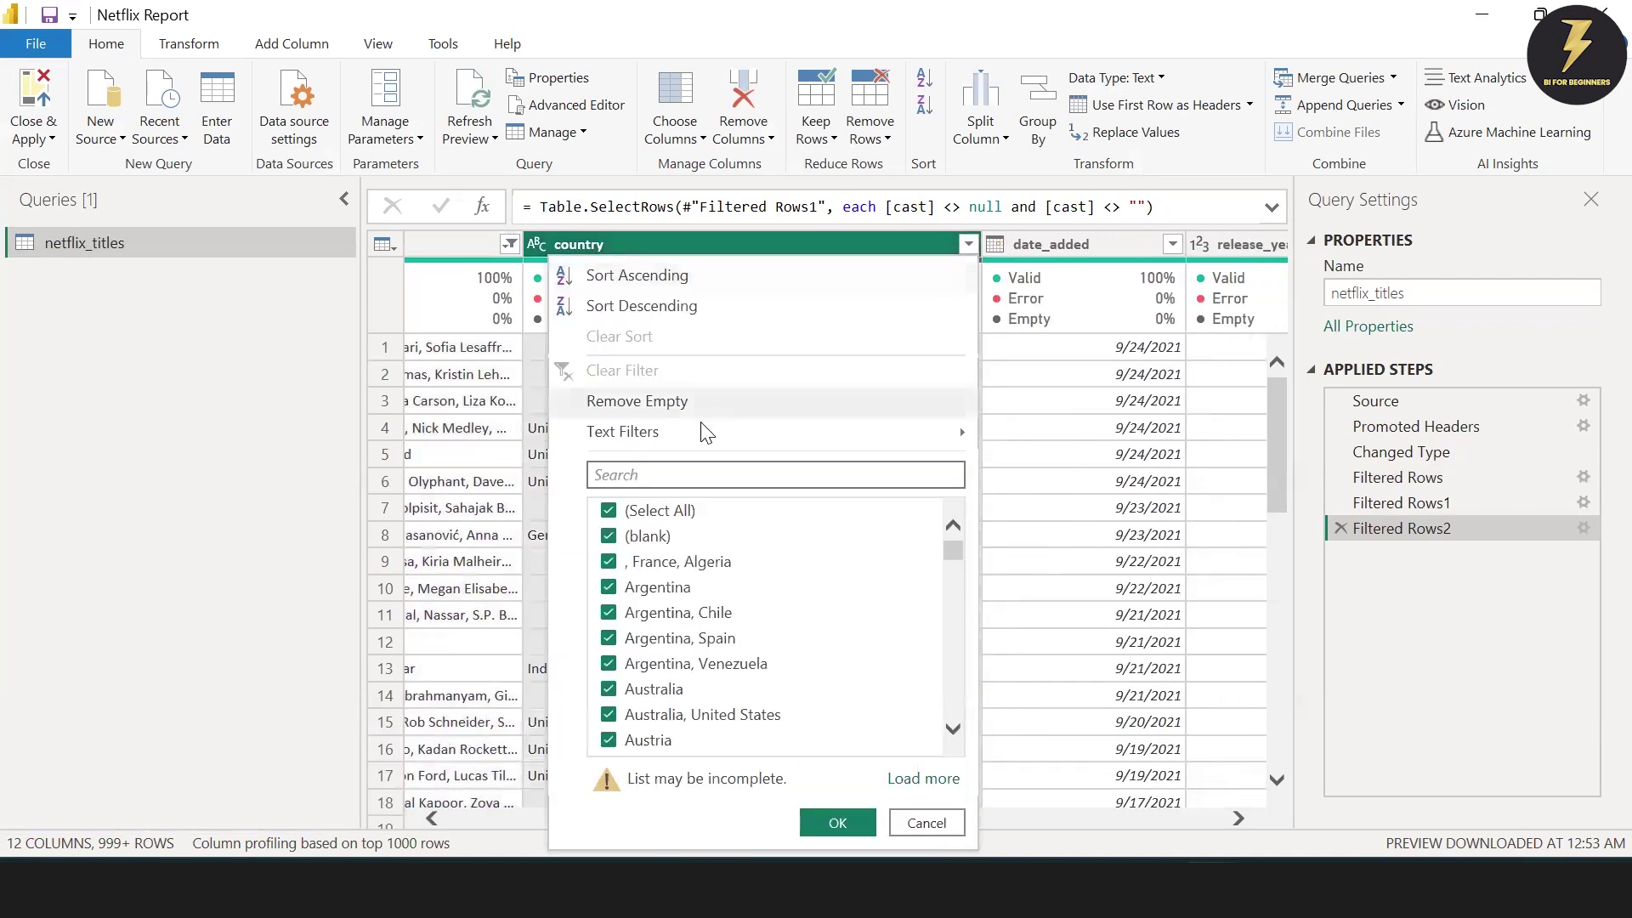
left_click(681, 403)
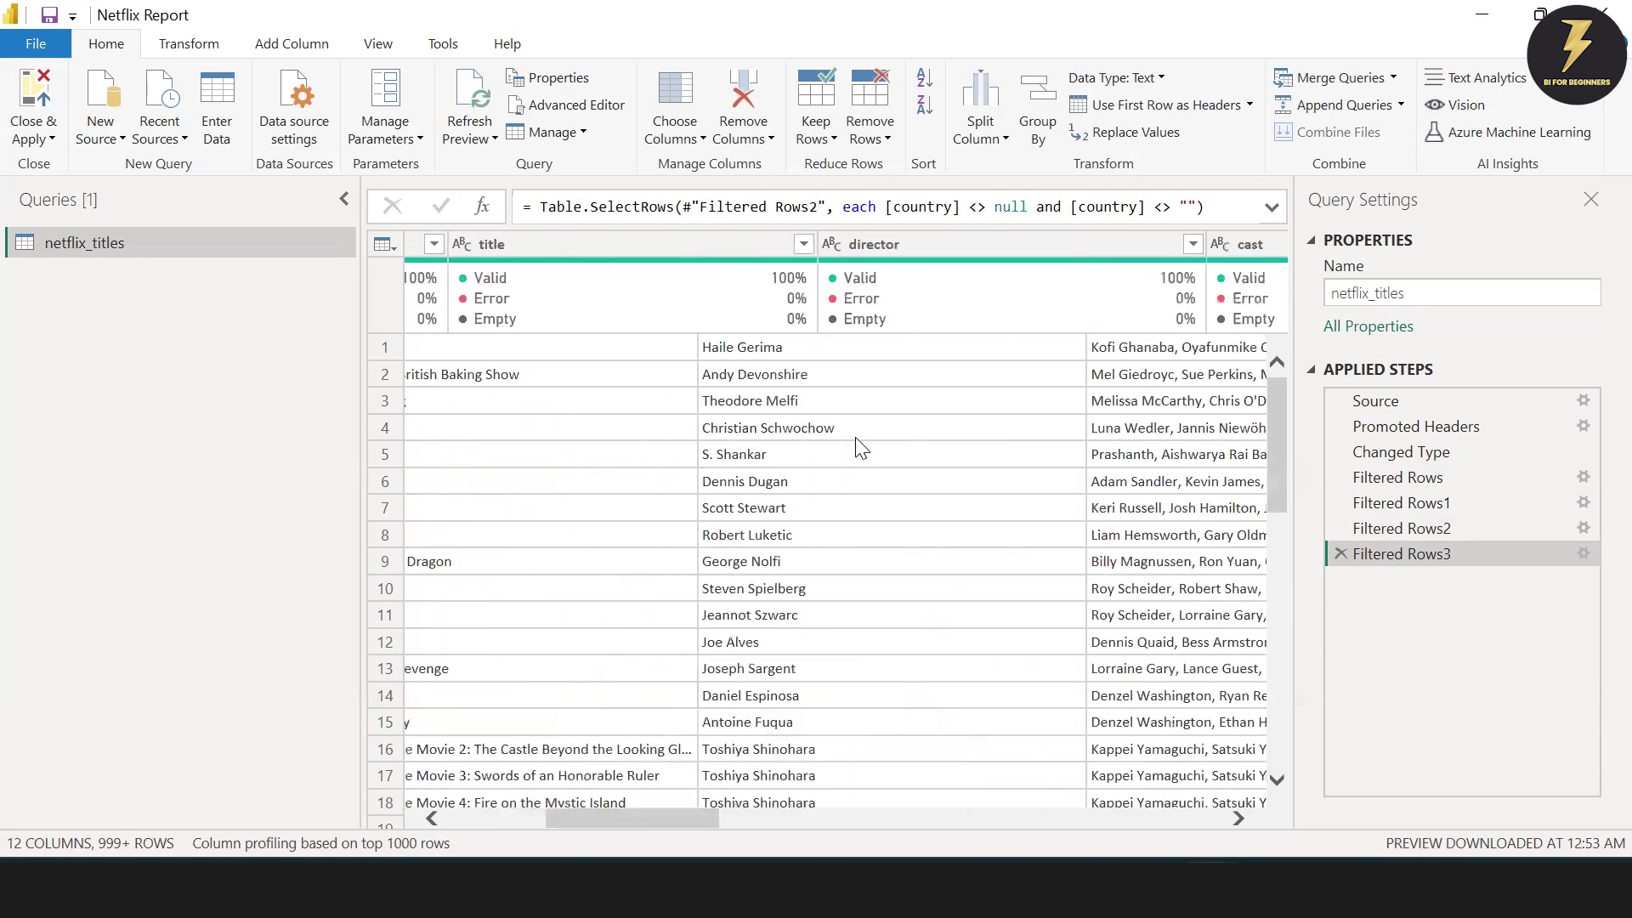
- Add a column that extracts the country text before the delimiter ","
scroll(858, 442, "right", 10)
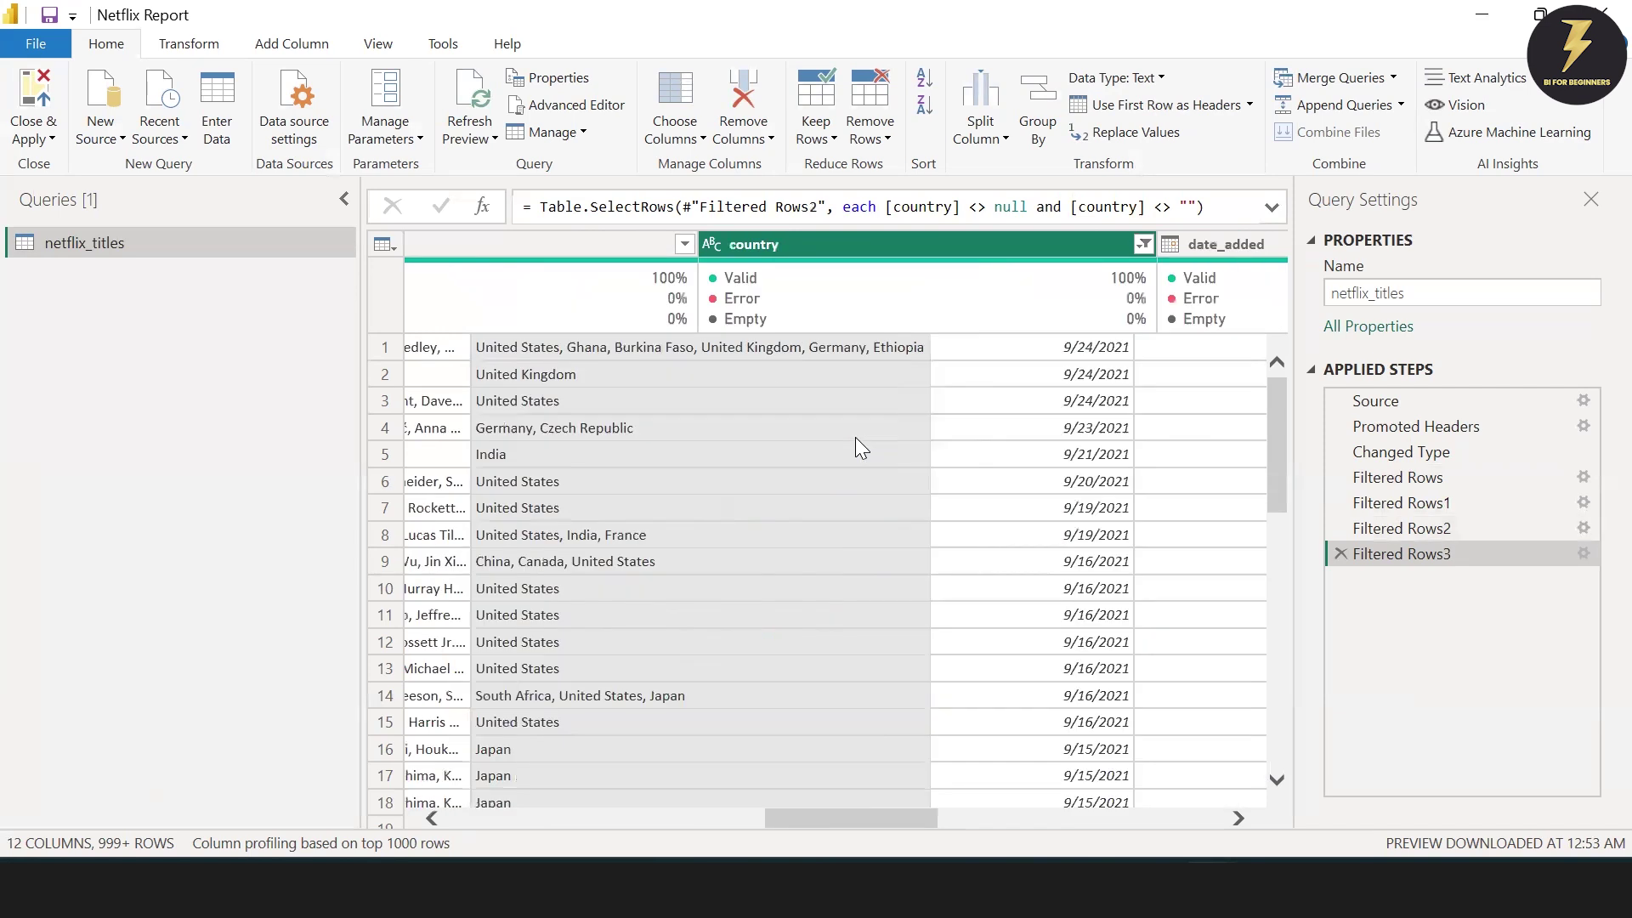
scroll(860, 448, "right", 5)
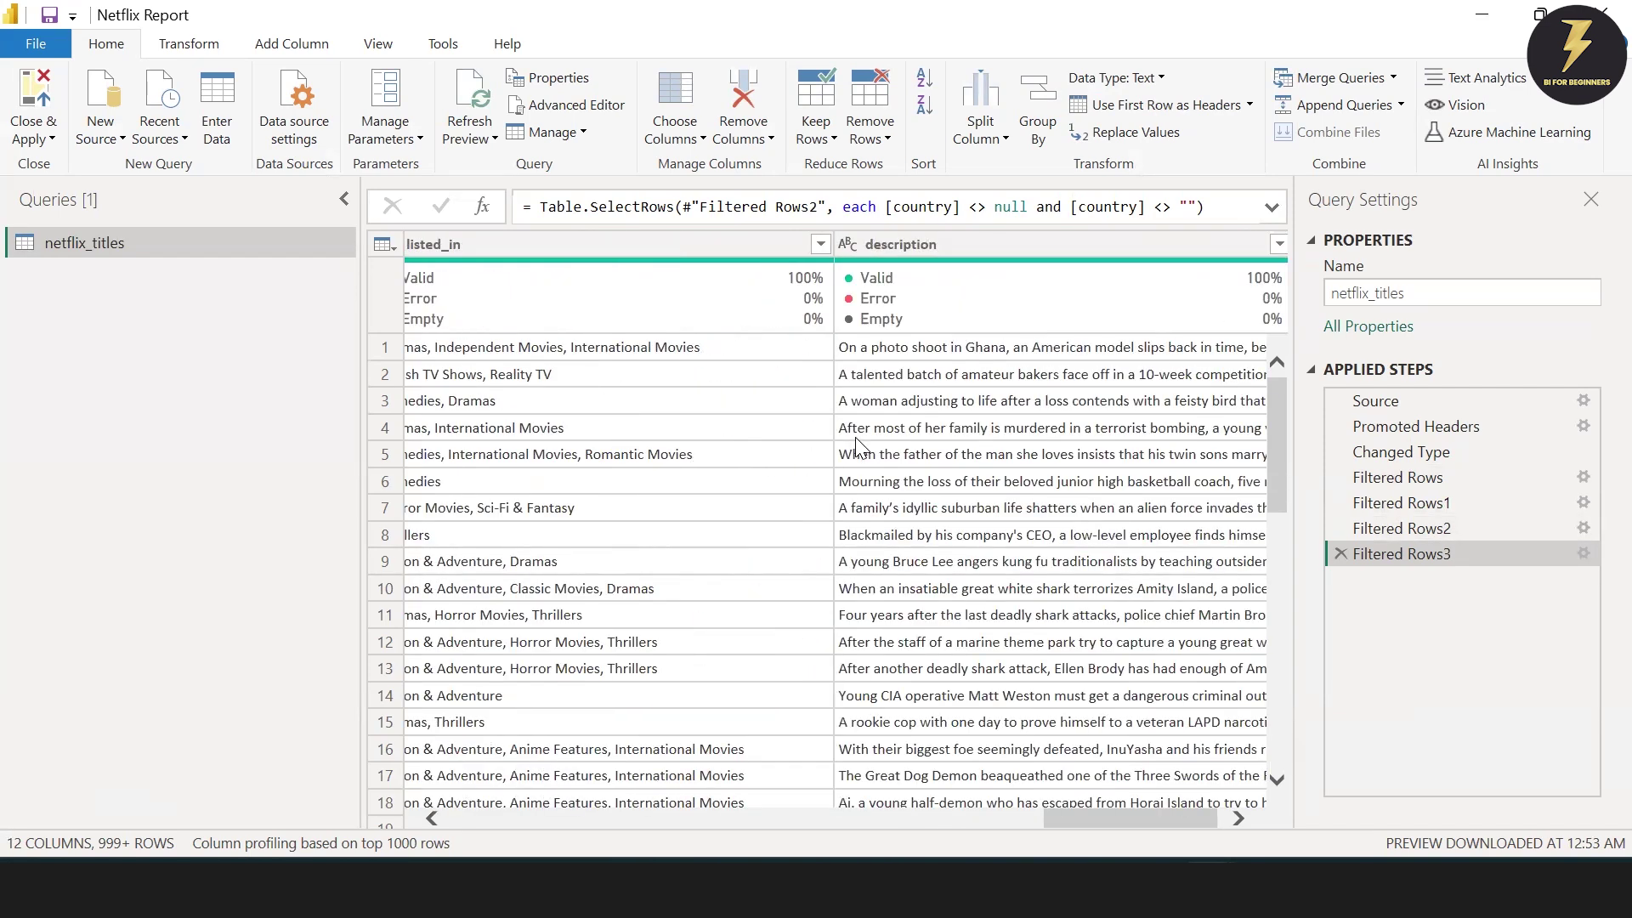
scroll(859, 446, "right", 1)
scroll(859, 442, "left", 5)
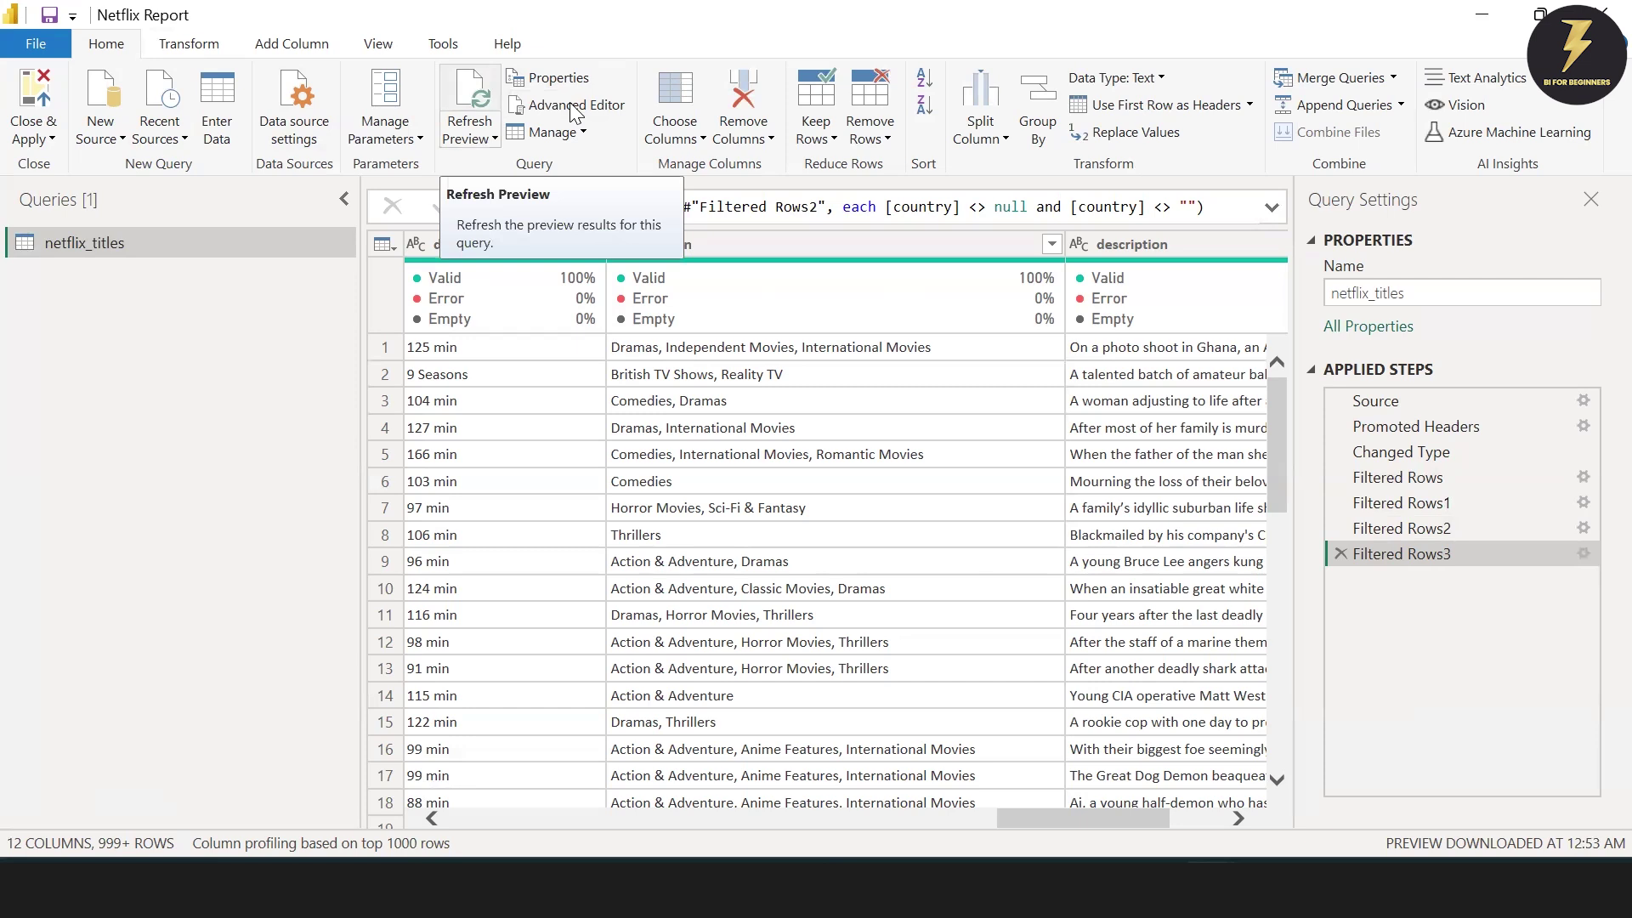
left_click(261, 47)
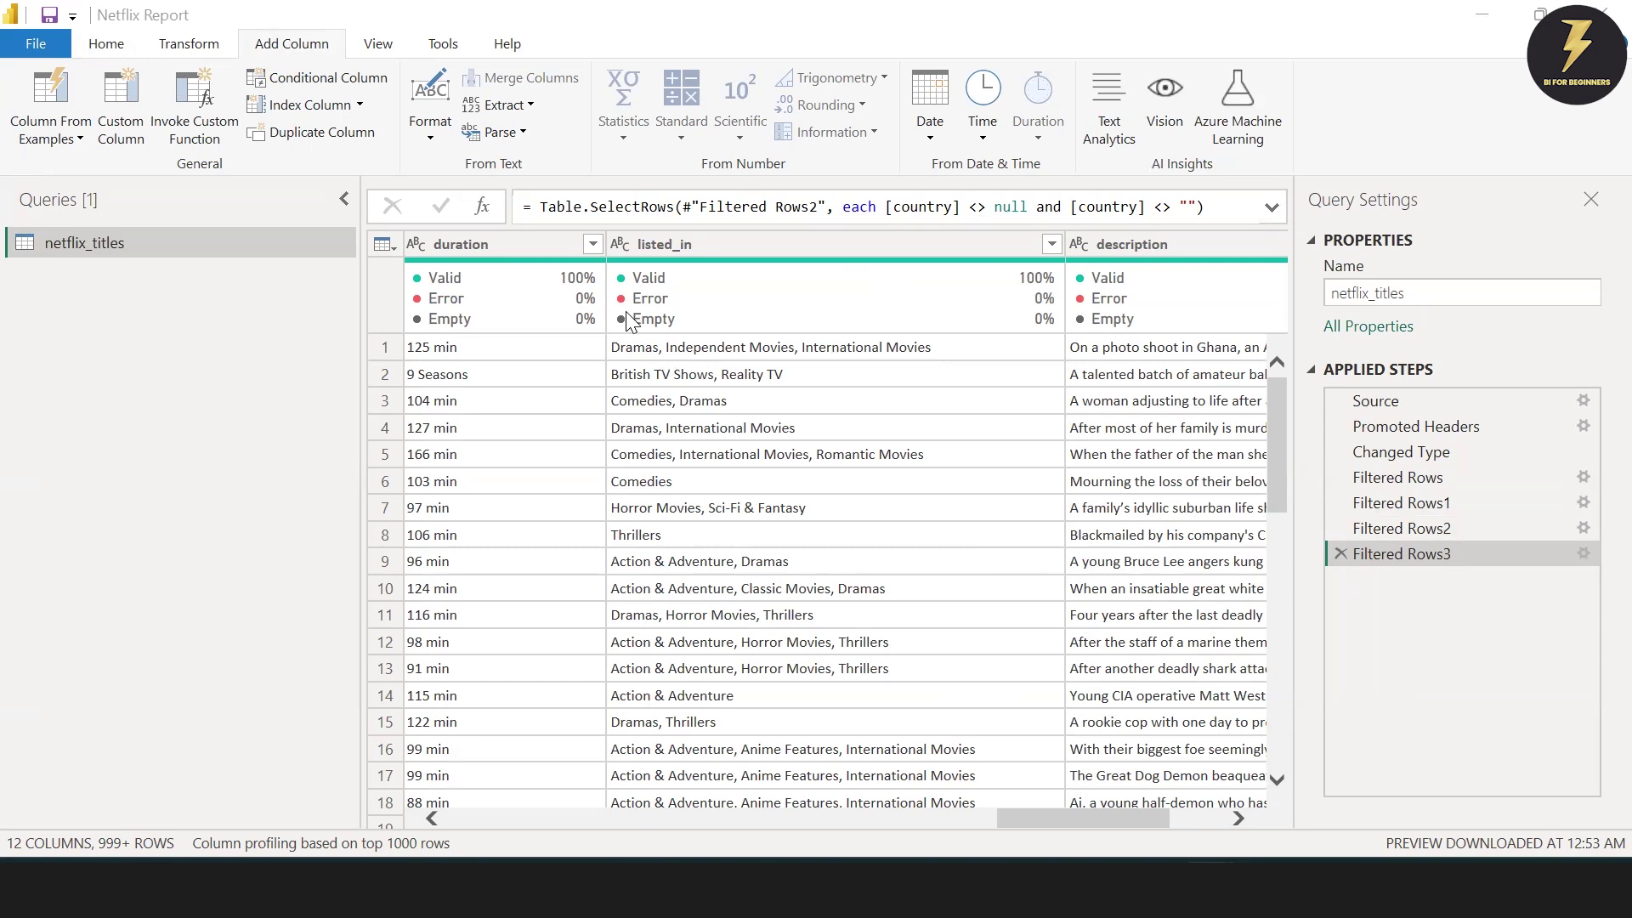
left_click(521, 109)
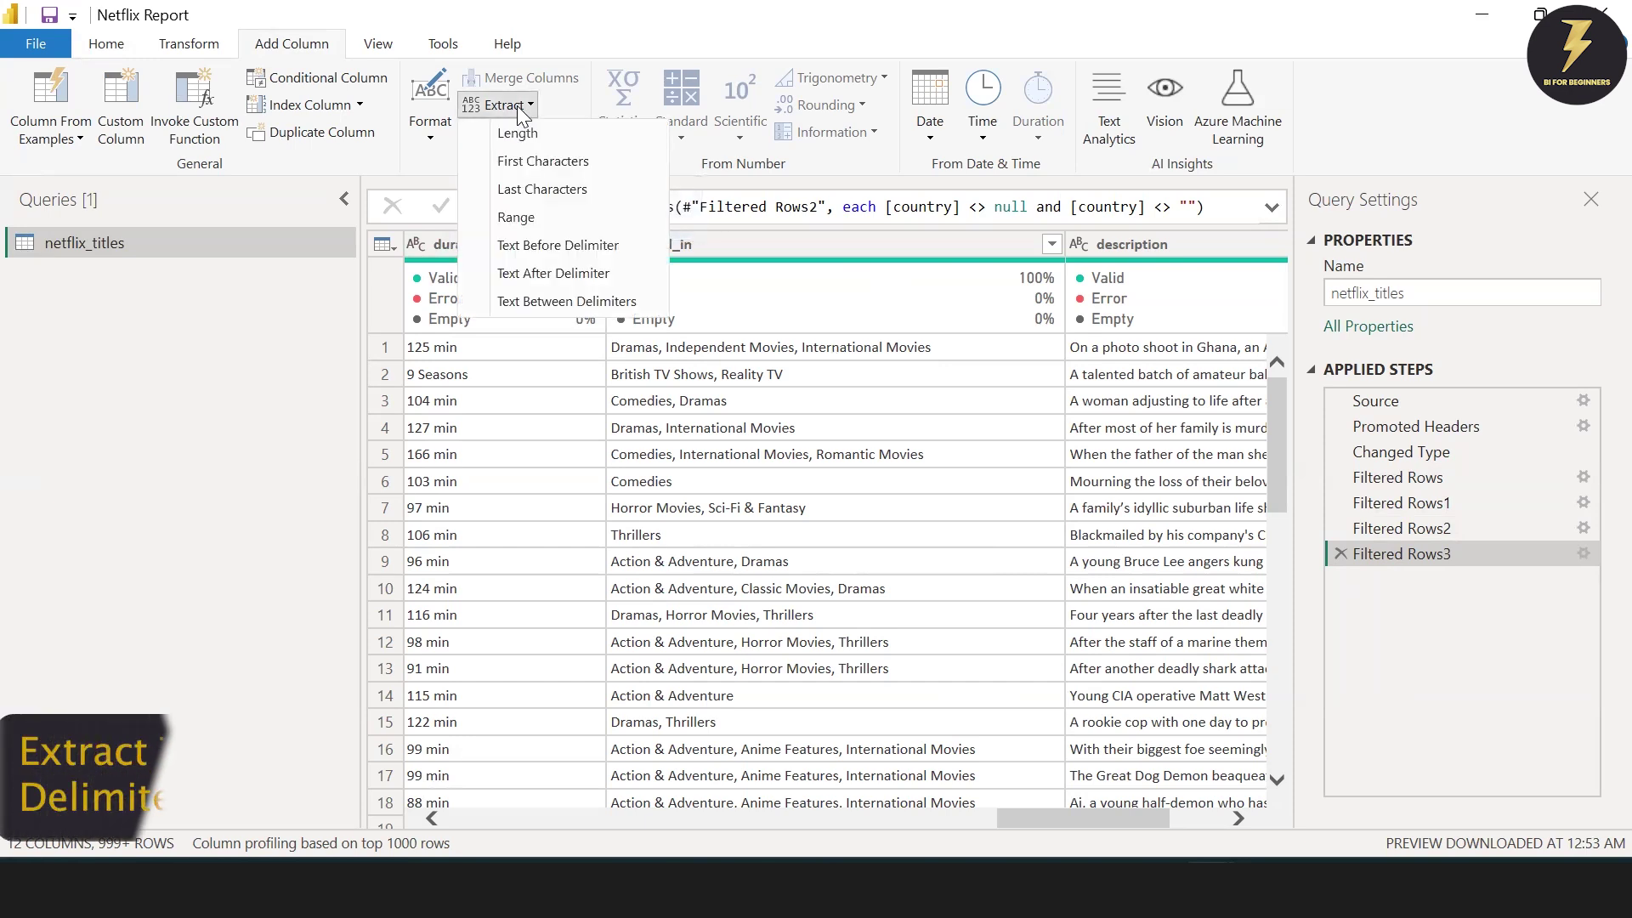
left_click(530, 249)
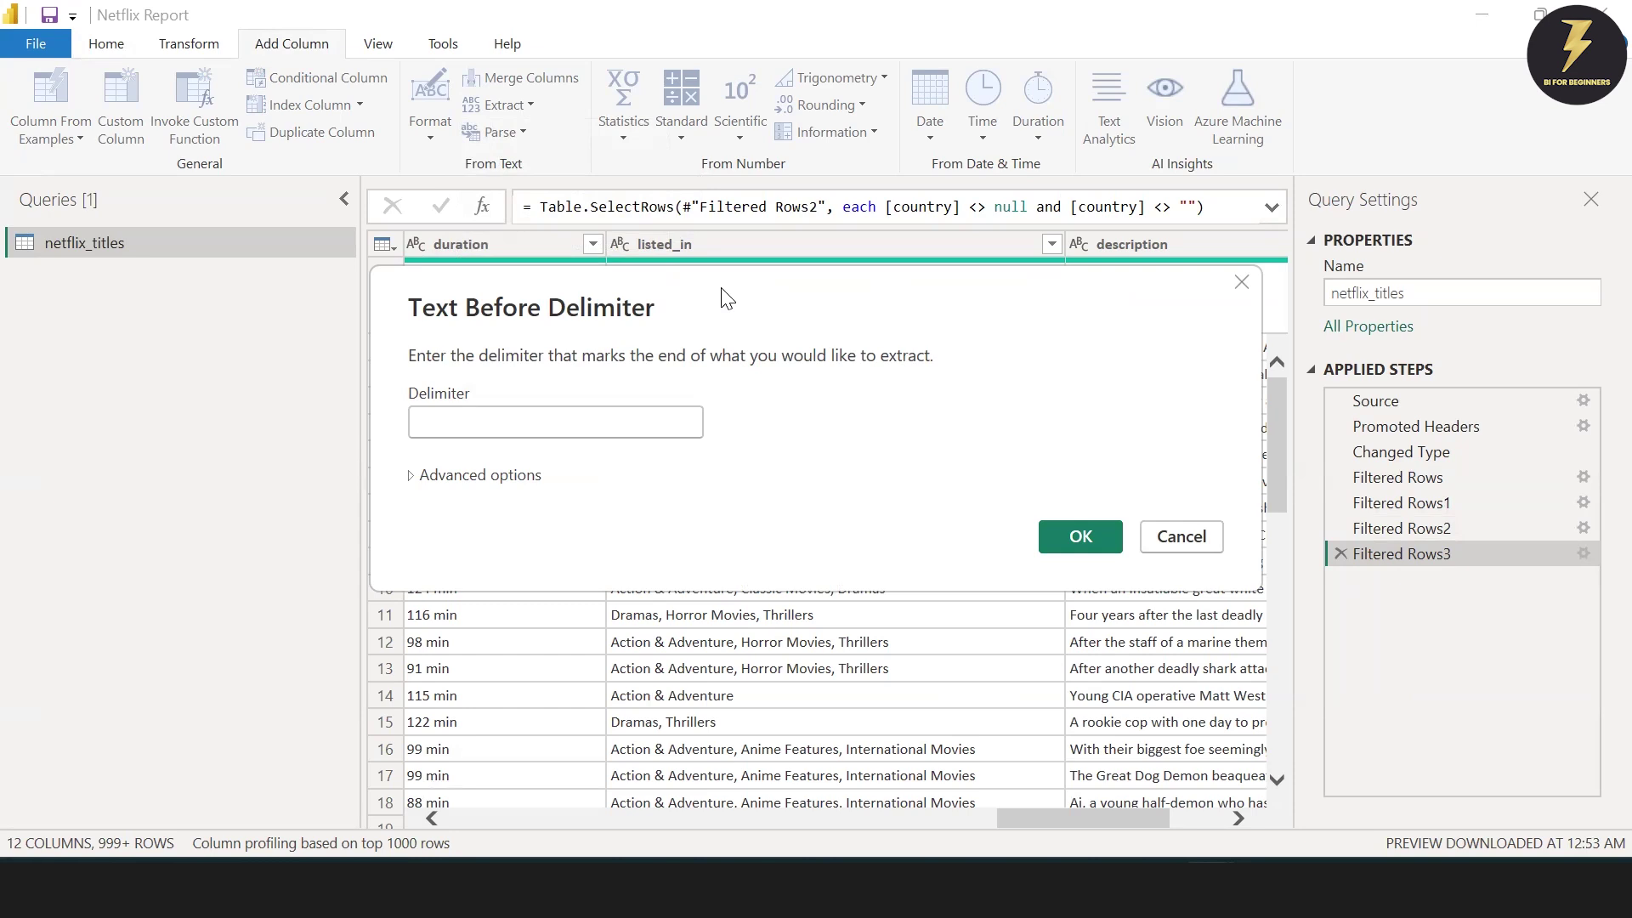
left_click_drag(721, 288, 687, 239)
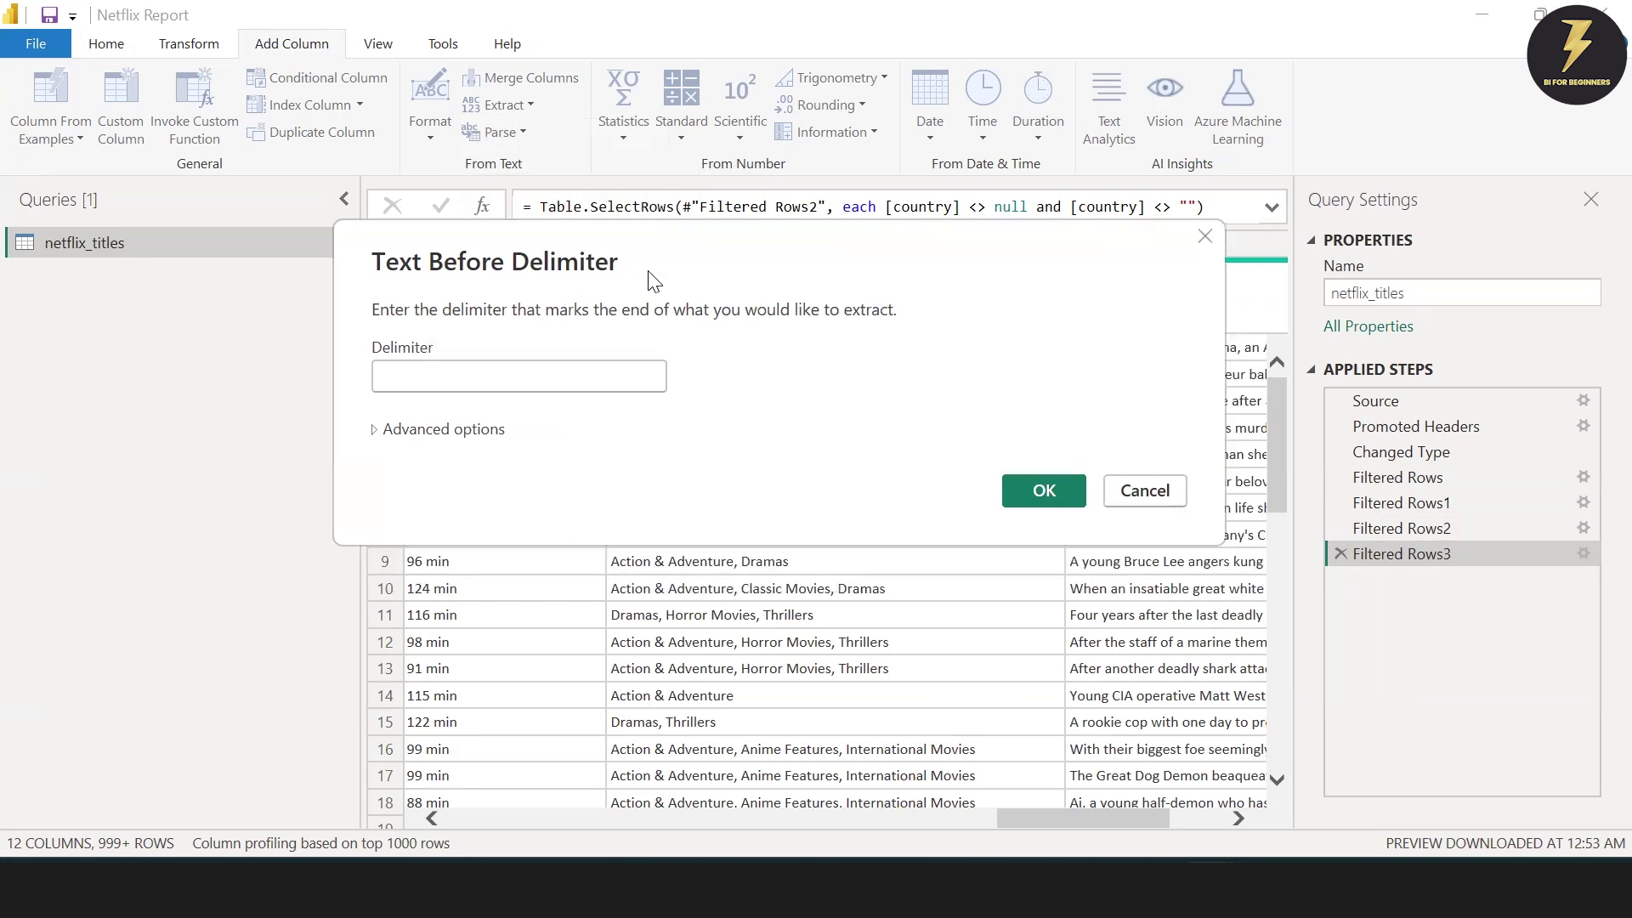
left_click(528, 366)
type(",")
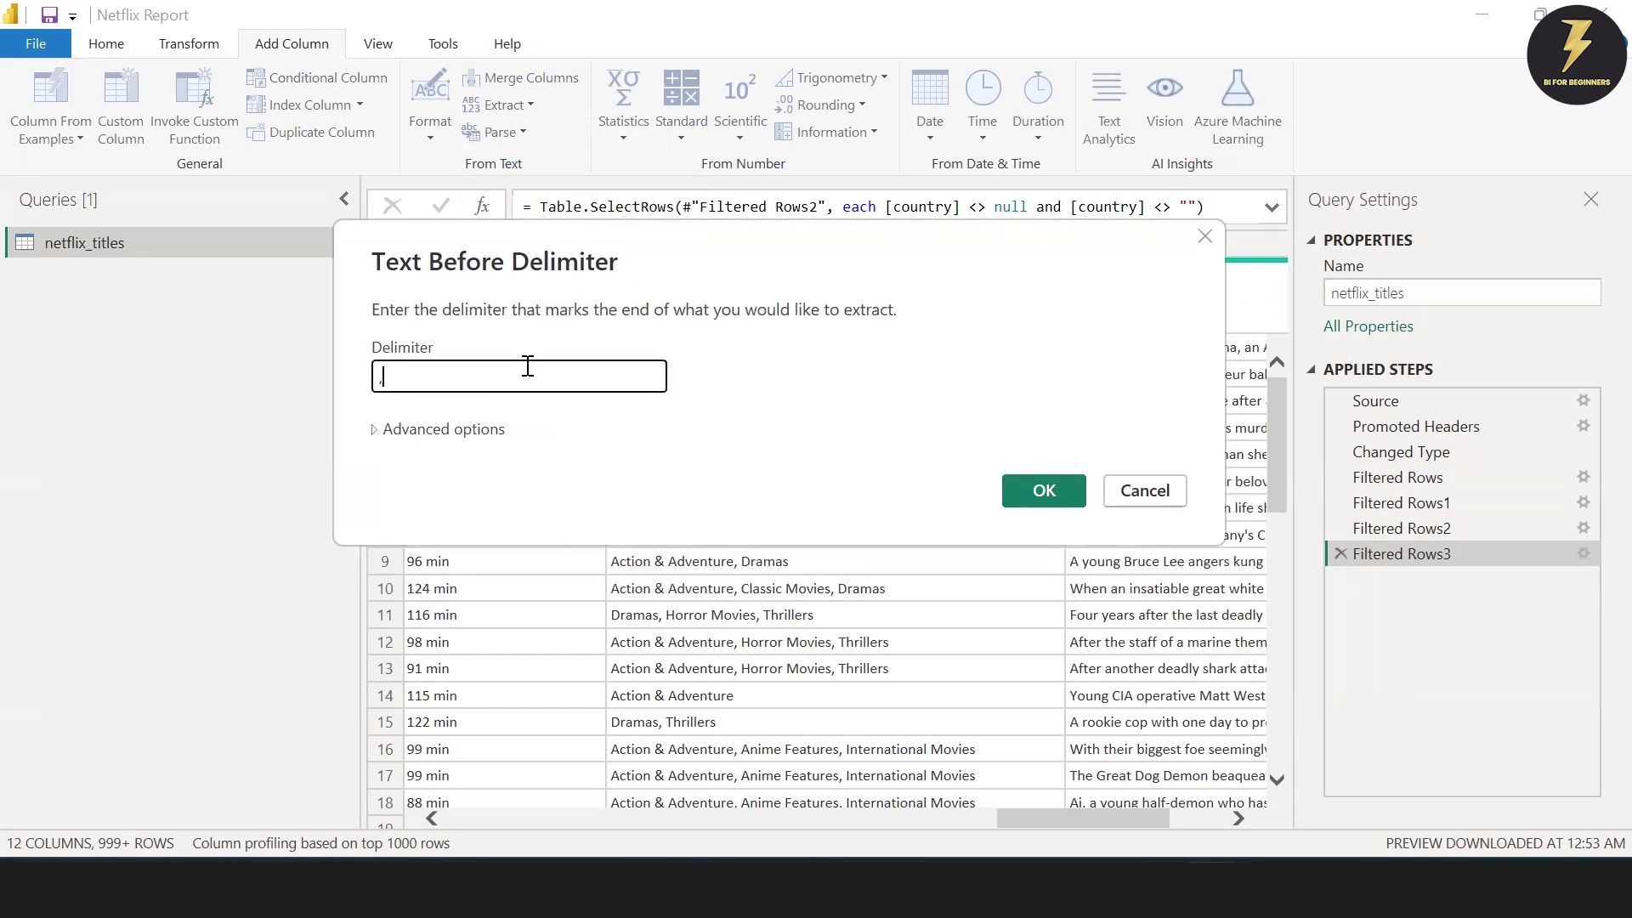
left_click(1035, 491)
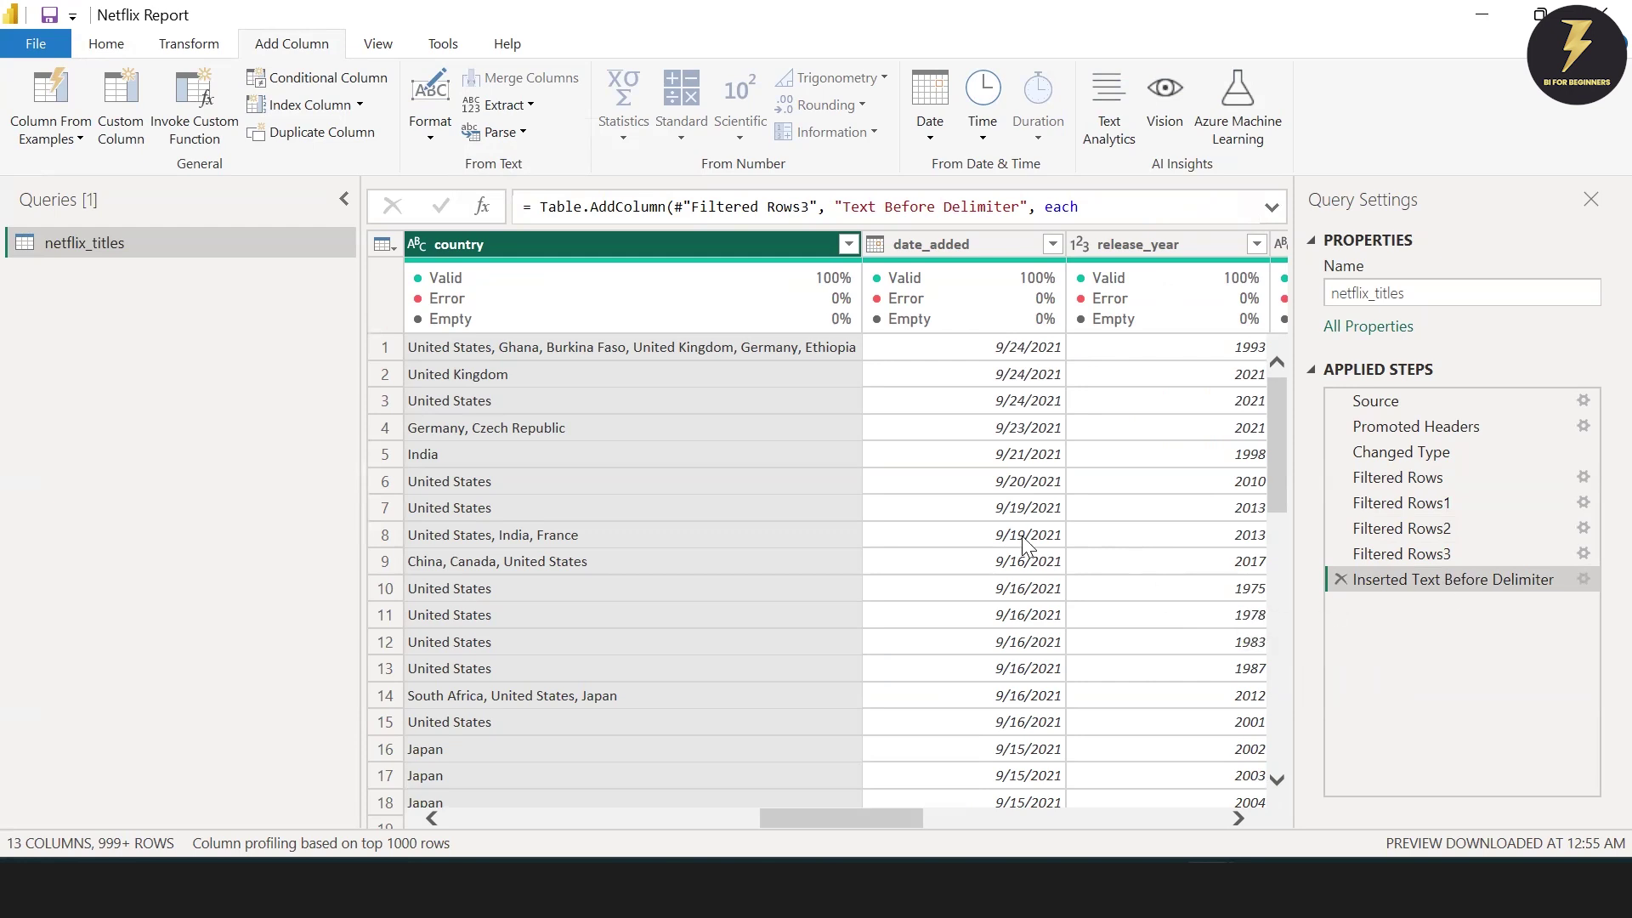
- Check the extracted country column and delete the applied step that inserted it
scroll(998, 505, "right", 3)
scroll(998, 505, "right", 5)
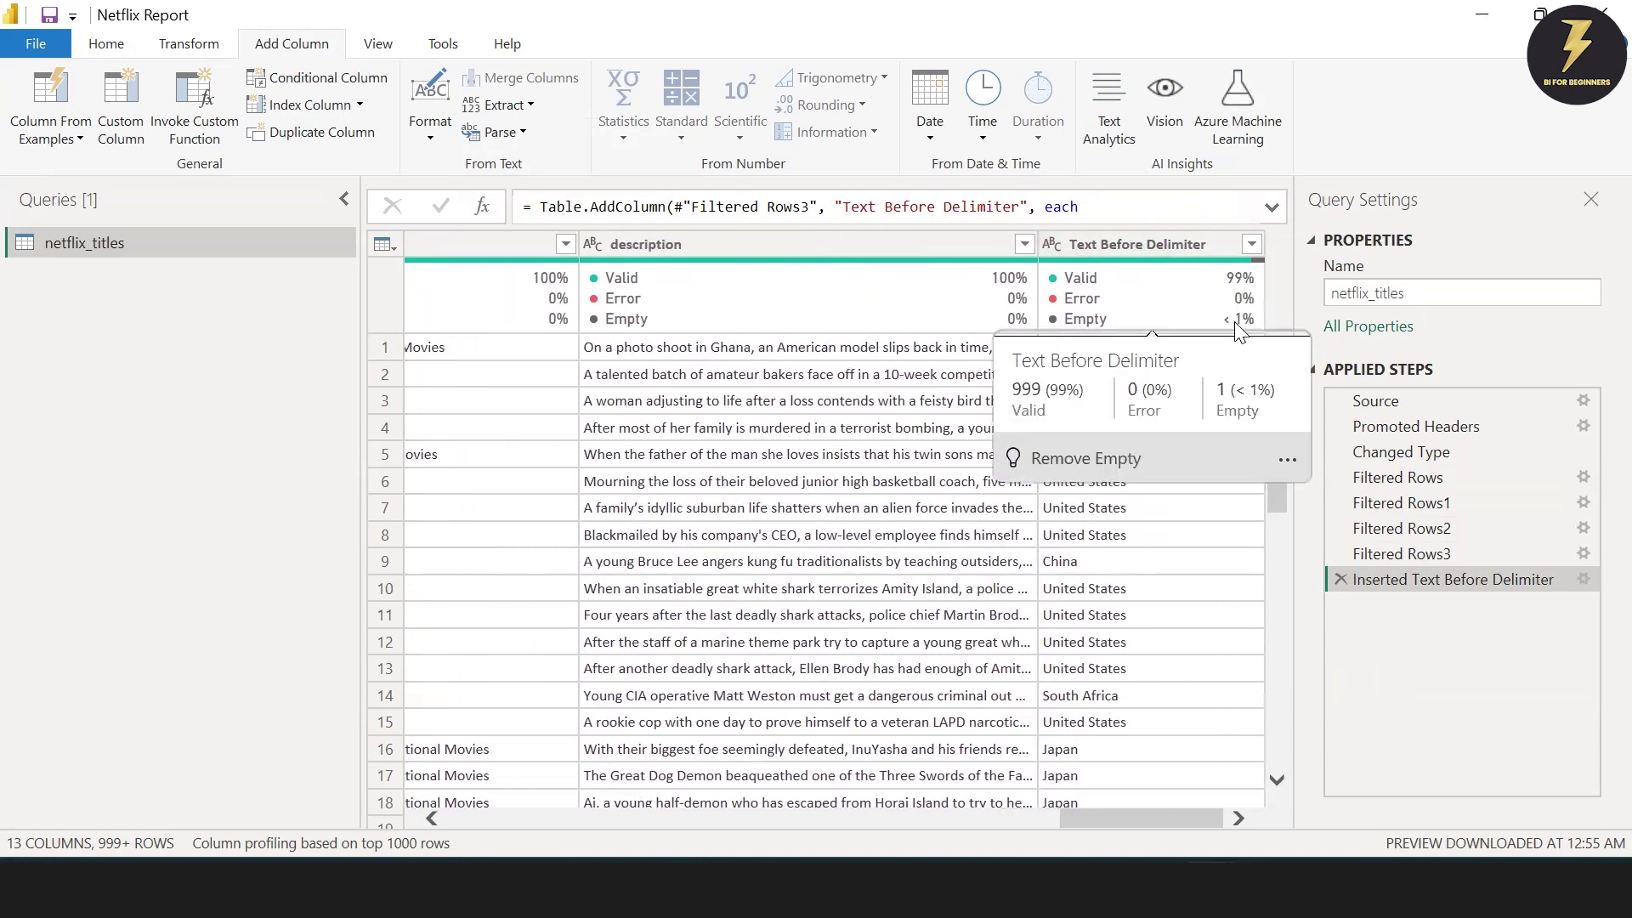
scroll(782, 428, "left", 5)
scroll(778, 430, "left", 3)
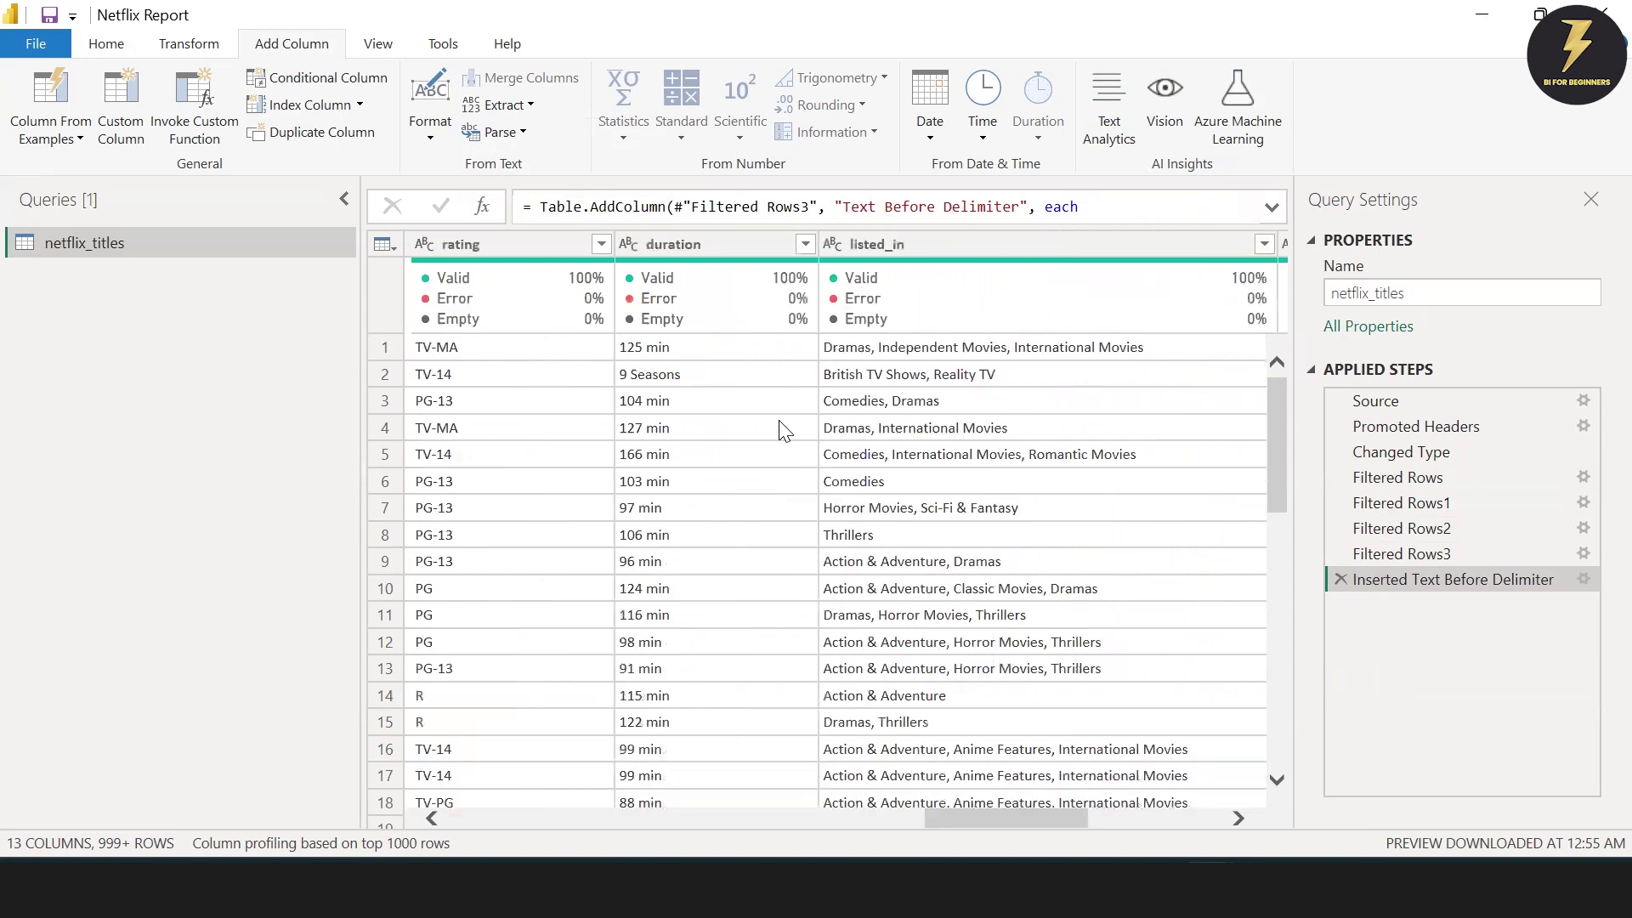
scroll(778, 429, "right", 6)
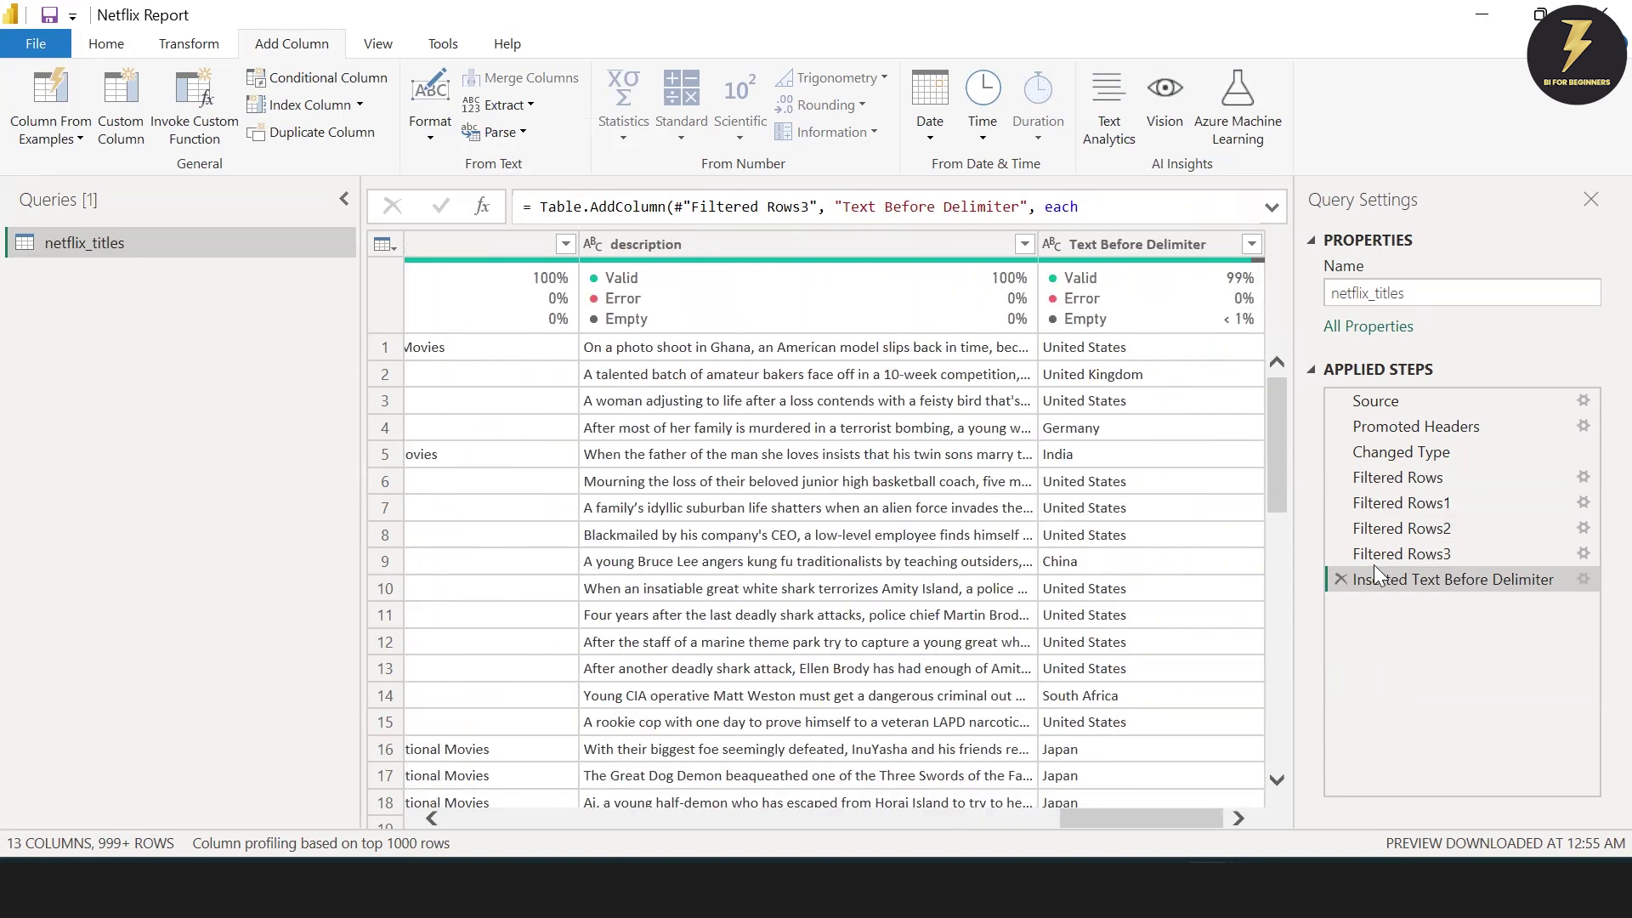
left_click(1343, 585)
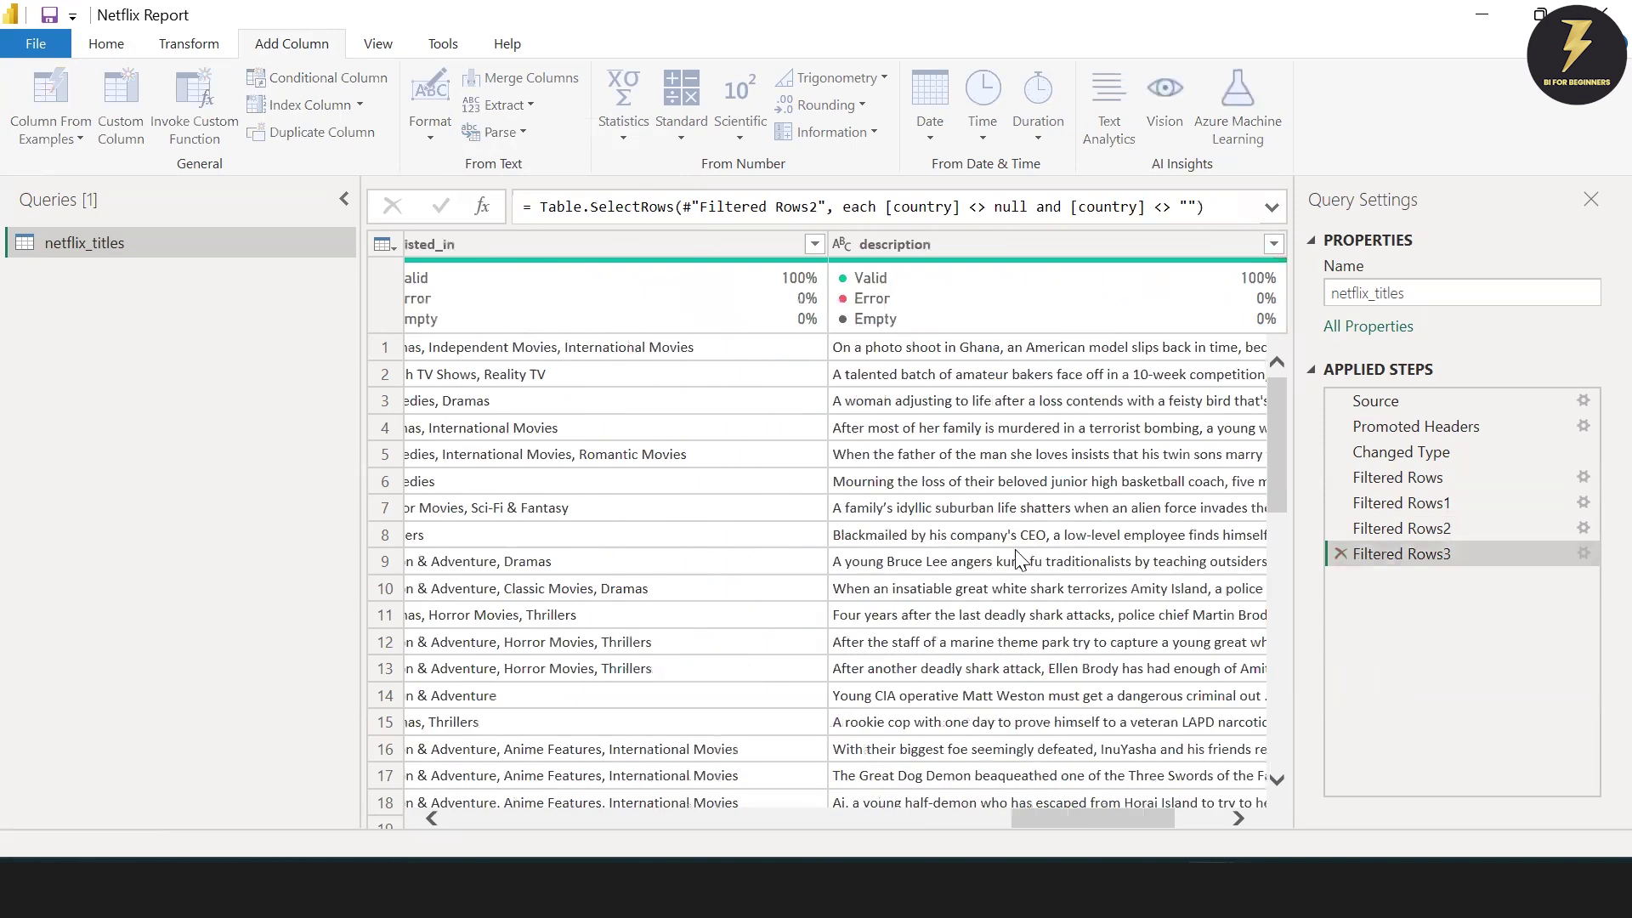
- Add a column that extracts the text before the delimiter "," from the listed_in column
scroll(765, 487, "left", 4)
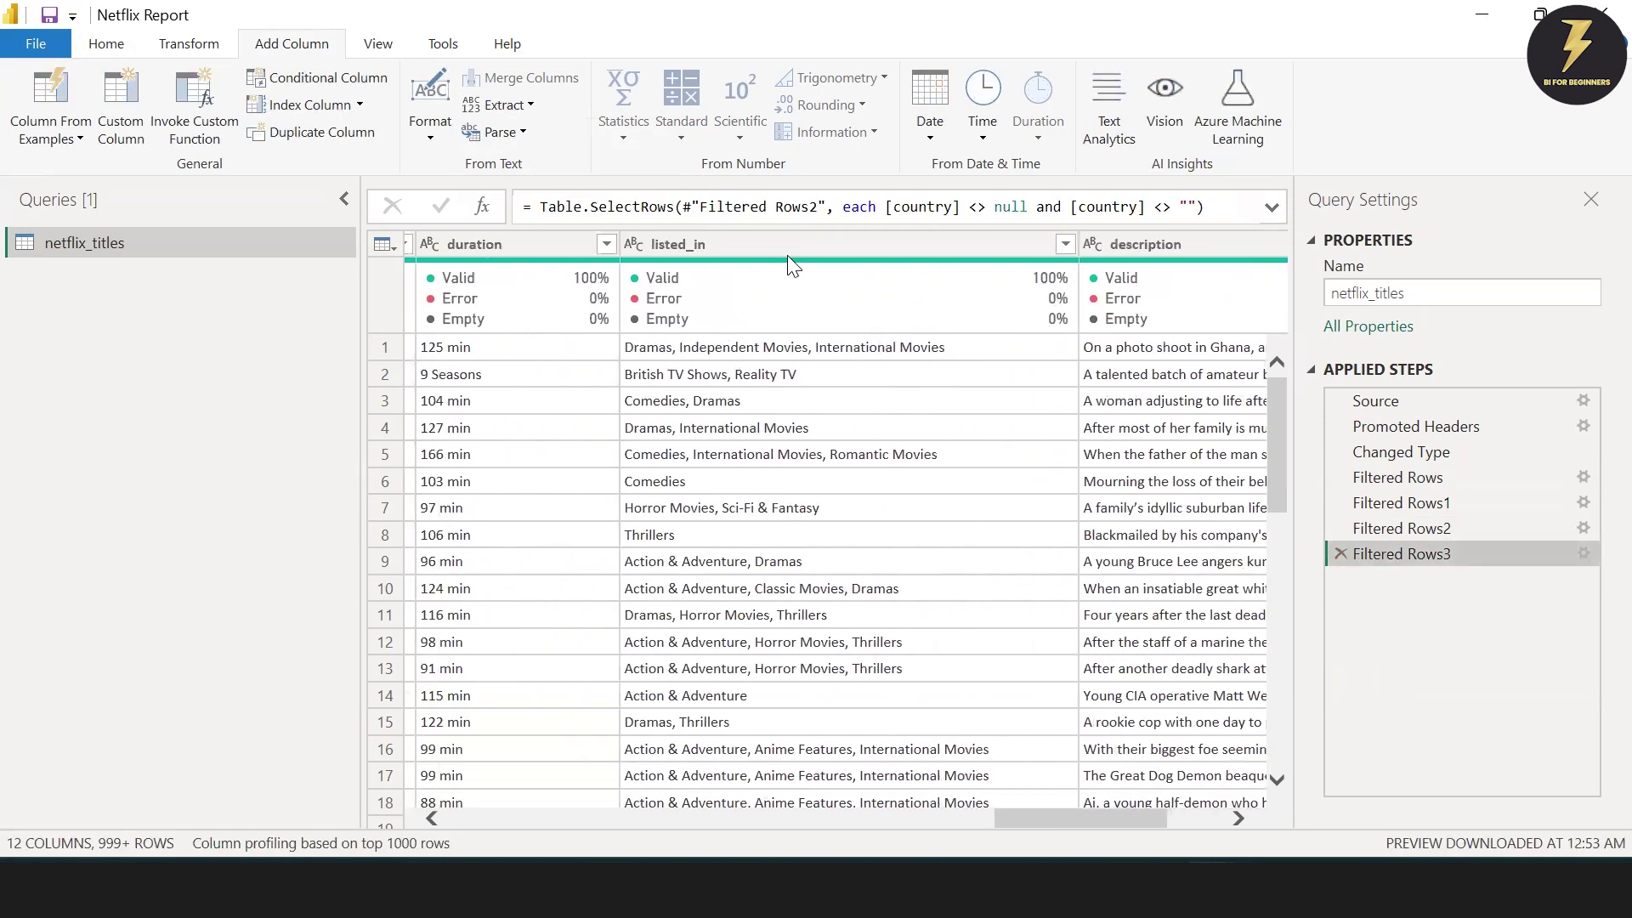
left_click(787, 245)
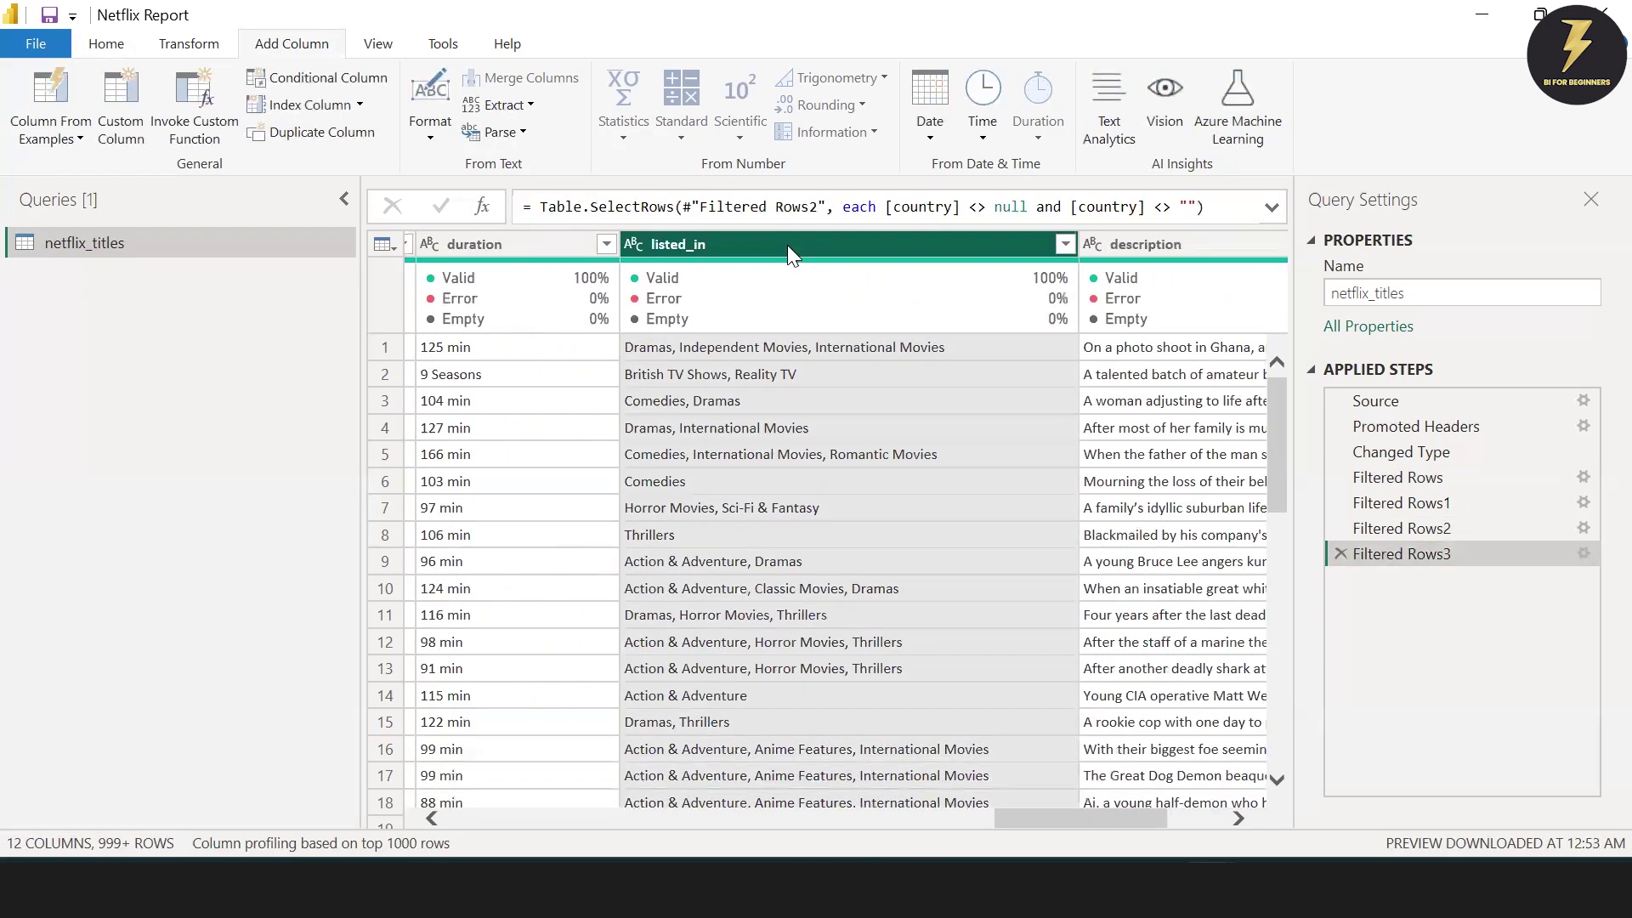
left_click(513, 108)
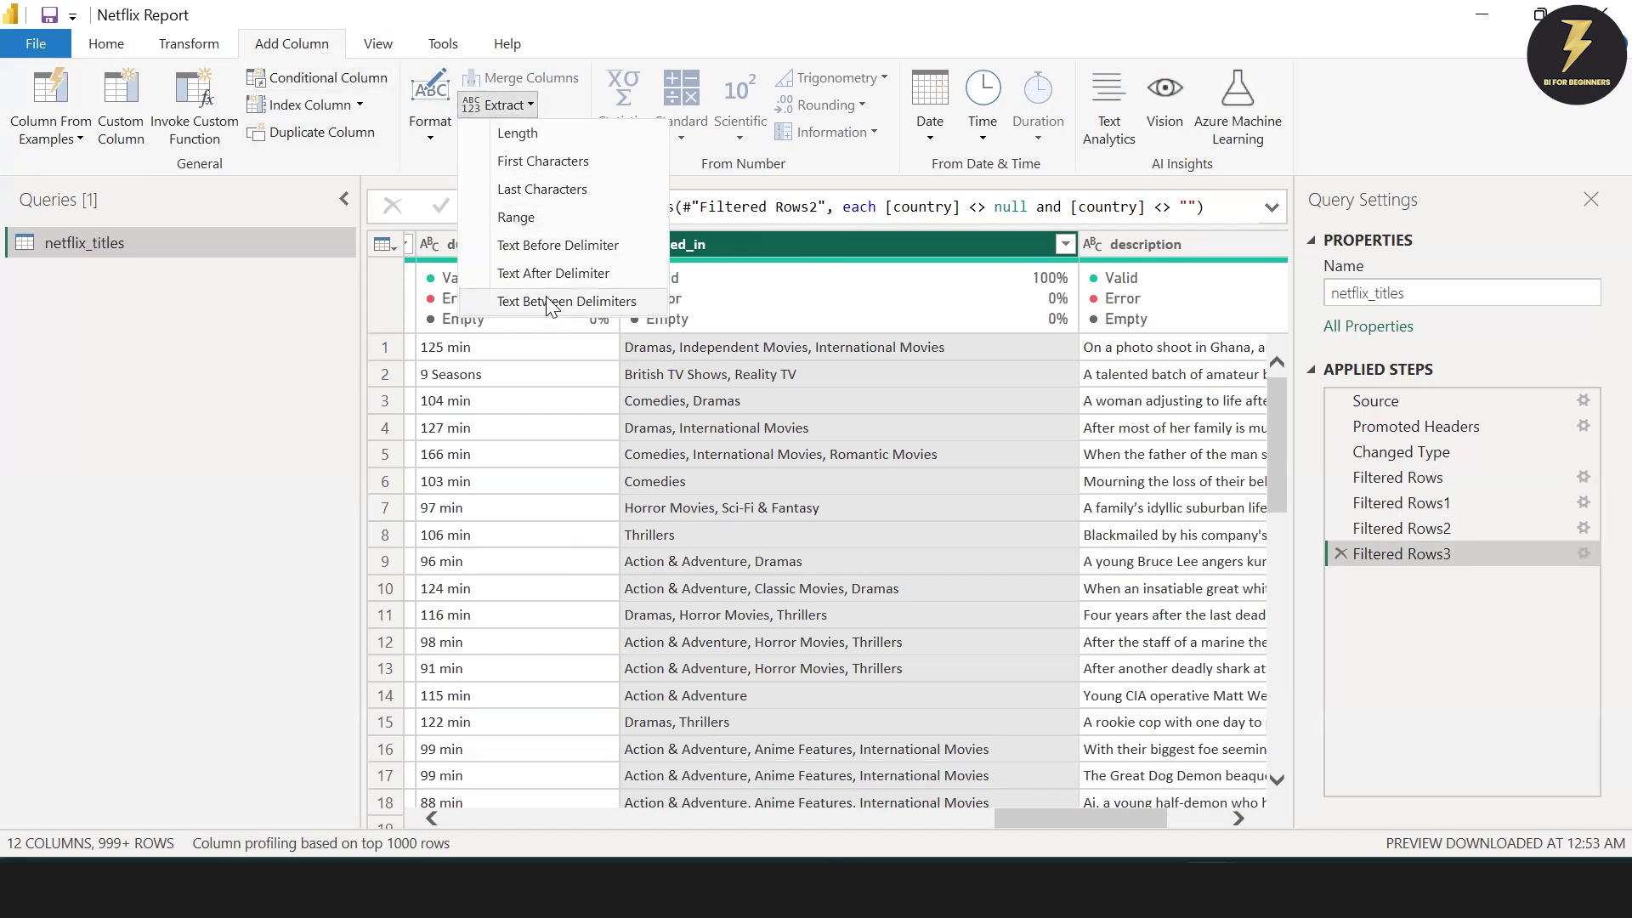
left_click(522, 246)
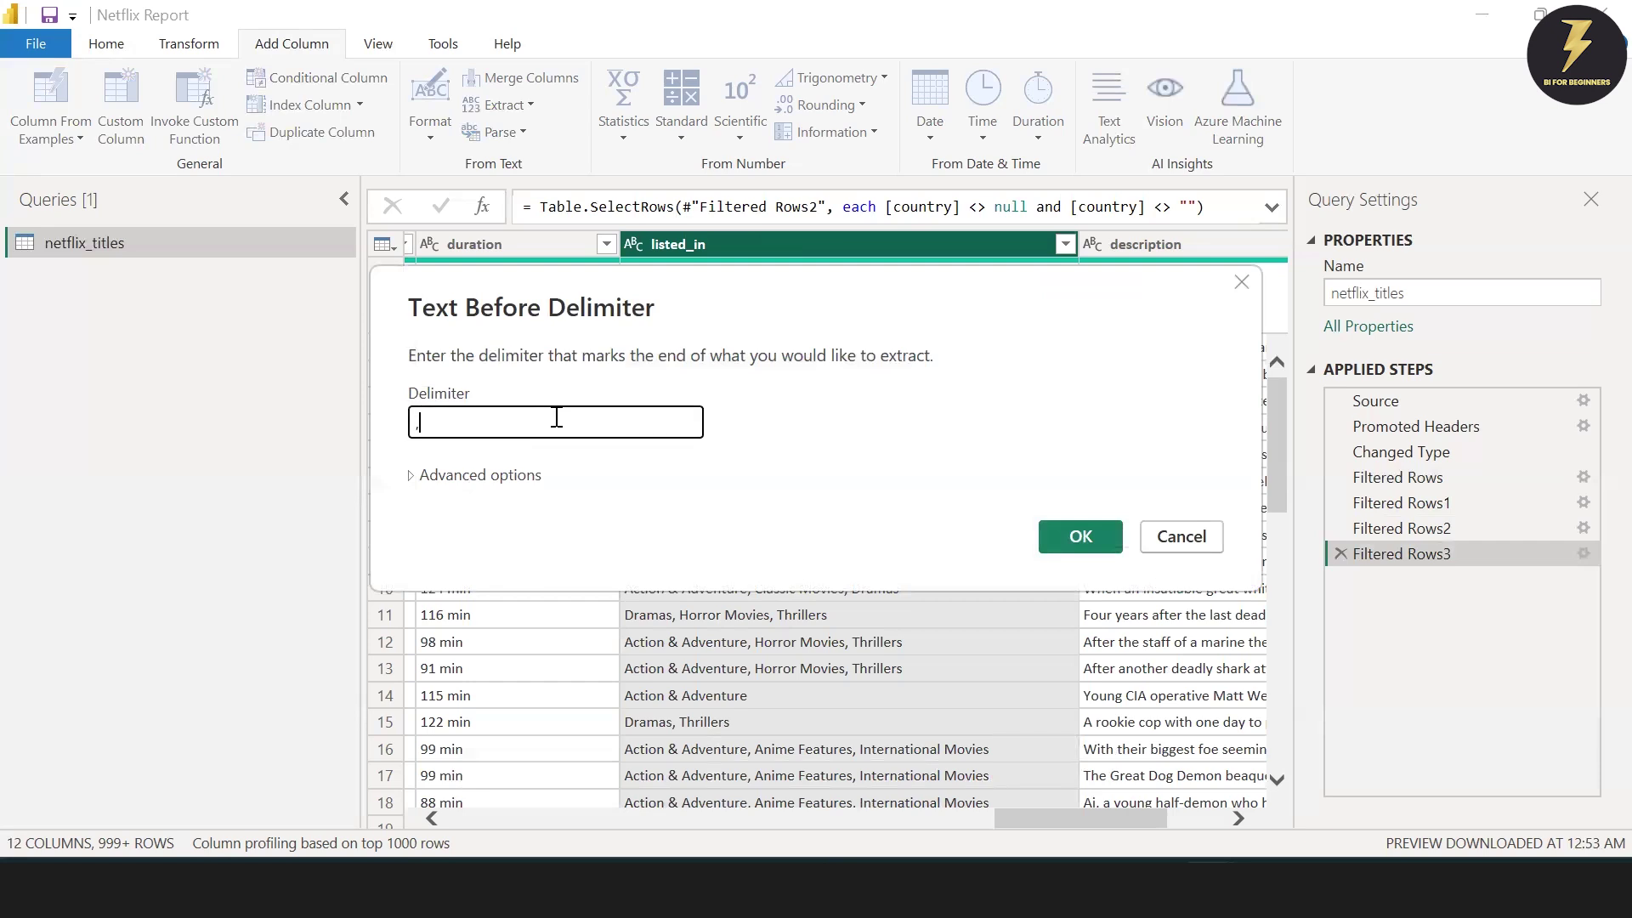
left_click(1061, 534)
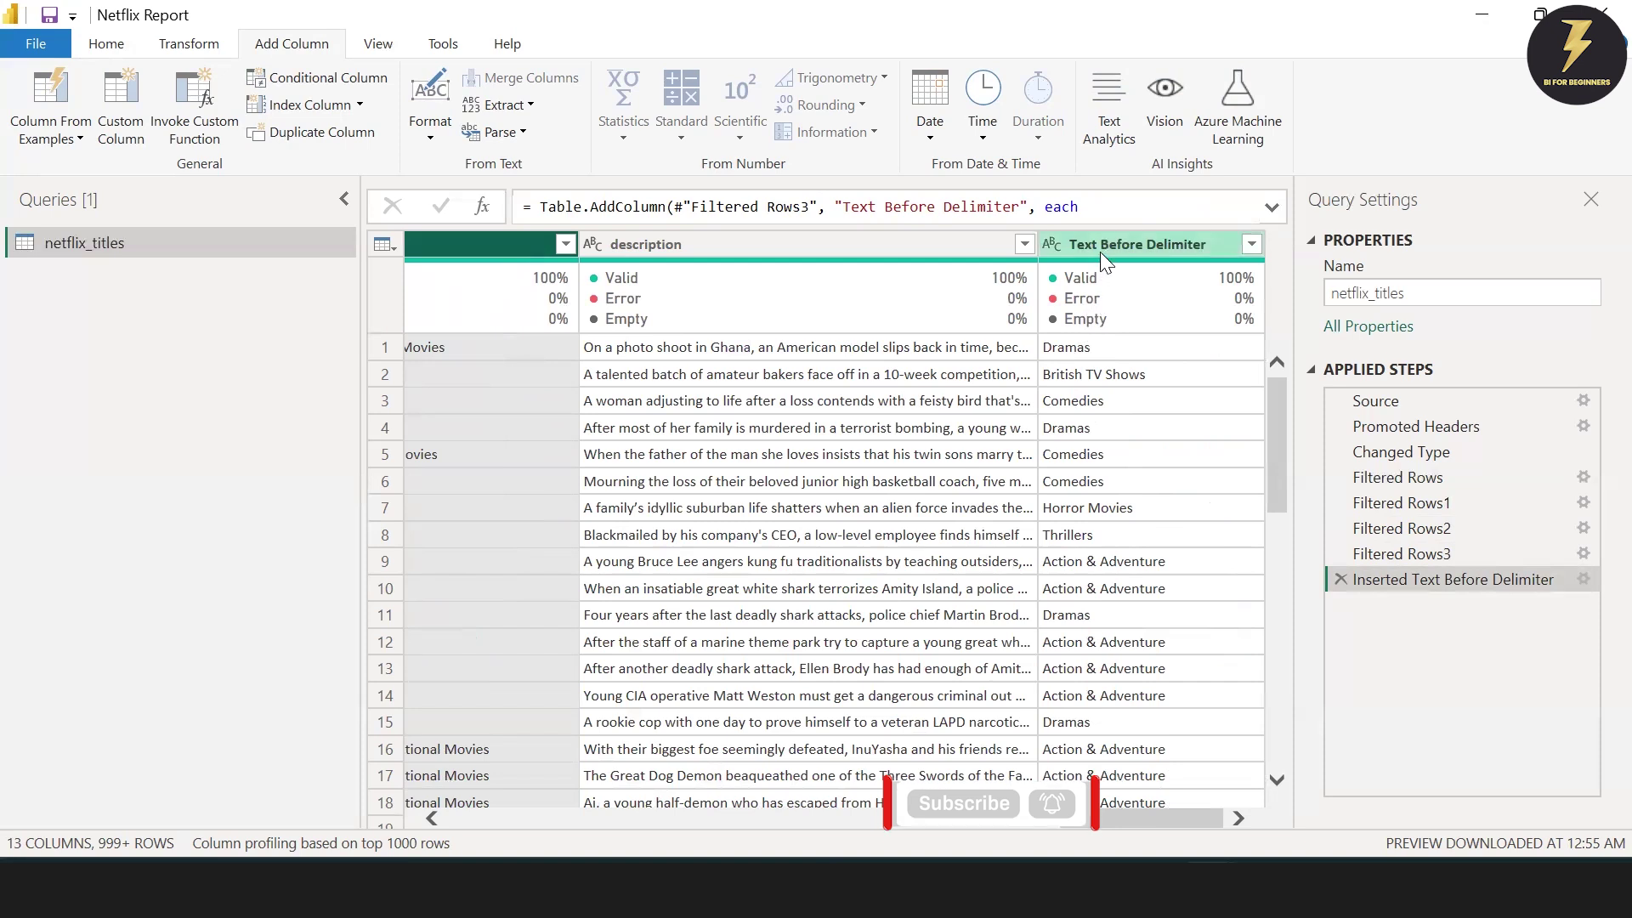
- Rename the new Text Before Delimiter column to Genre
scroll(752, 421, "left", 3)
scroll(752, 420, "left", 10)
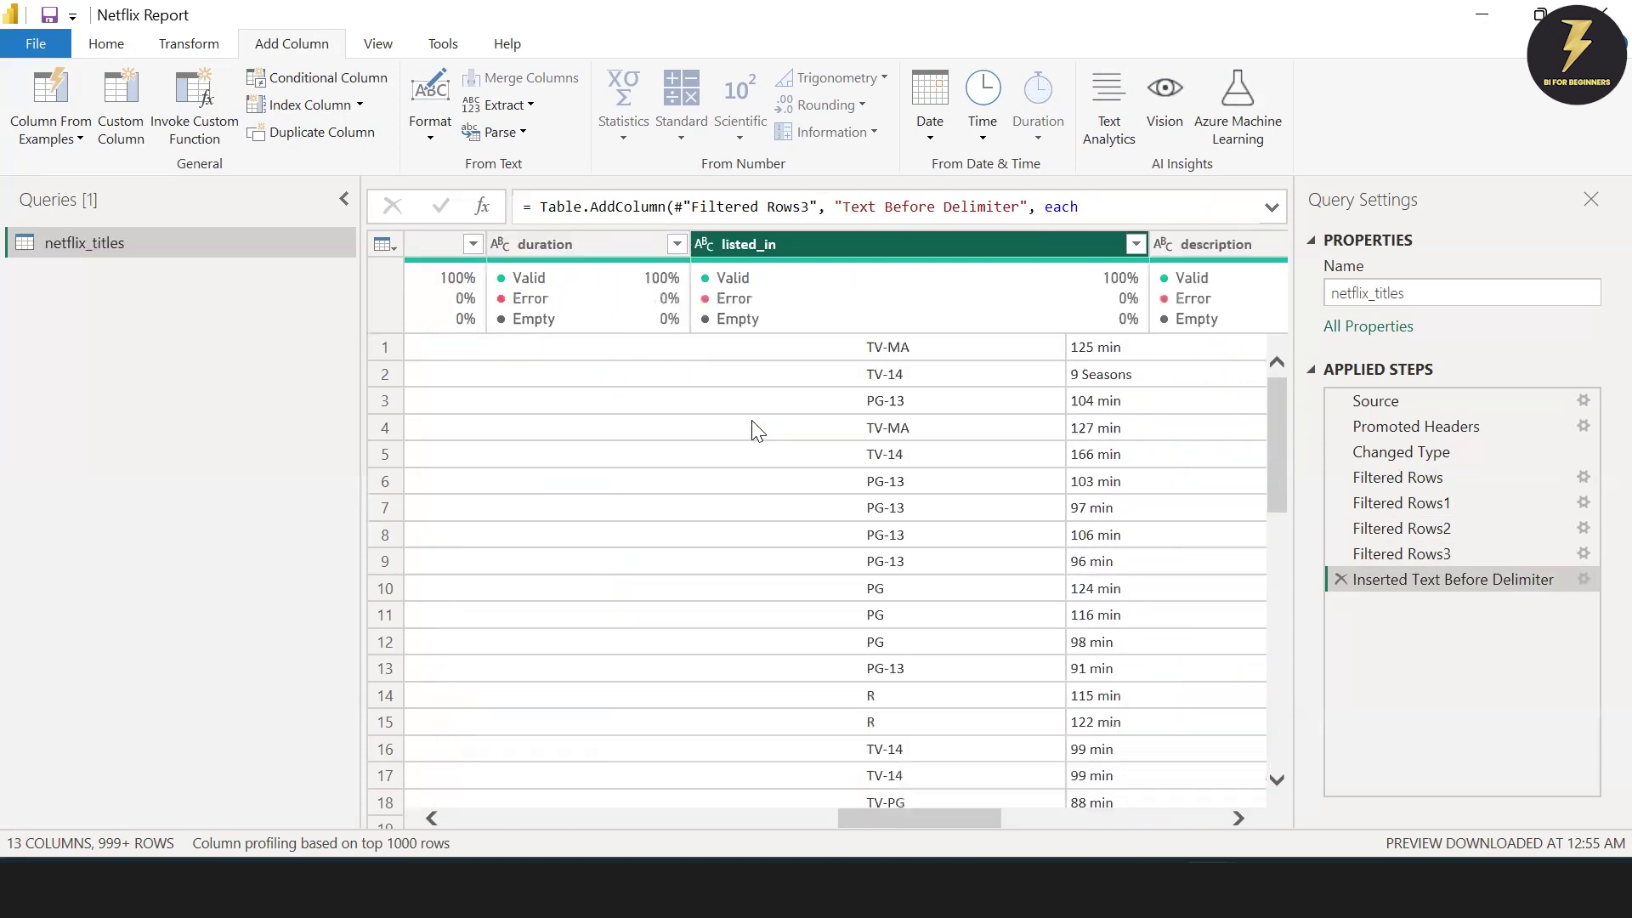
scroll(752, 423, "right", 12)
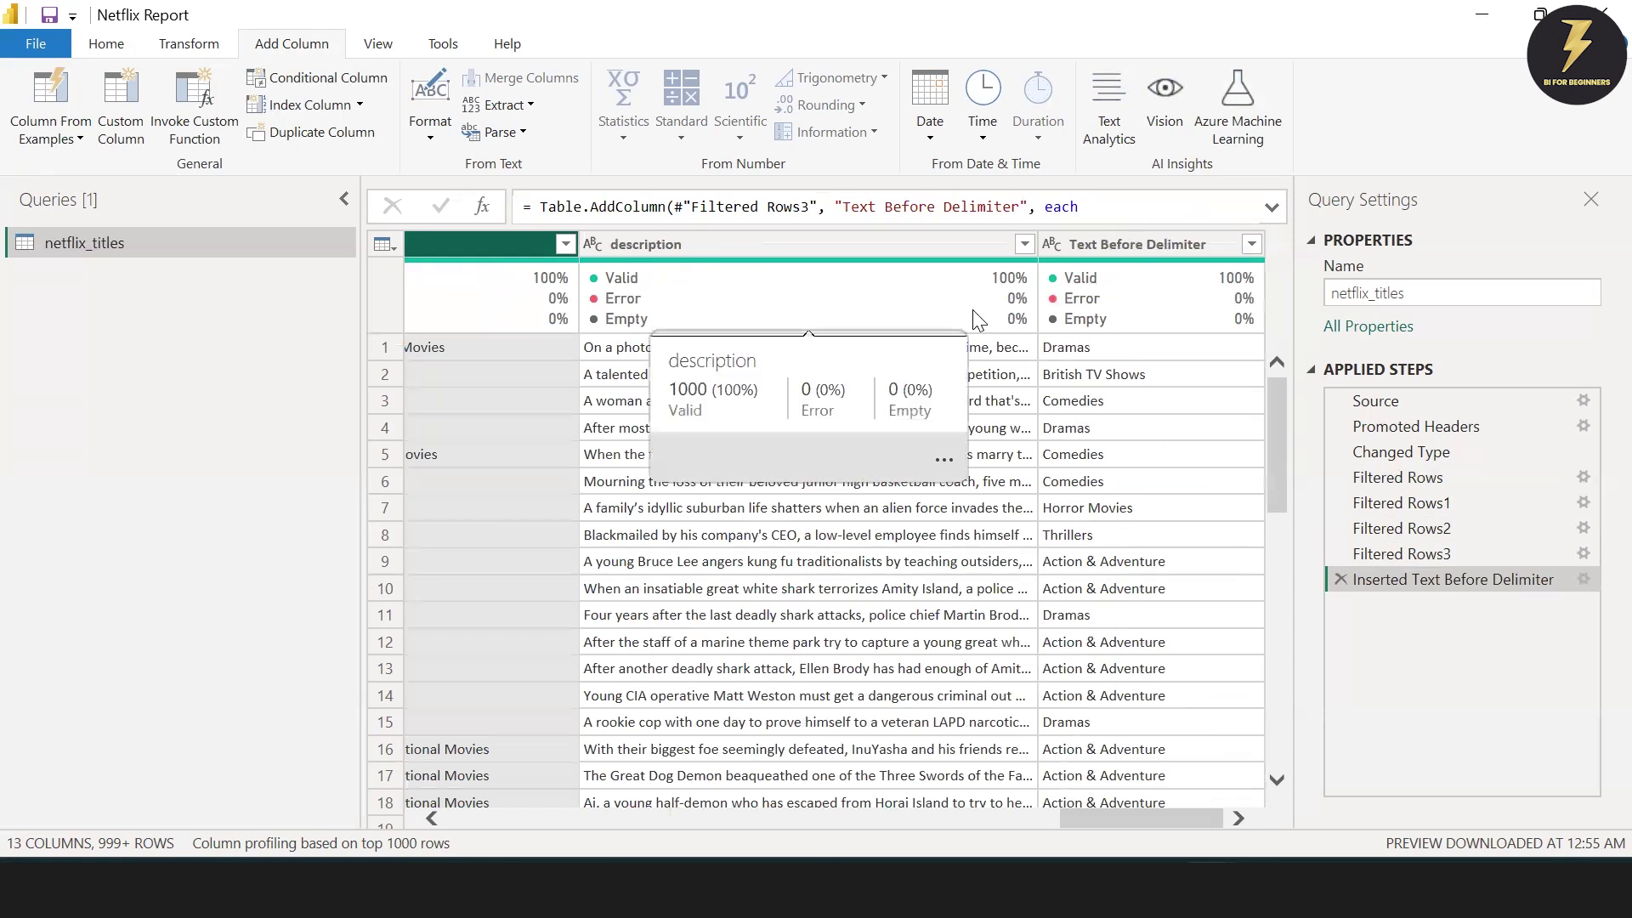
double_click(1109, 243)
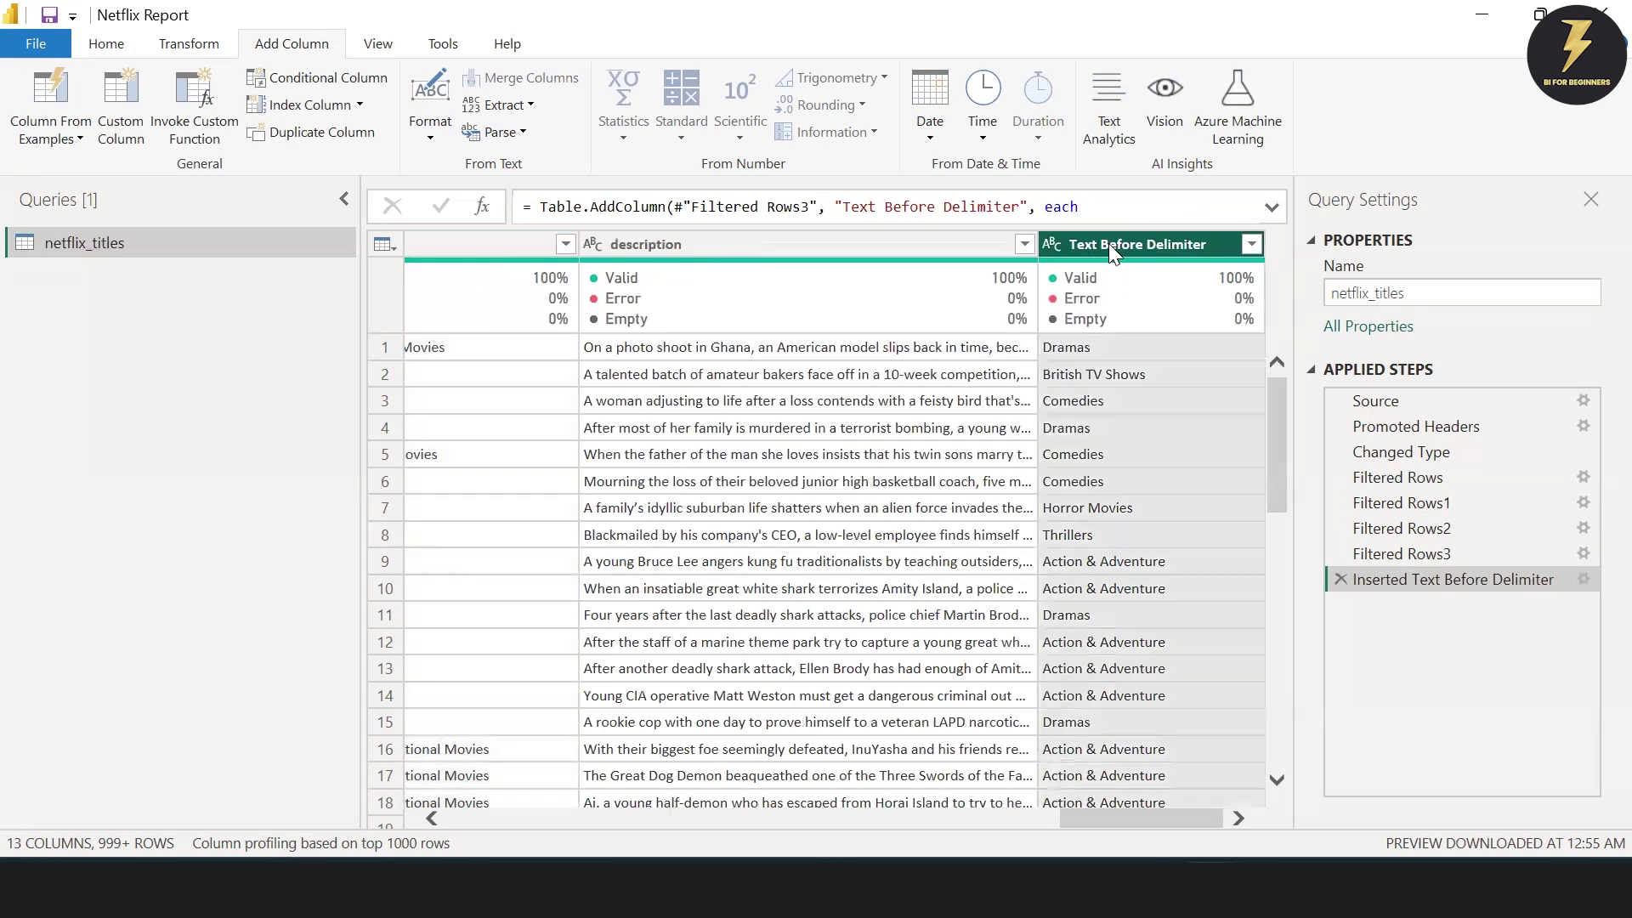
type("Genre")
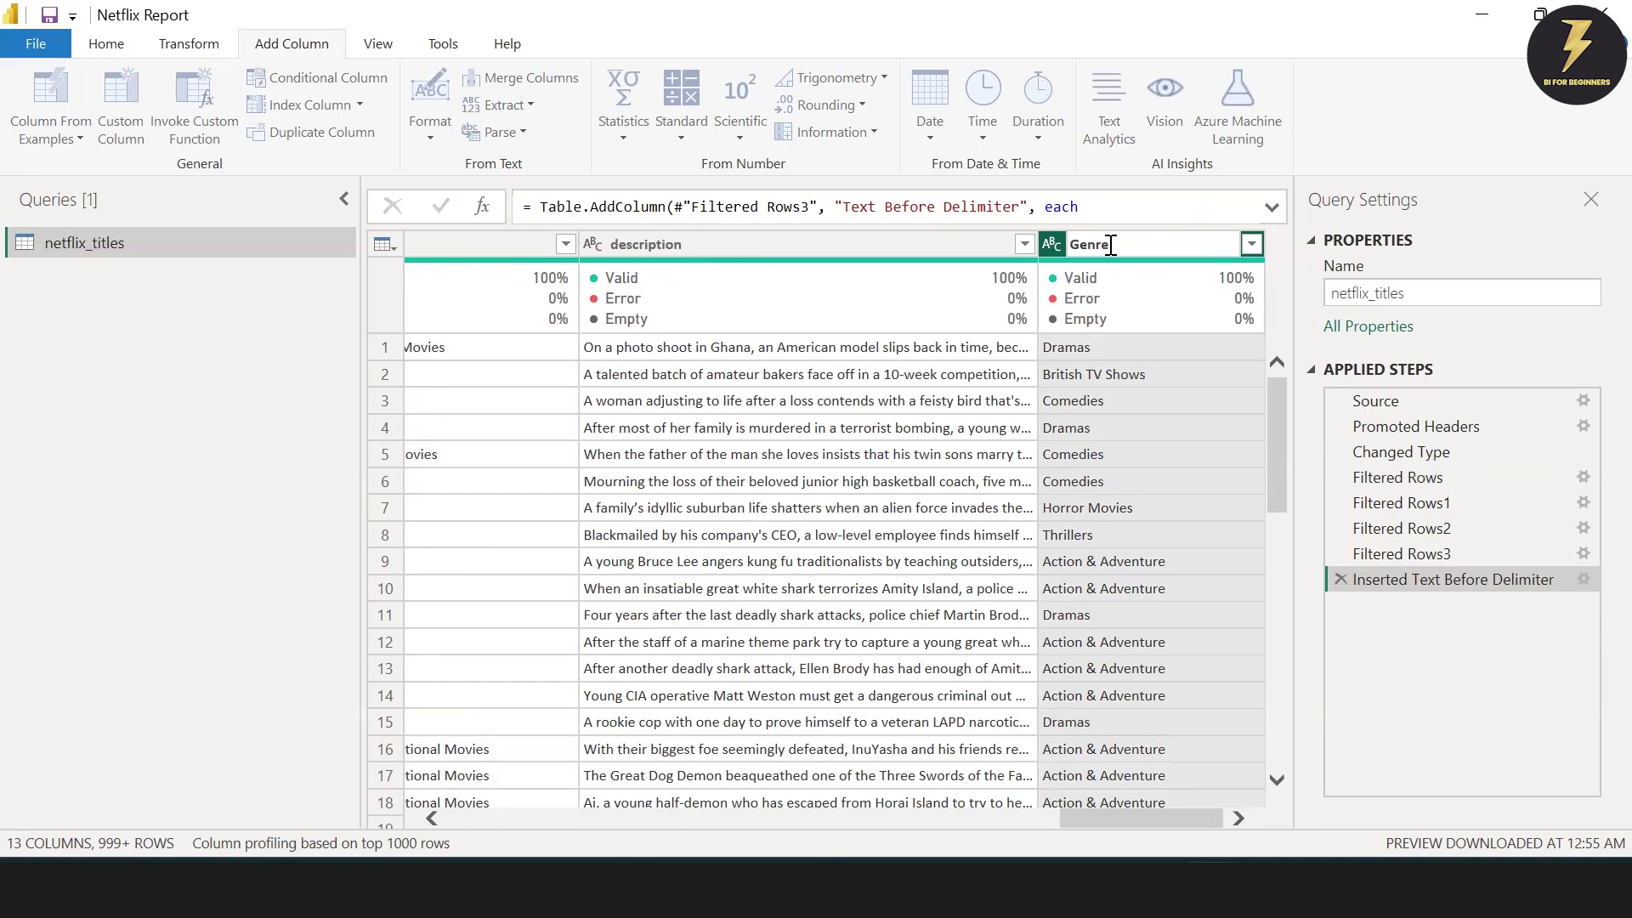
key("Return")
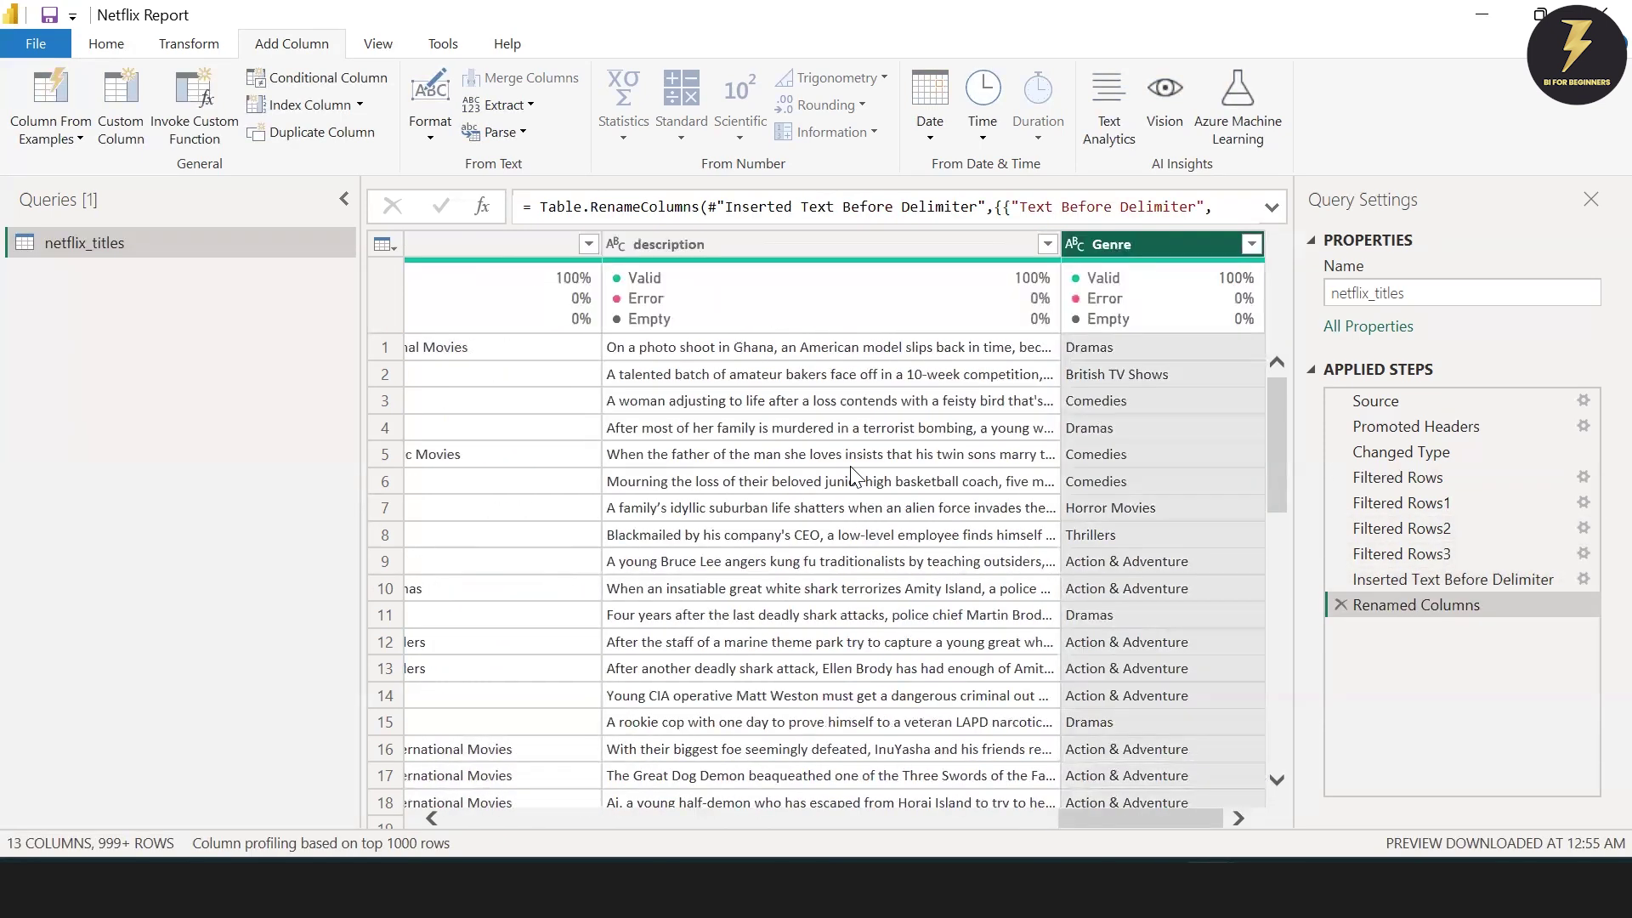
- Close the query editor, apply the pending query changes to the report, and check the refreshed visuals on the Drillthrough Page
scroll(854, 476, "left", 5)
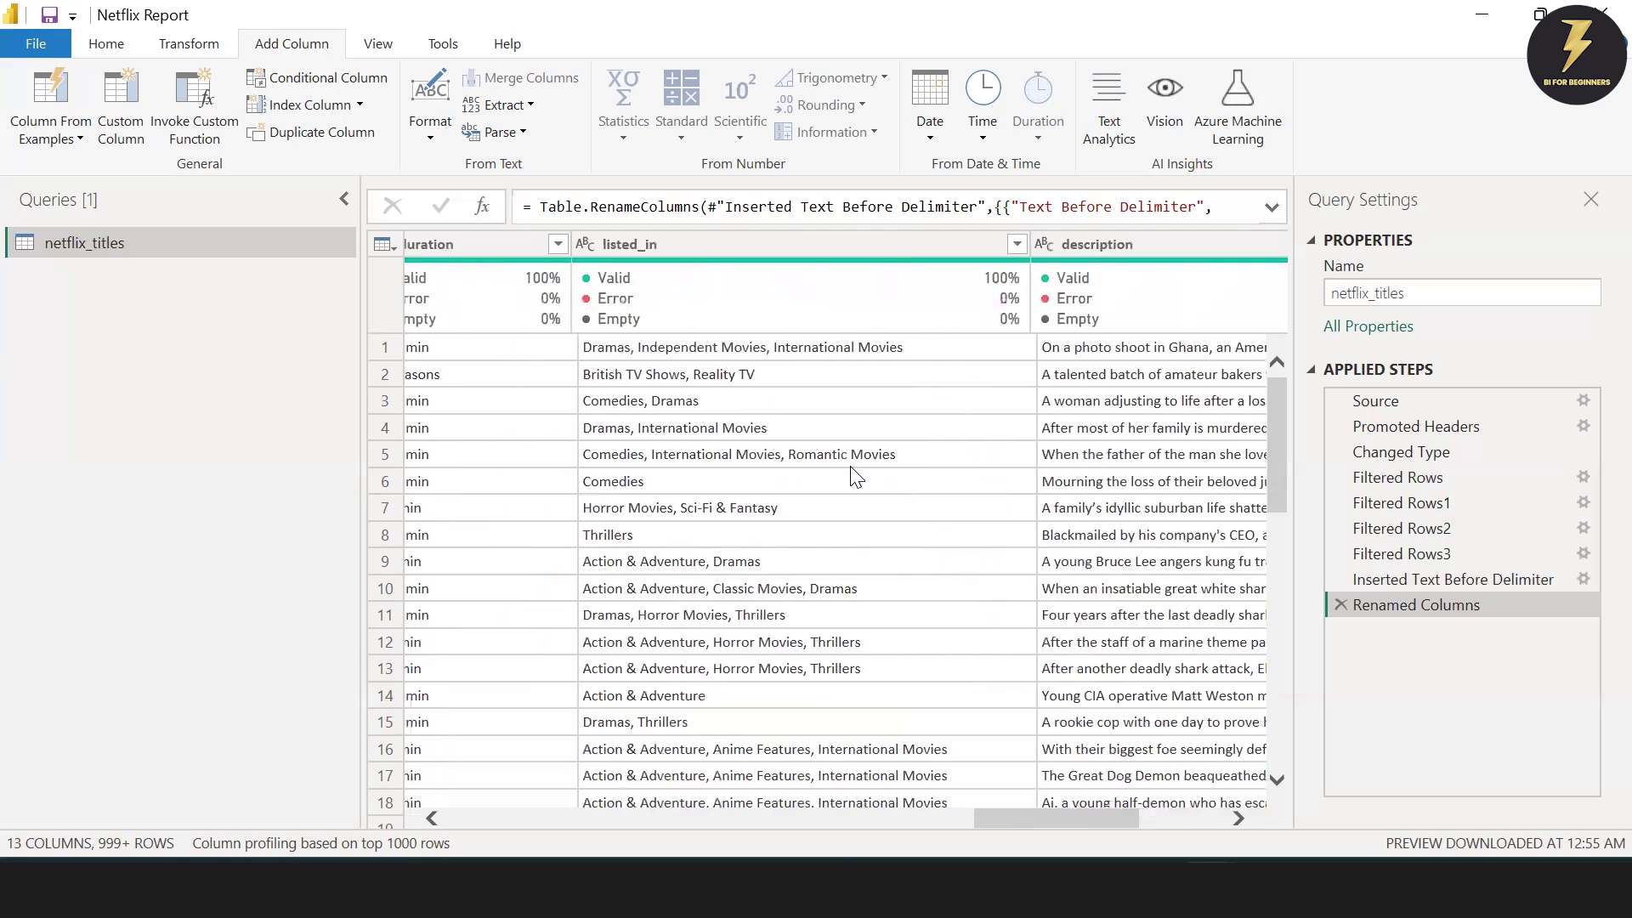
scroll(854, 476, "left", 6)
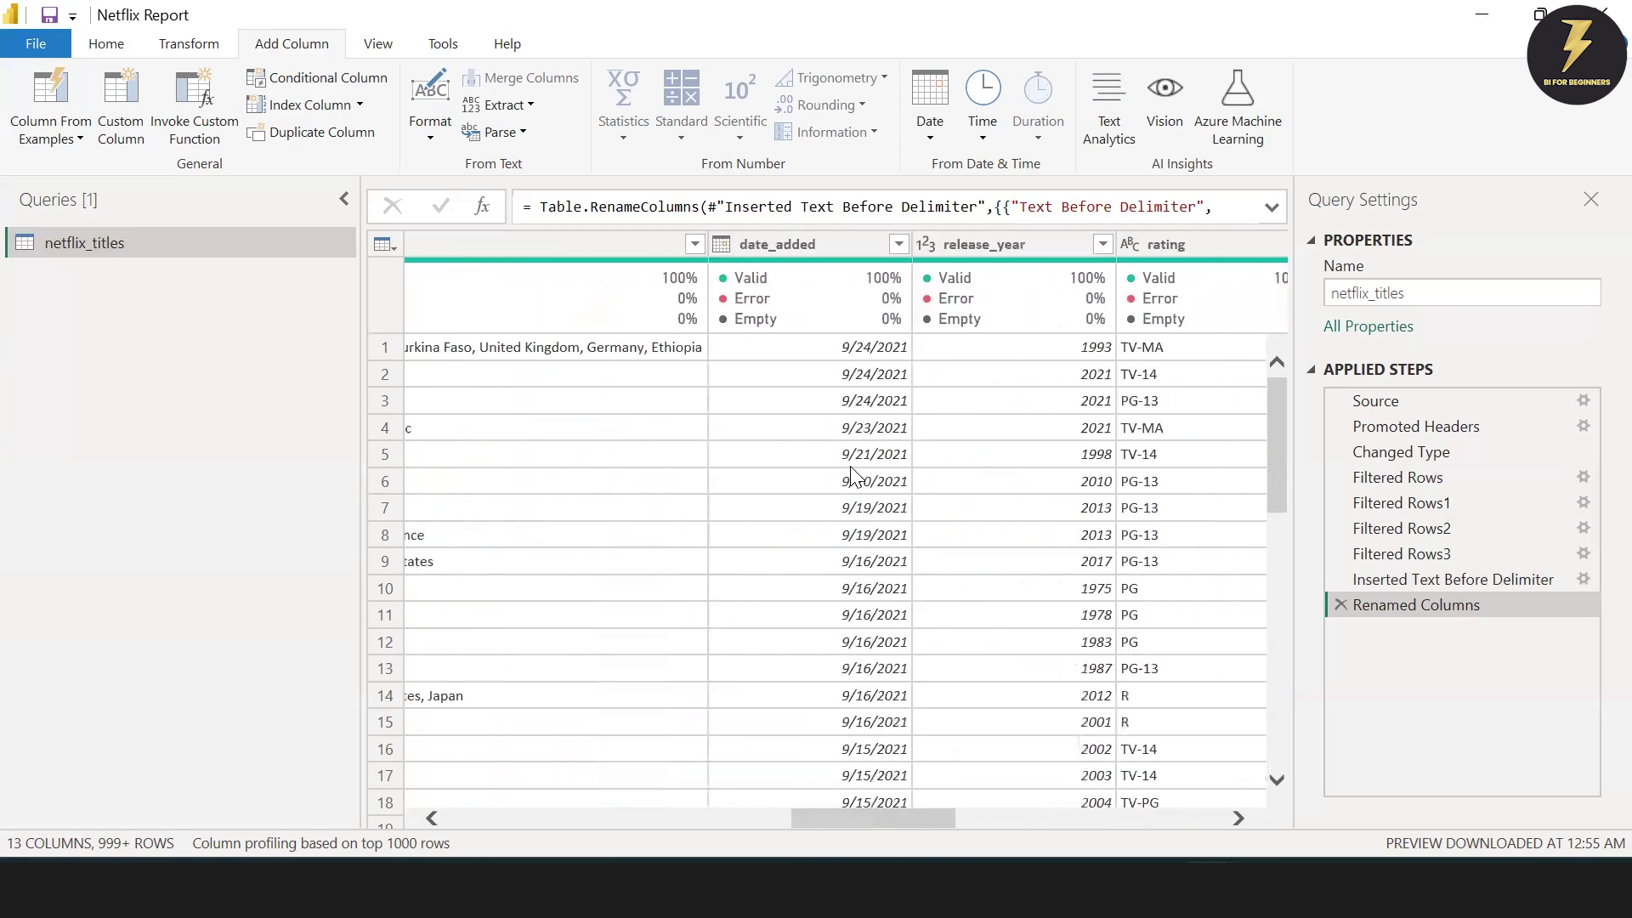
scroll(854, 476, "left", 6)
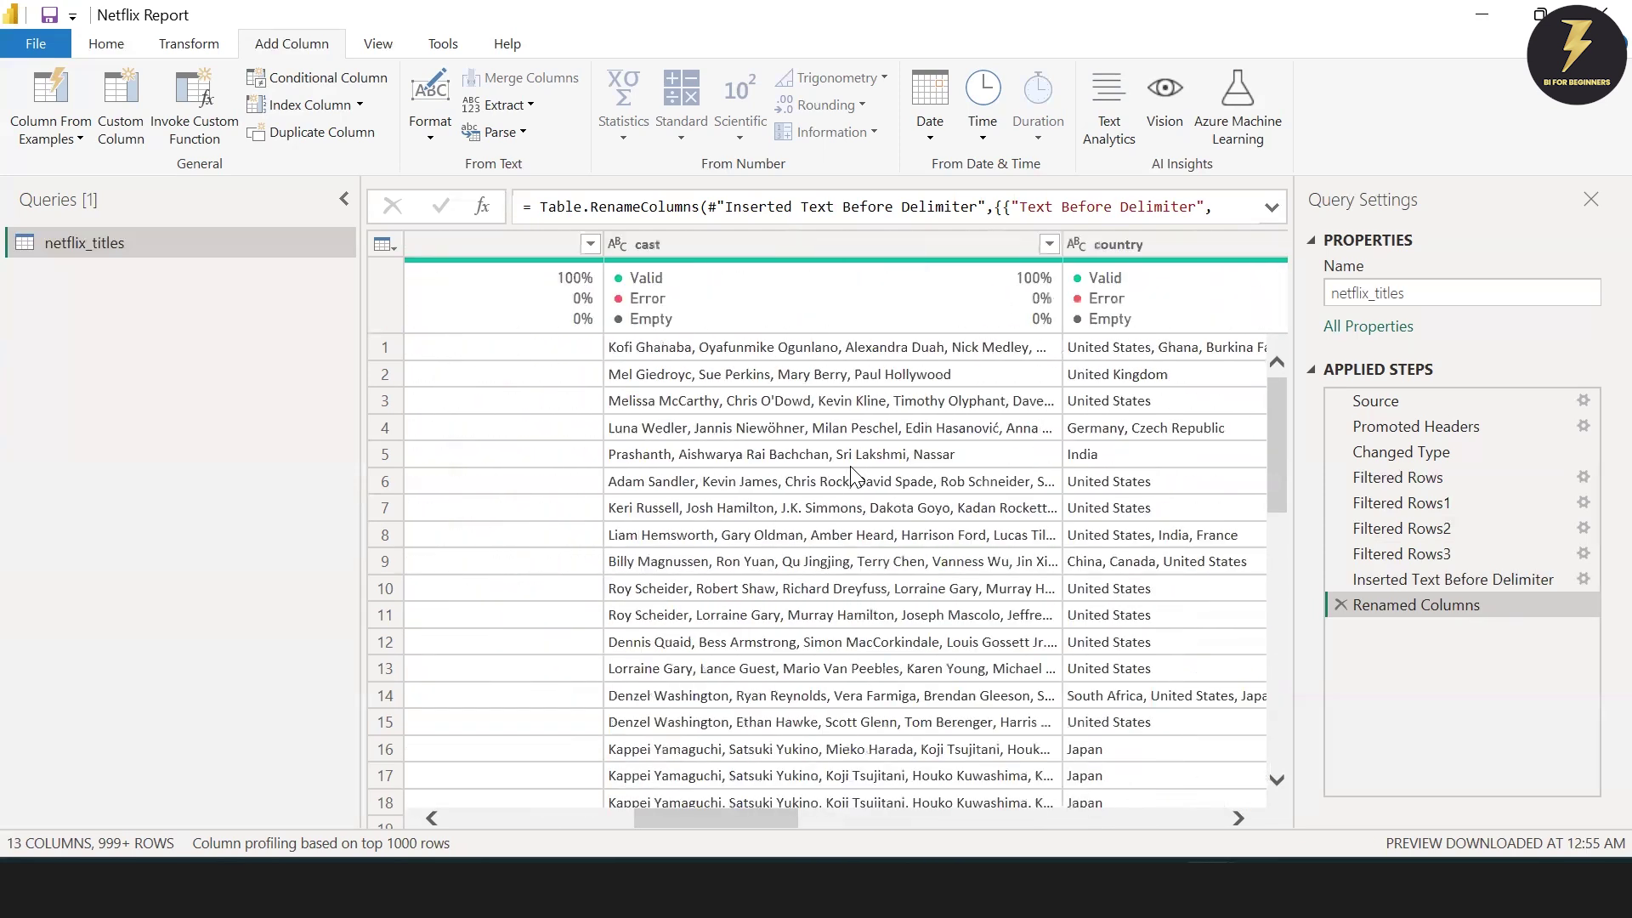
scroll(854, 476, "left", 3)
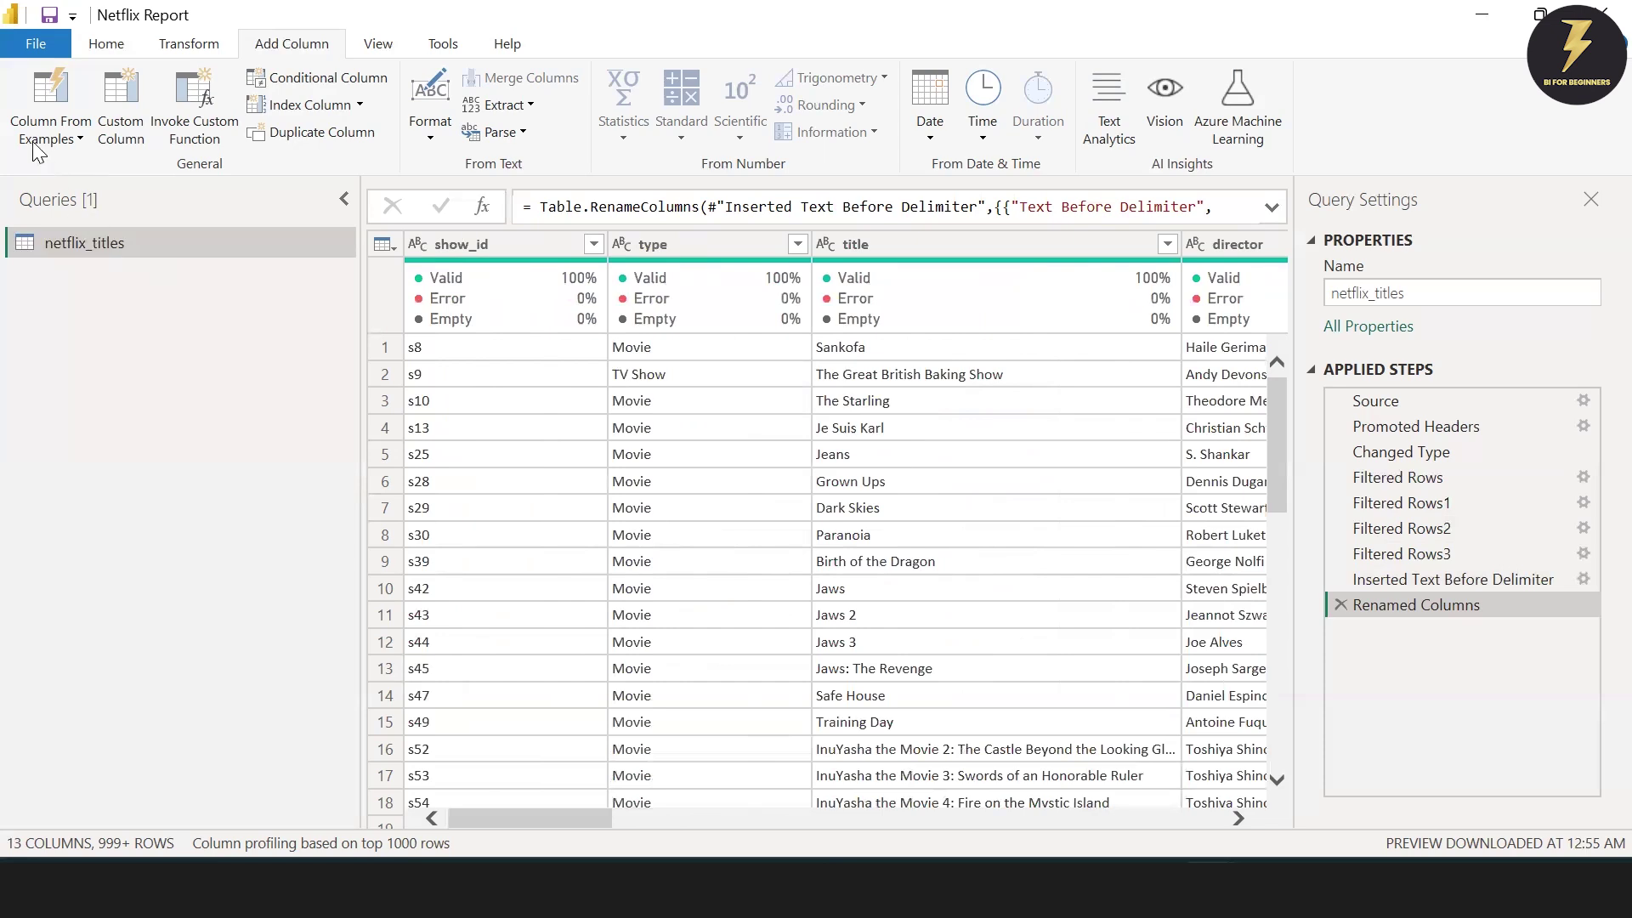
left_click(107, 43)
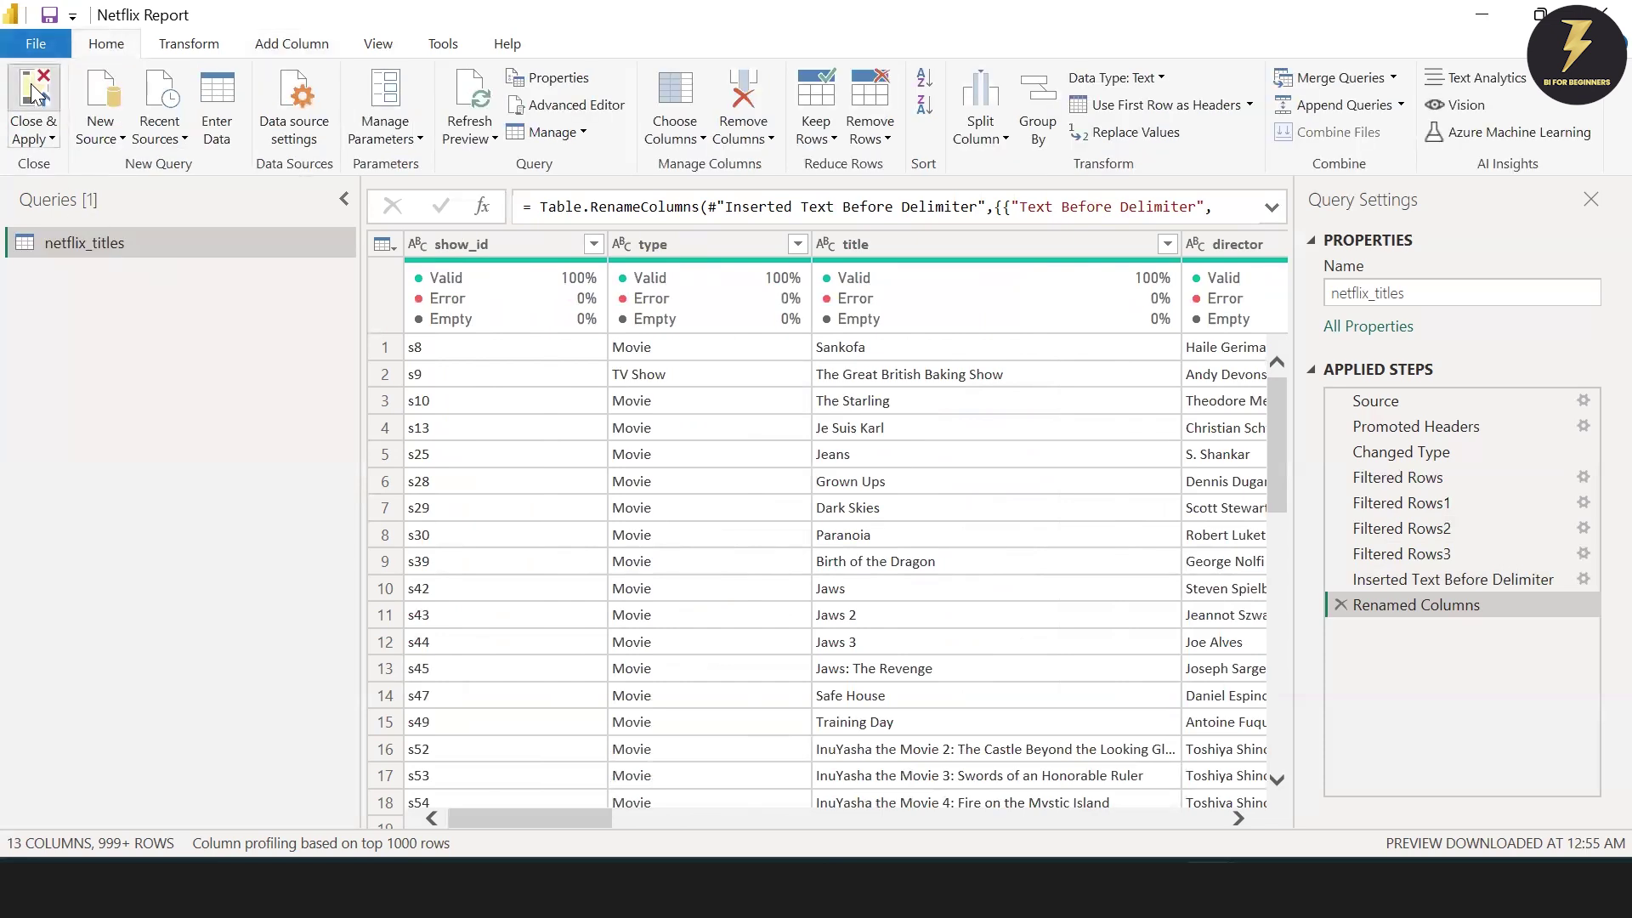
left_click(34, 94)
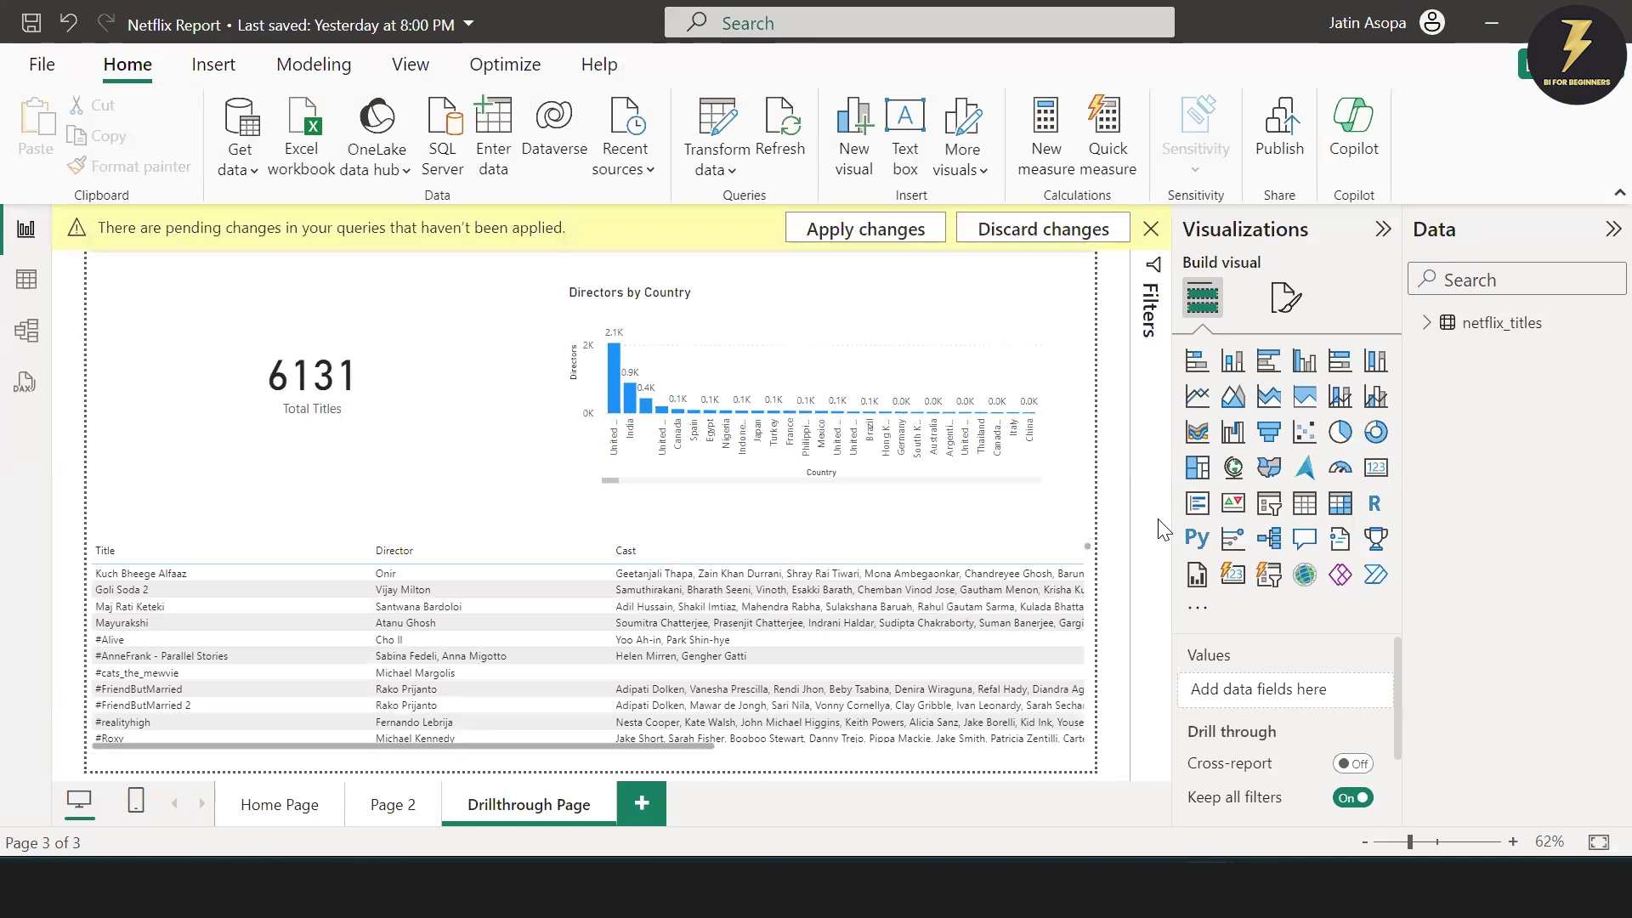
left_click(865, 229)
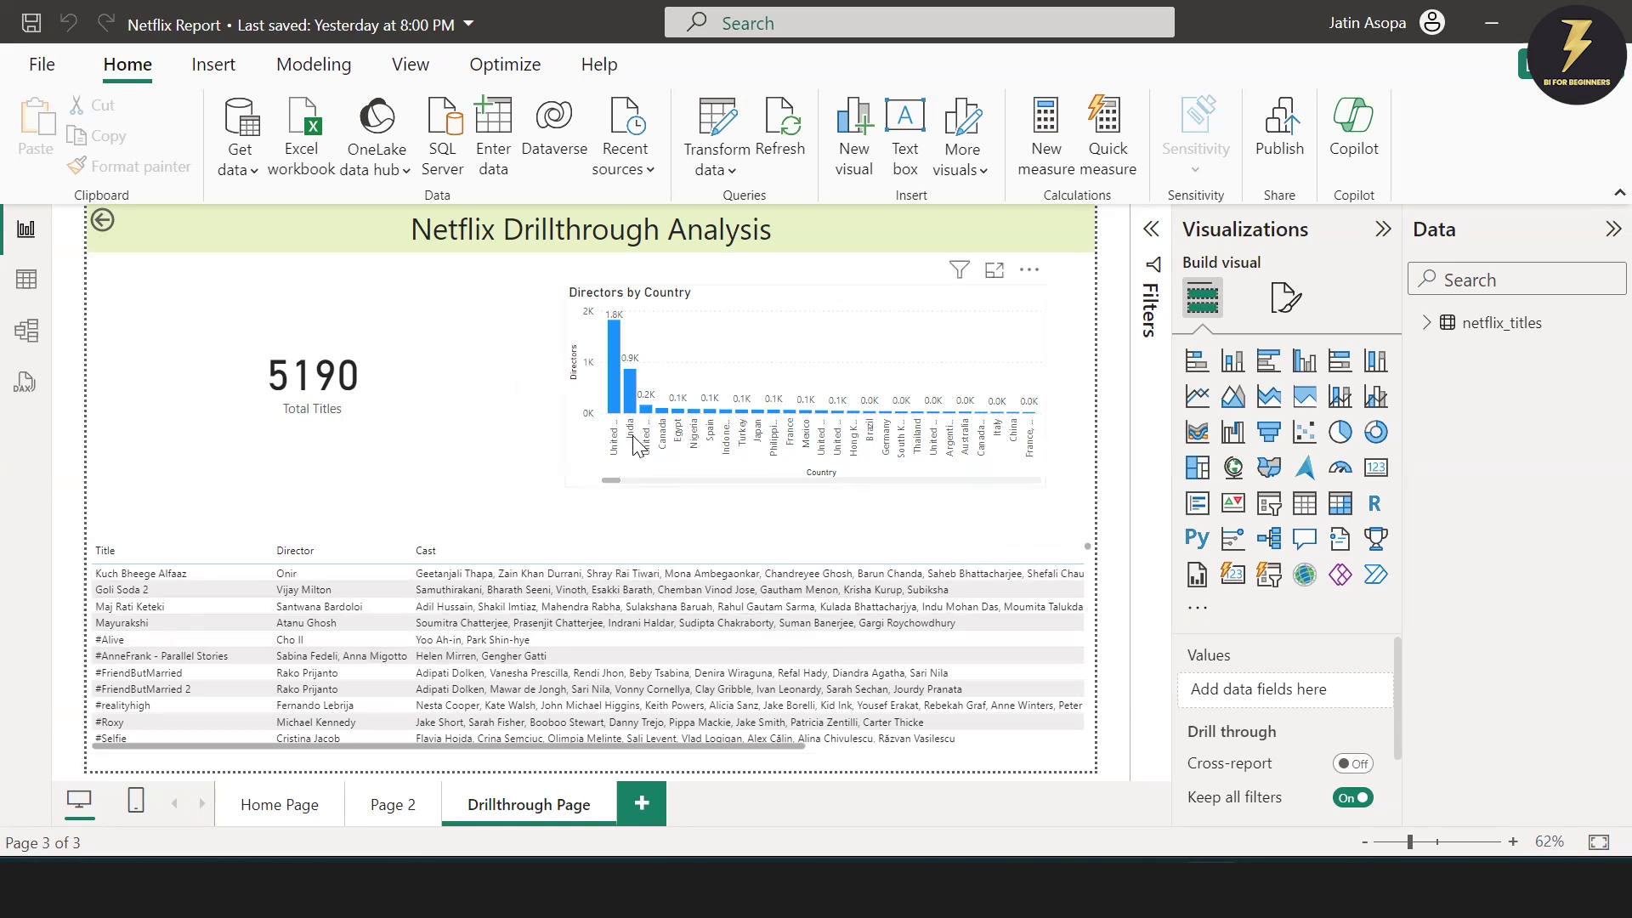
mouse_move(638, 408)
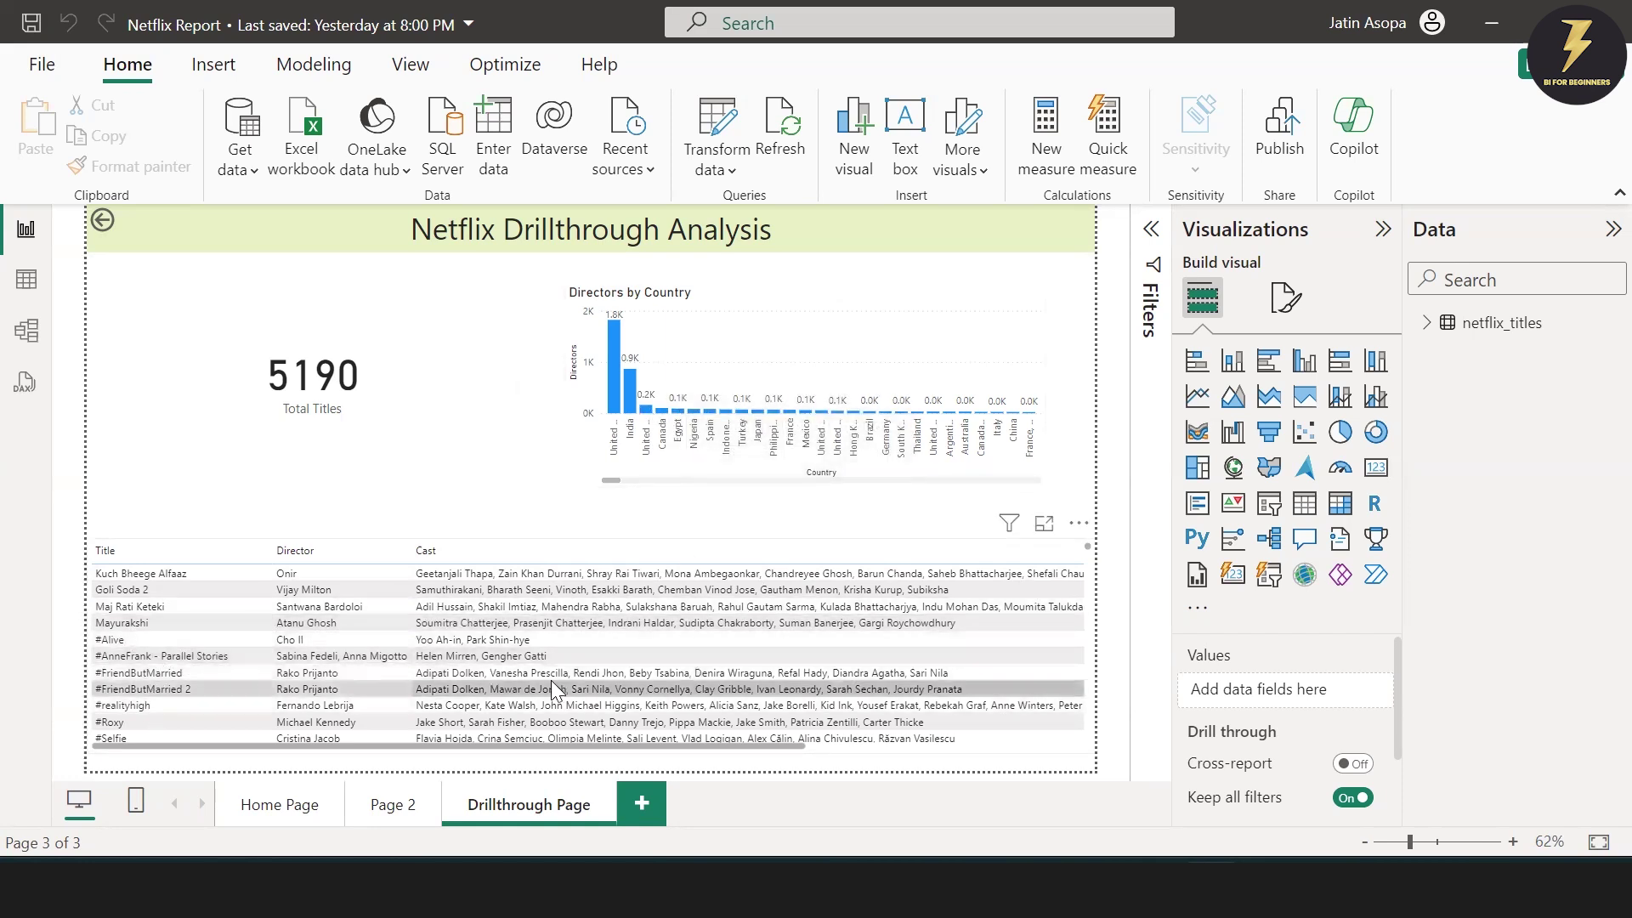
scroll(552, 684, "right", 10)
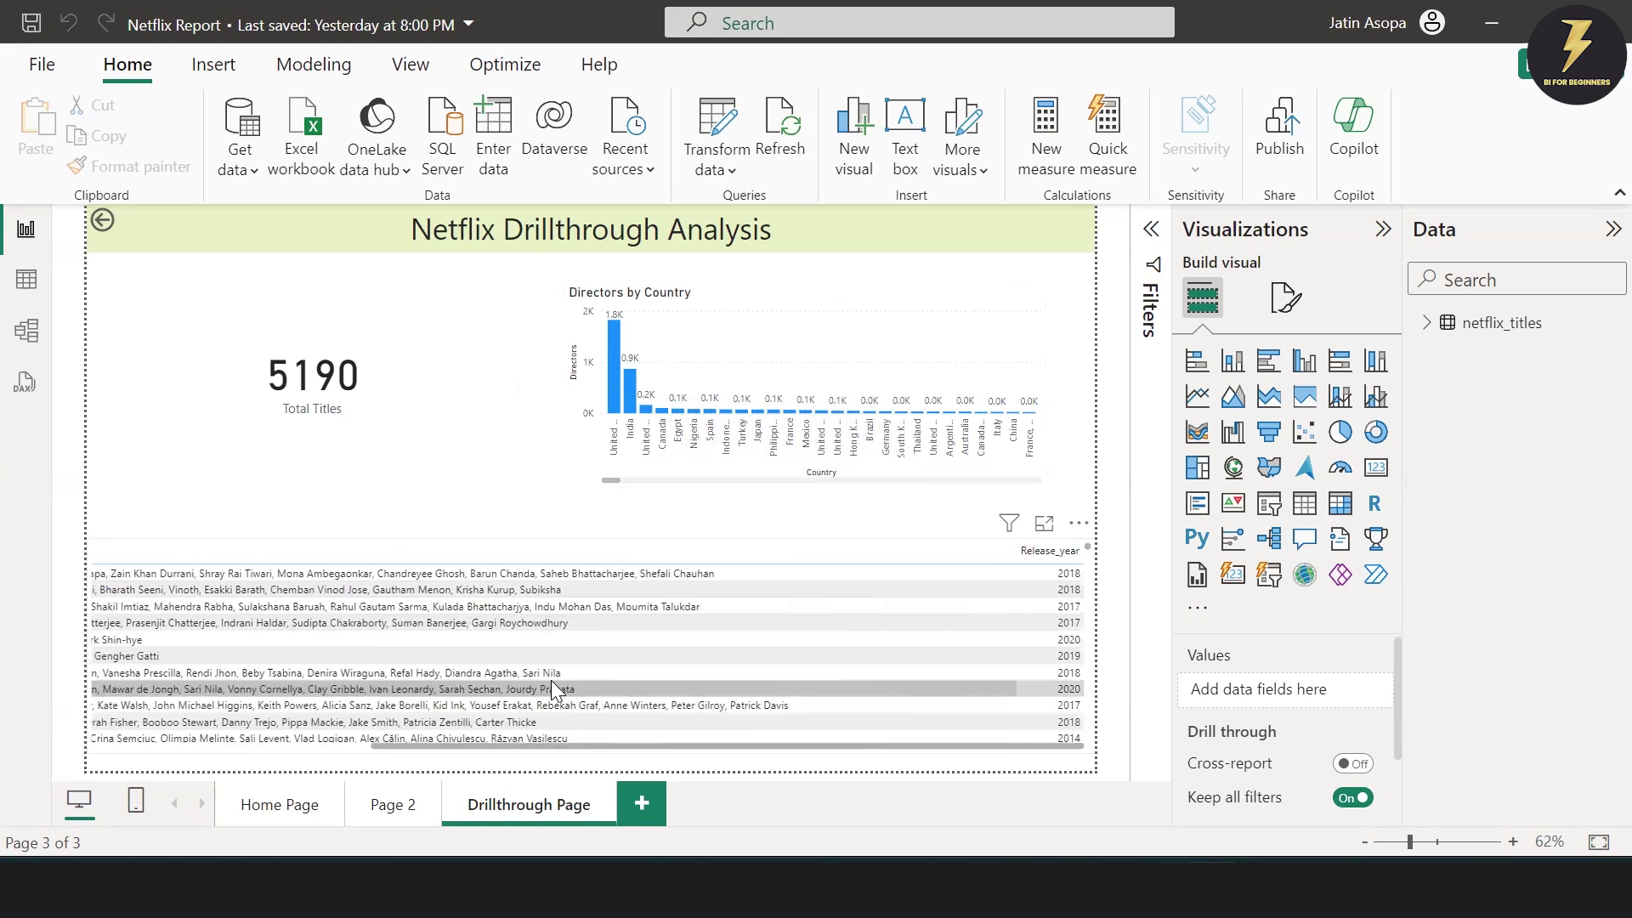
scroll(551, 680, "left", 10)
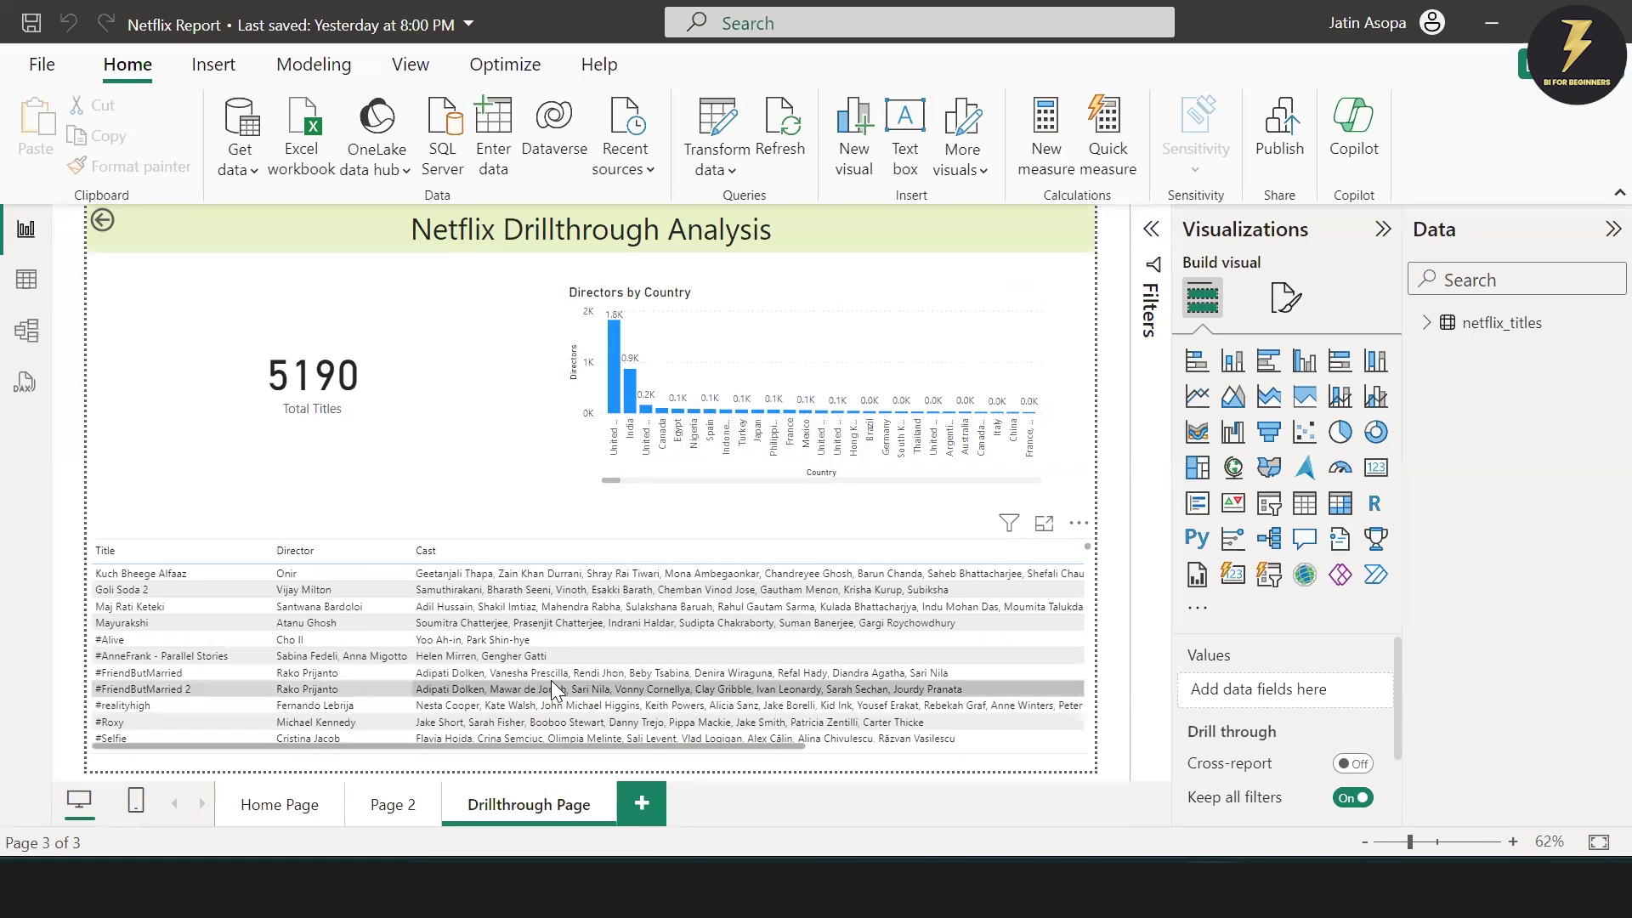
- Clear the selections in the Rating and Release_year slicers on the Home Page
left_click(282, 808)
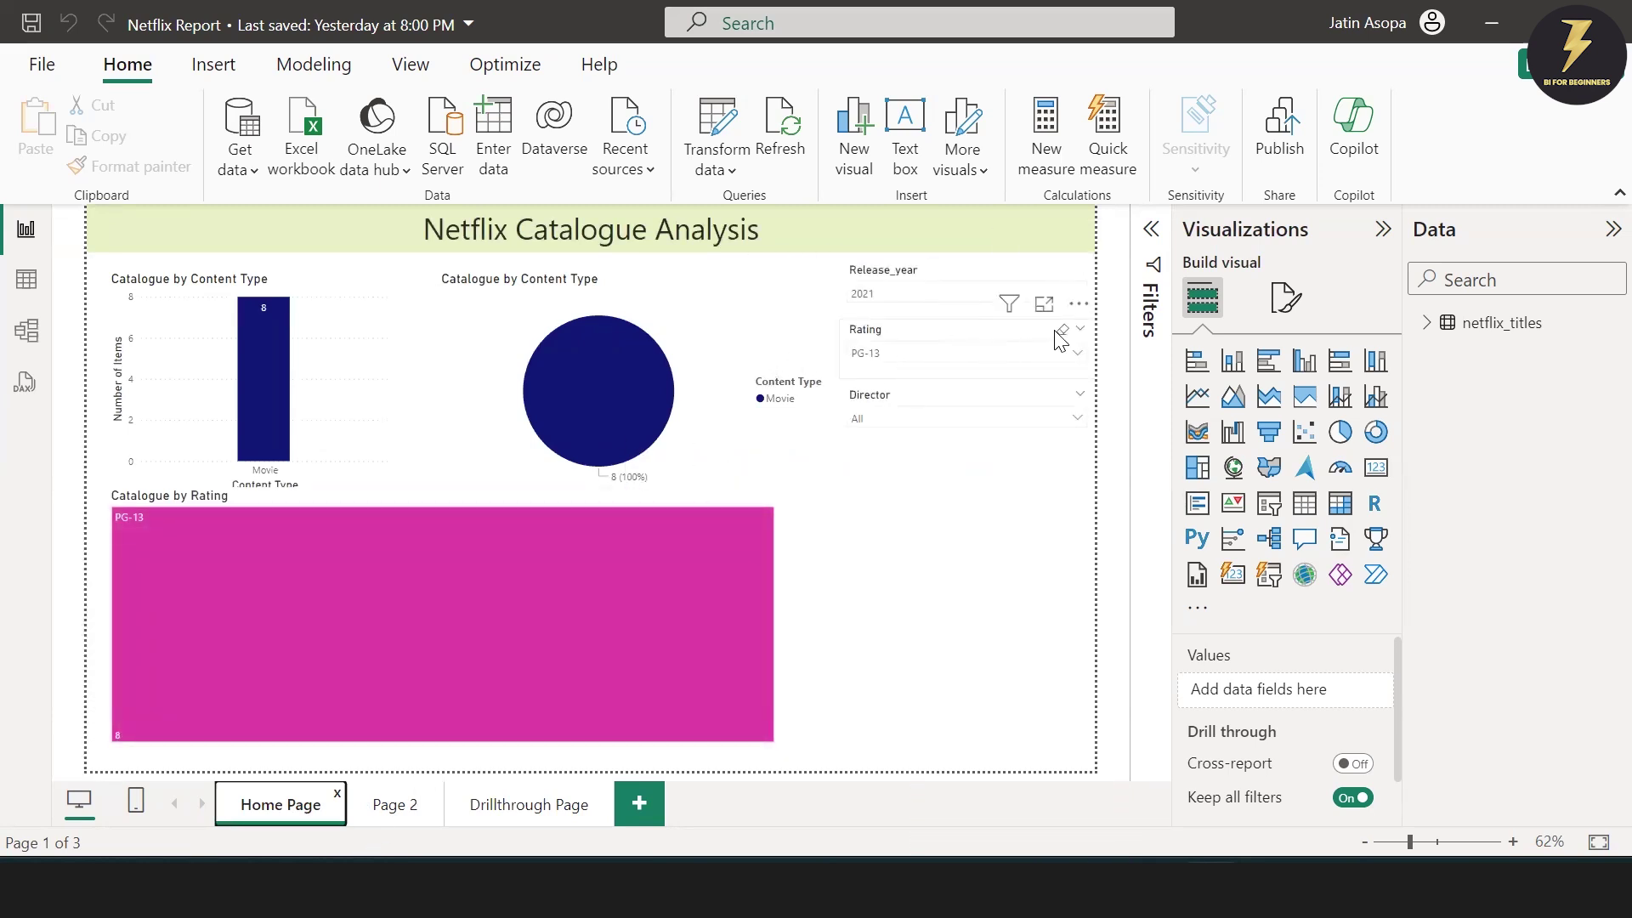
left_click(1062, 330)
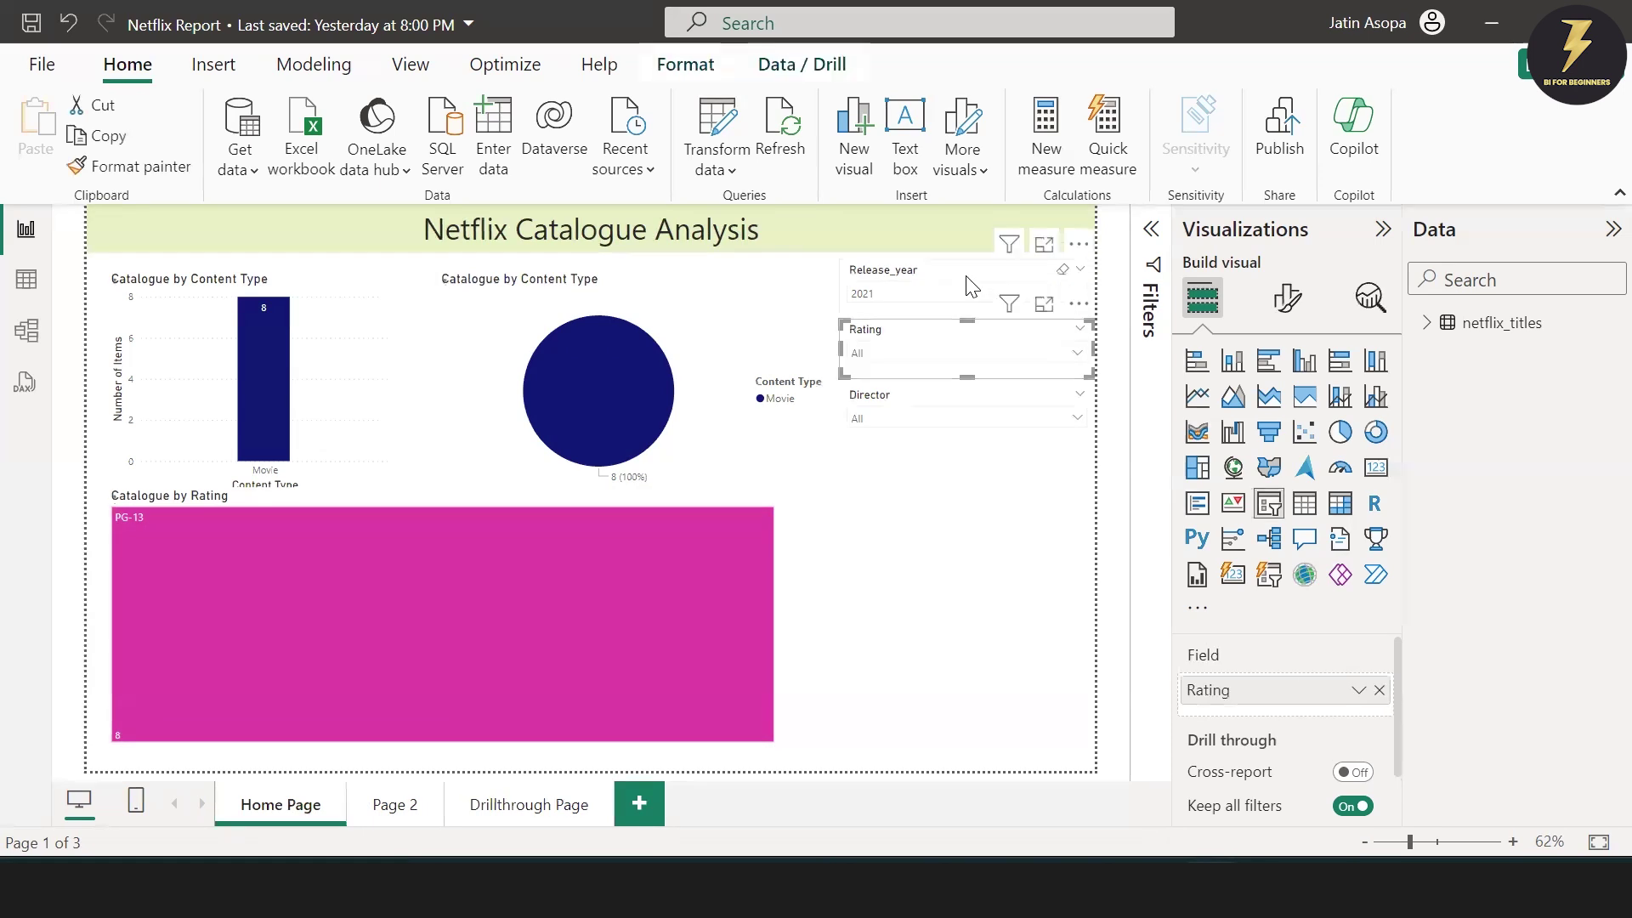
left_click(971, 285)
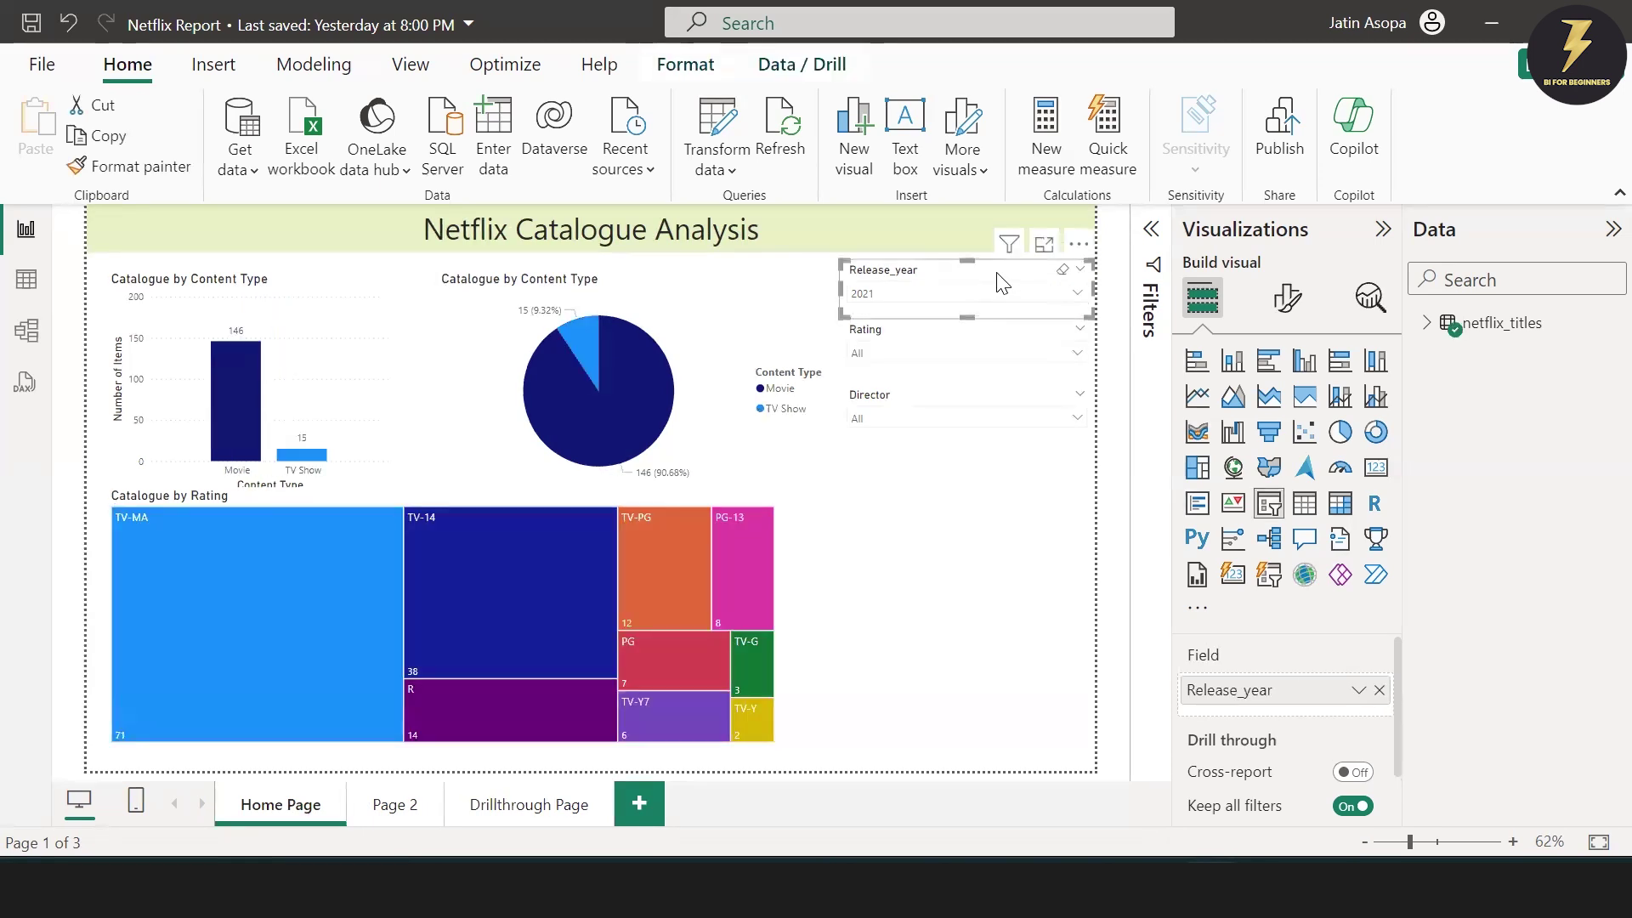
left_click(1063, 270)
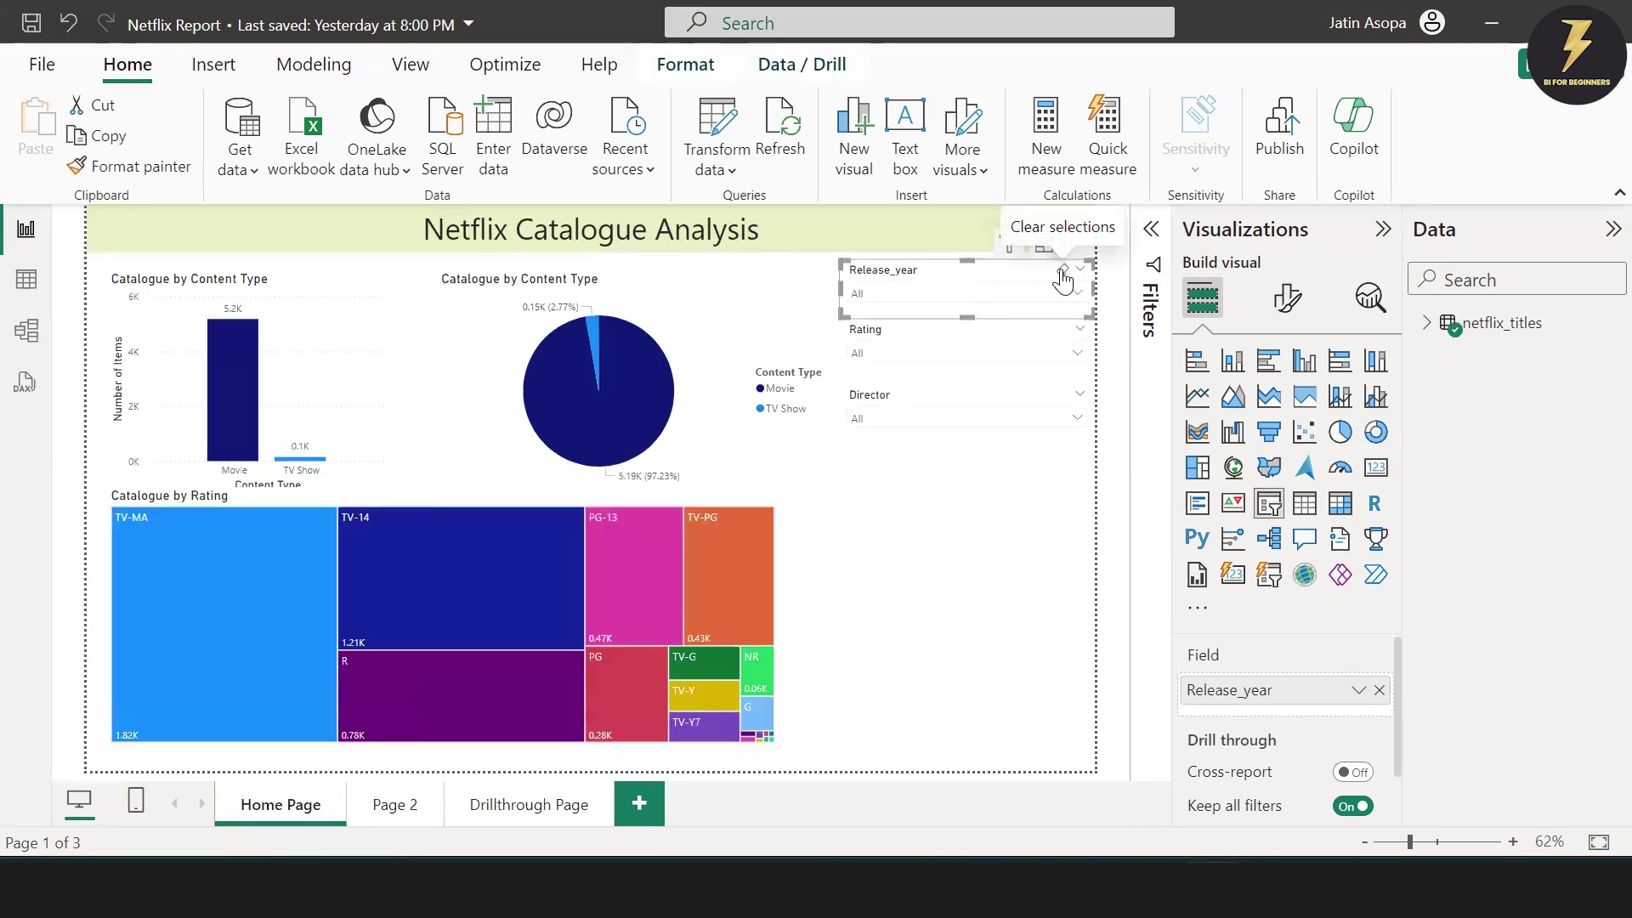
- Replace the listed_in field with the Genre field in the Content by Genre pie chart on Page 2
left_click(386, 806)
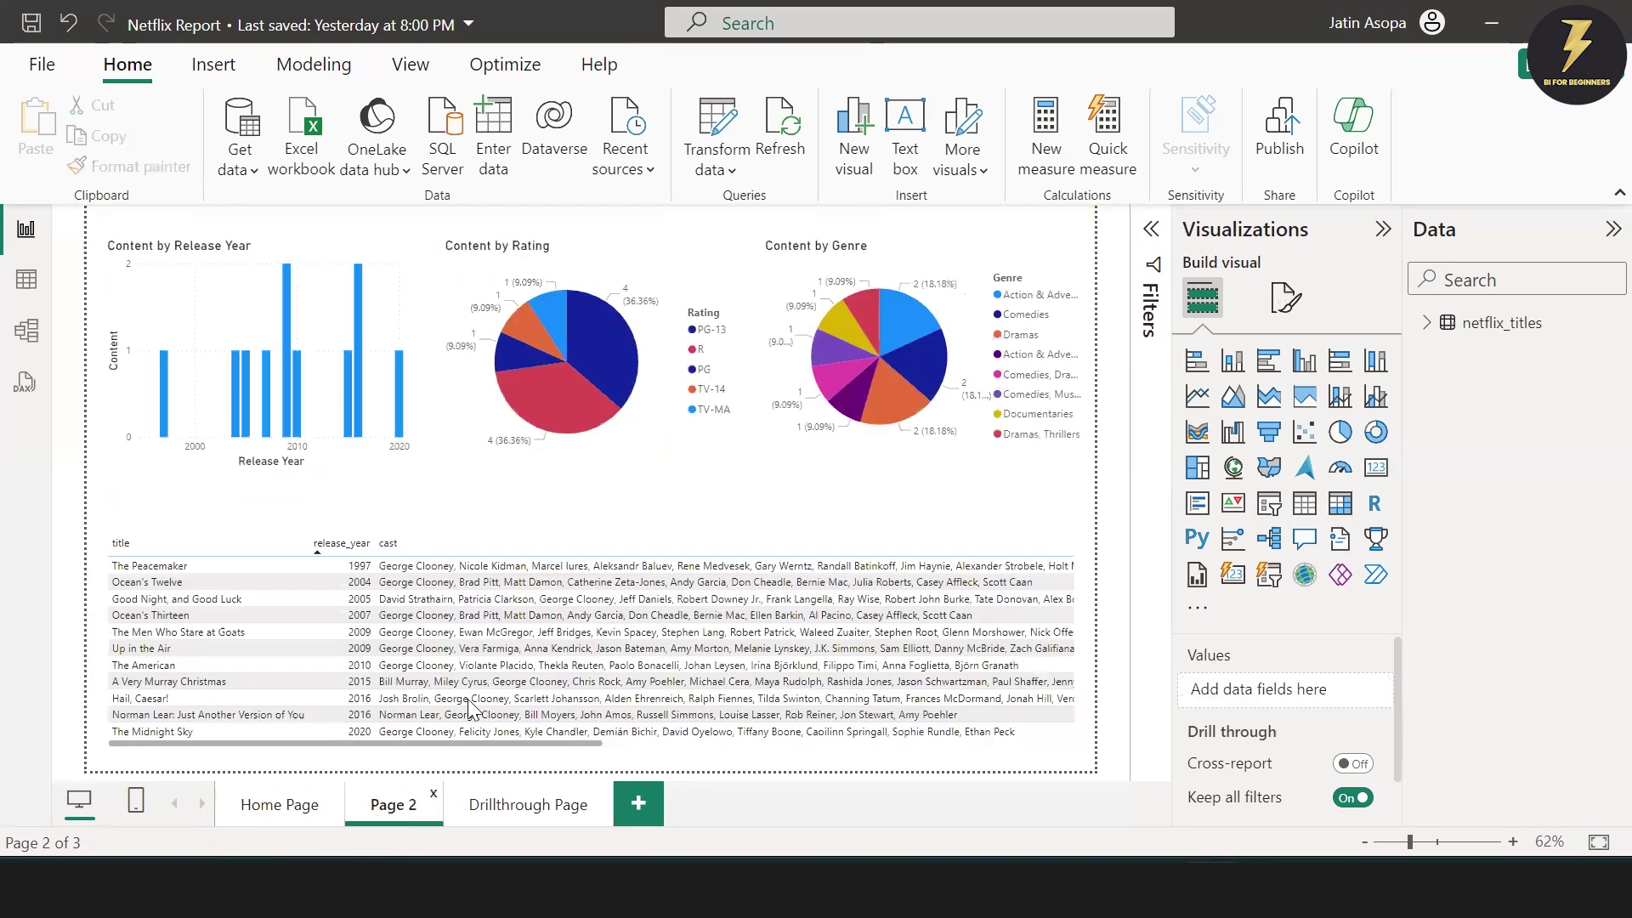
left_click(799, 280)
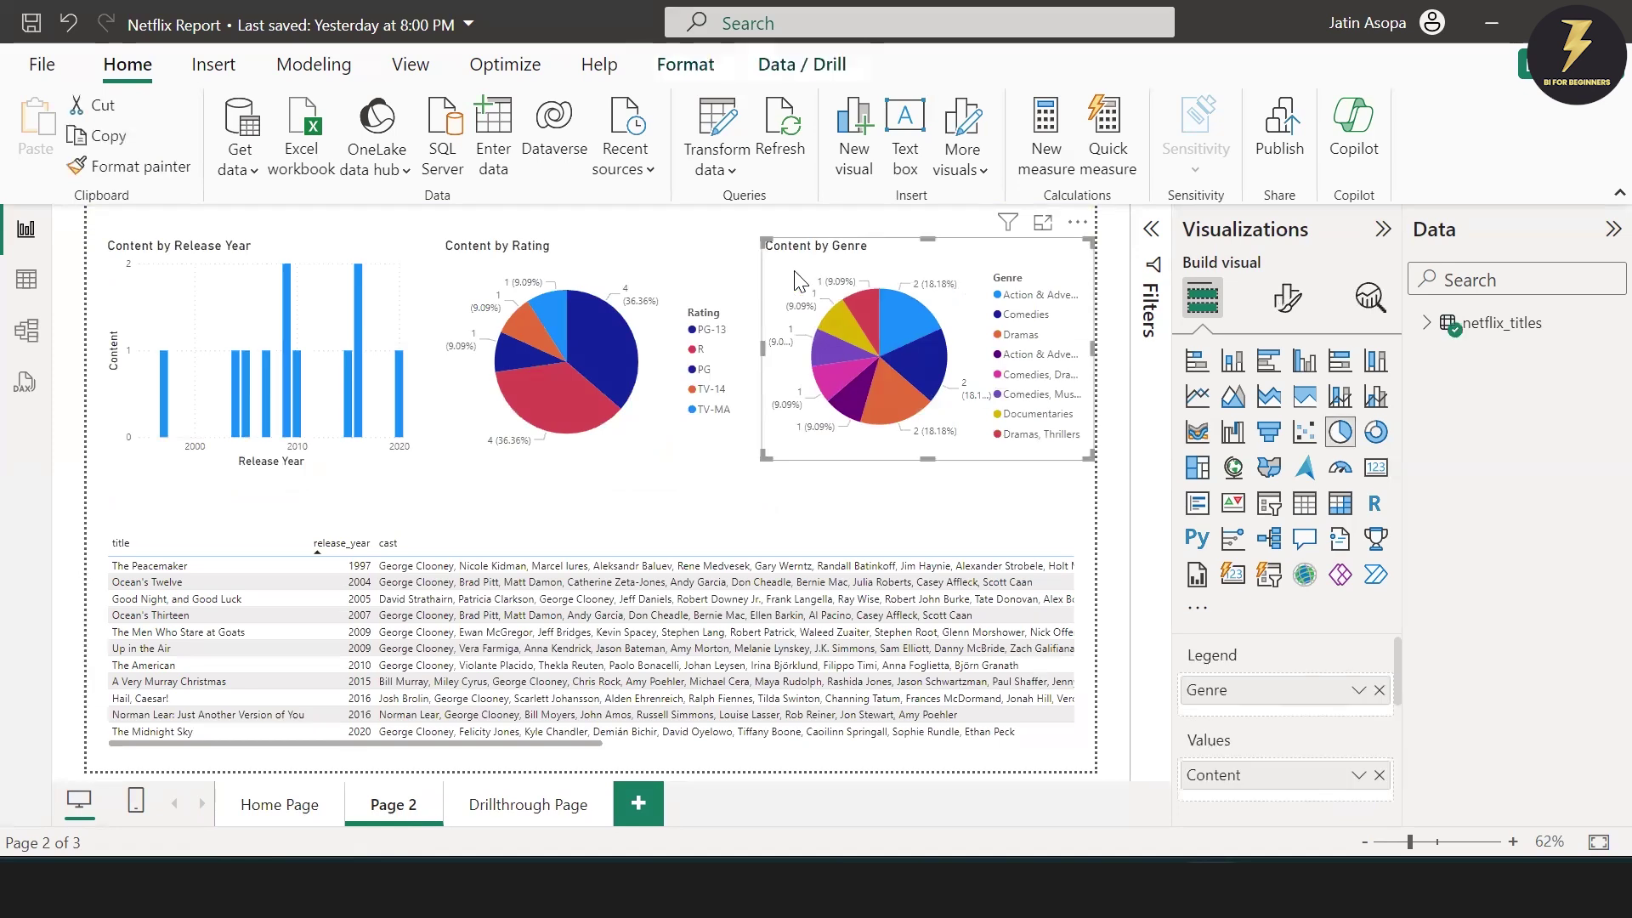
left_click(1428, 328)
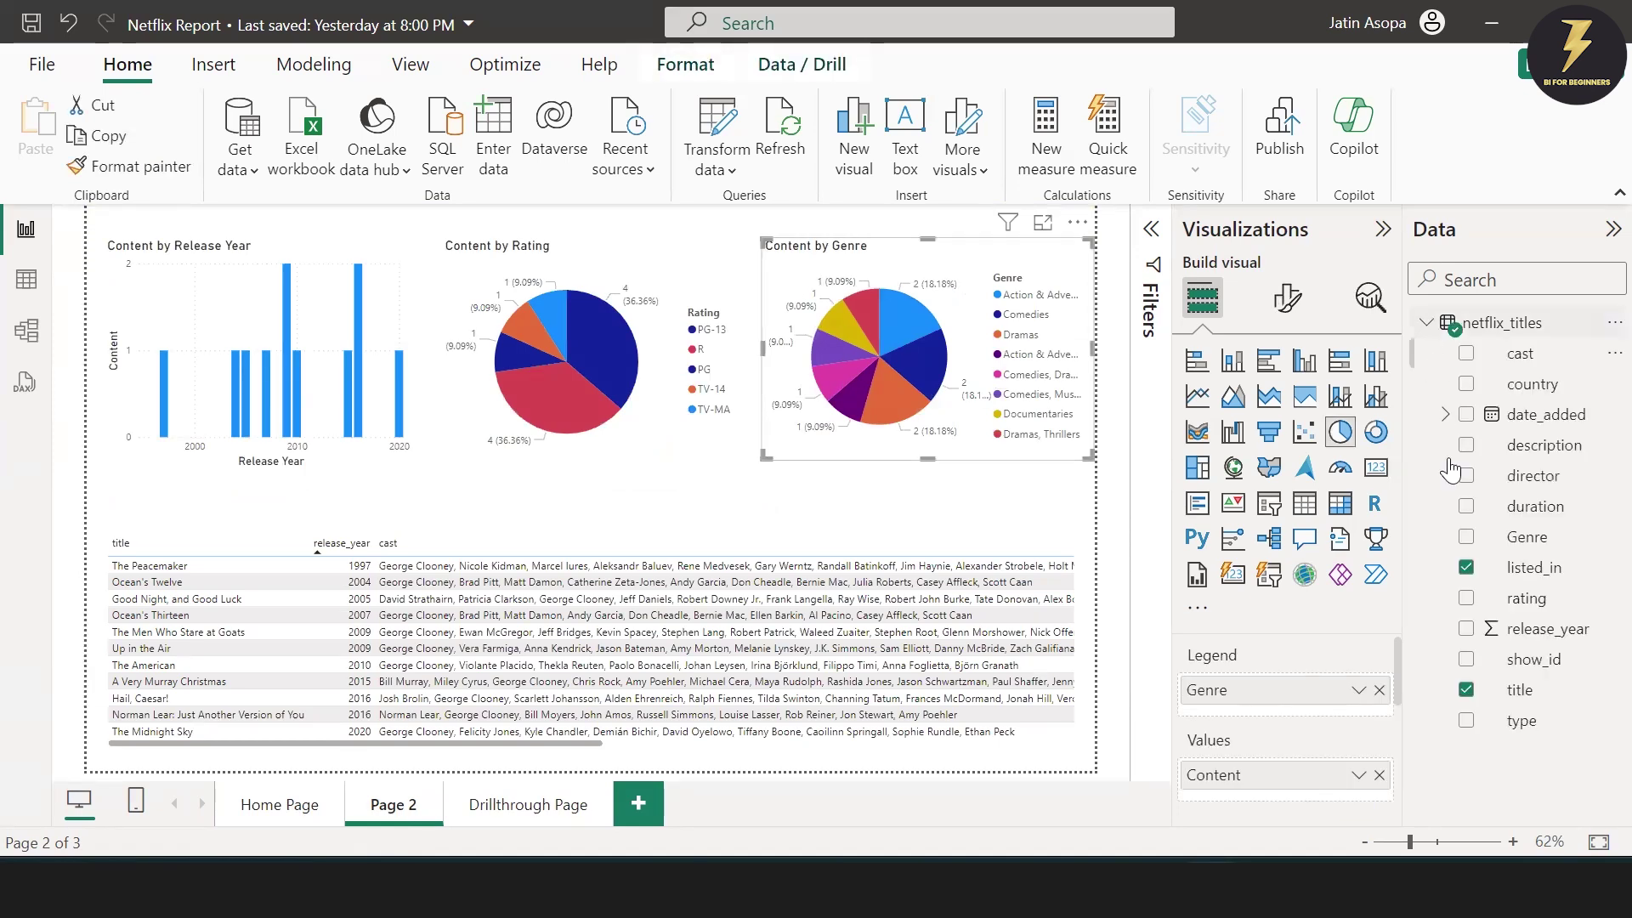
left_click(1466, 569)
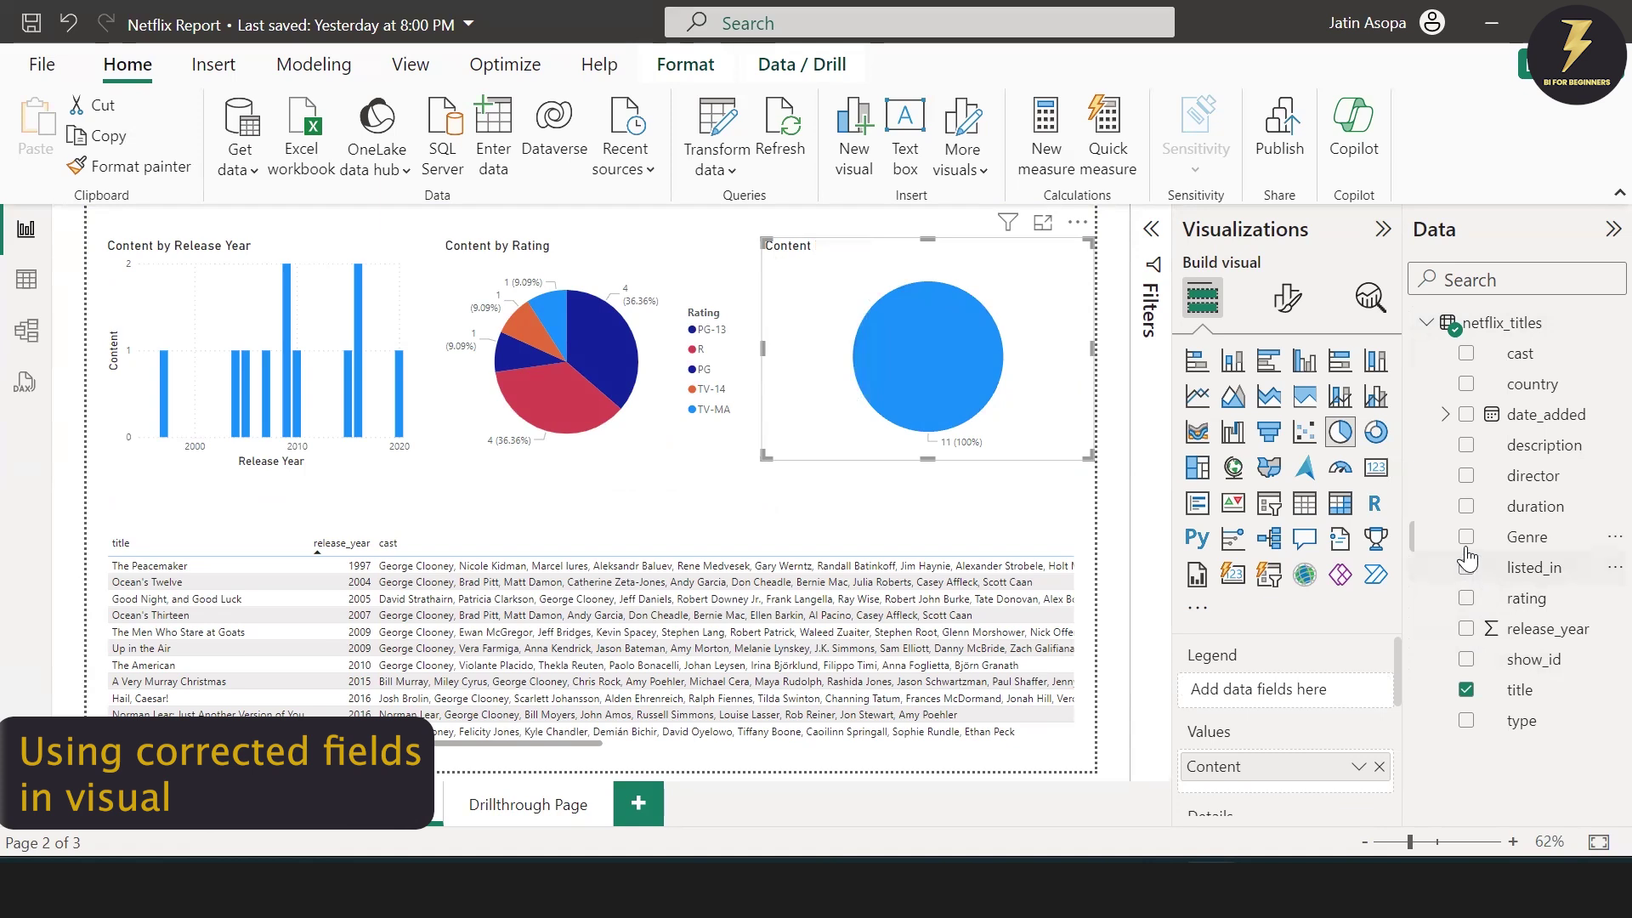
left_click(1467, 538)
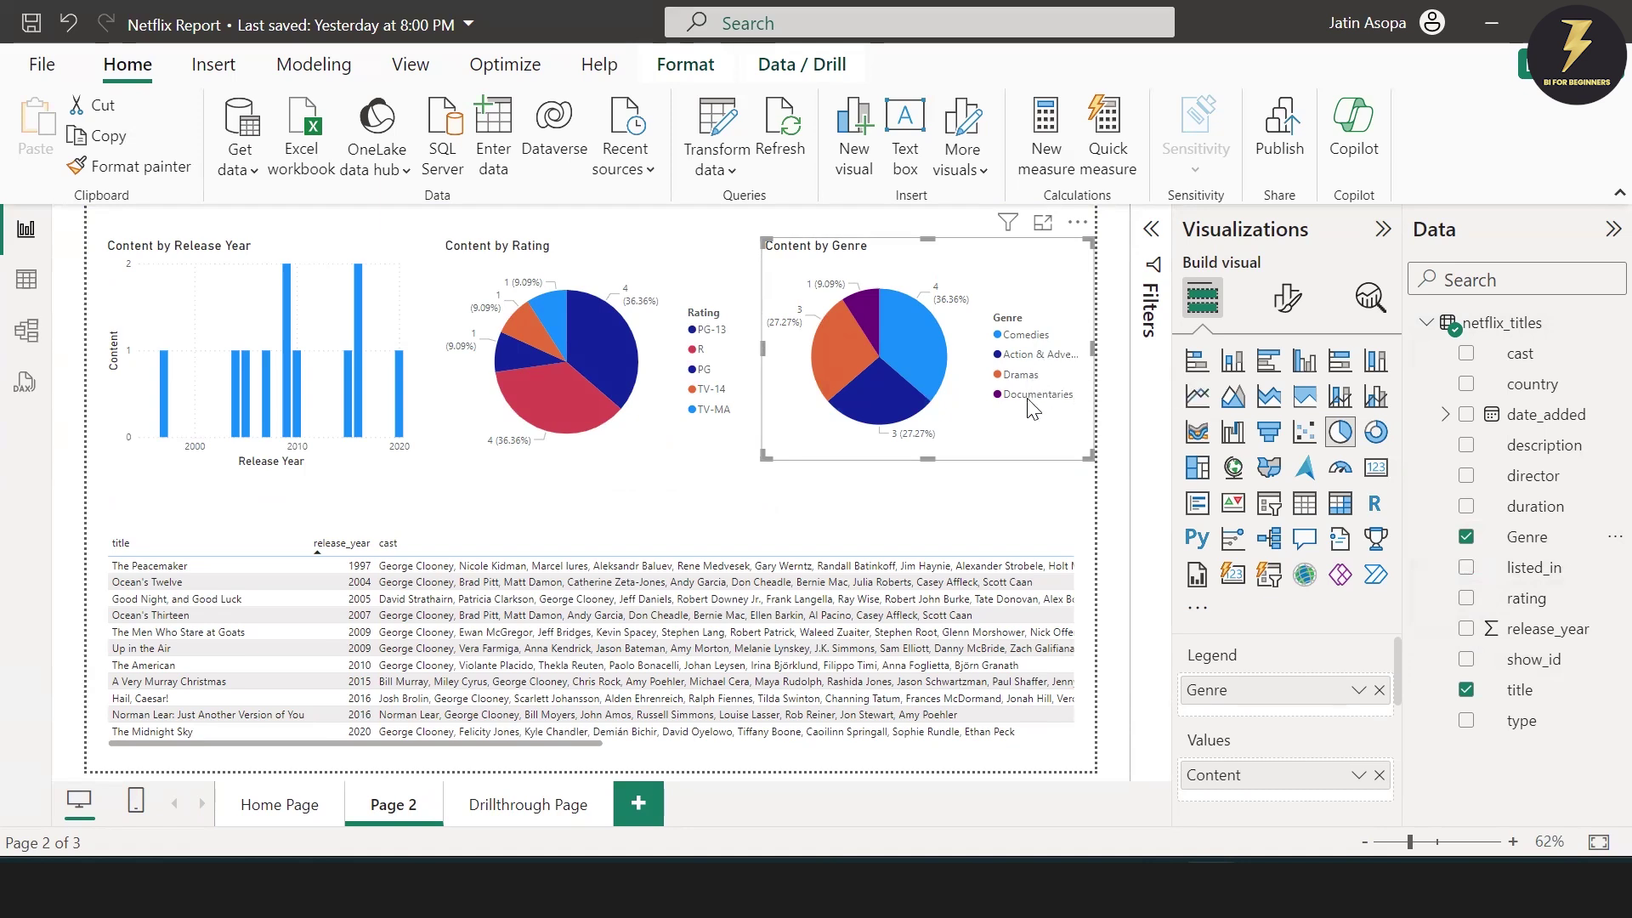
left_click(1037, 491)
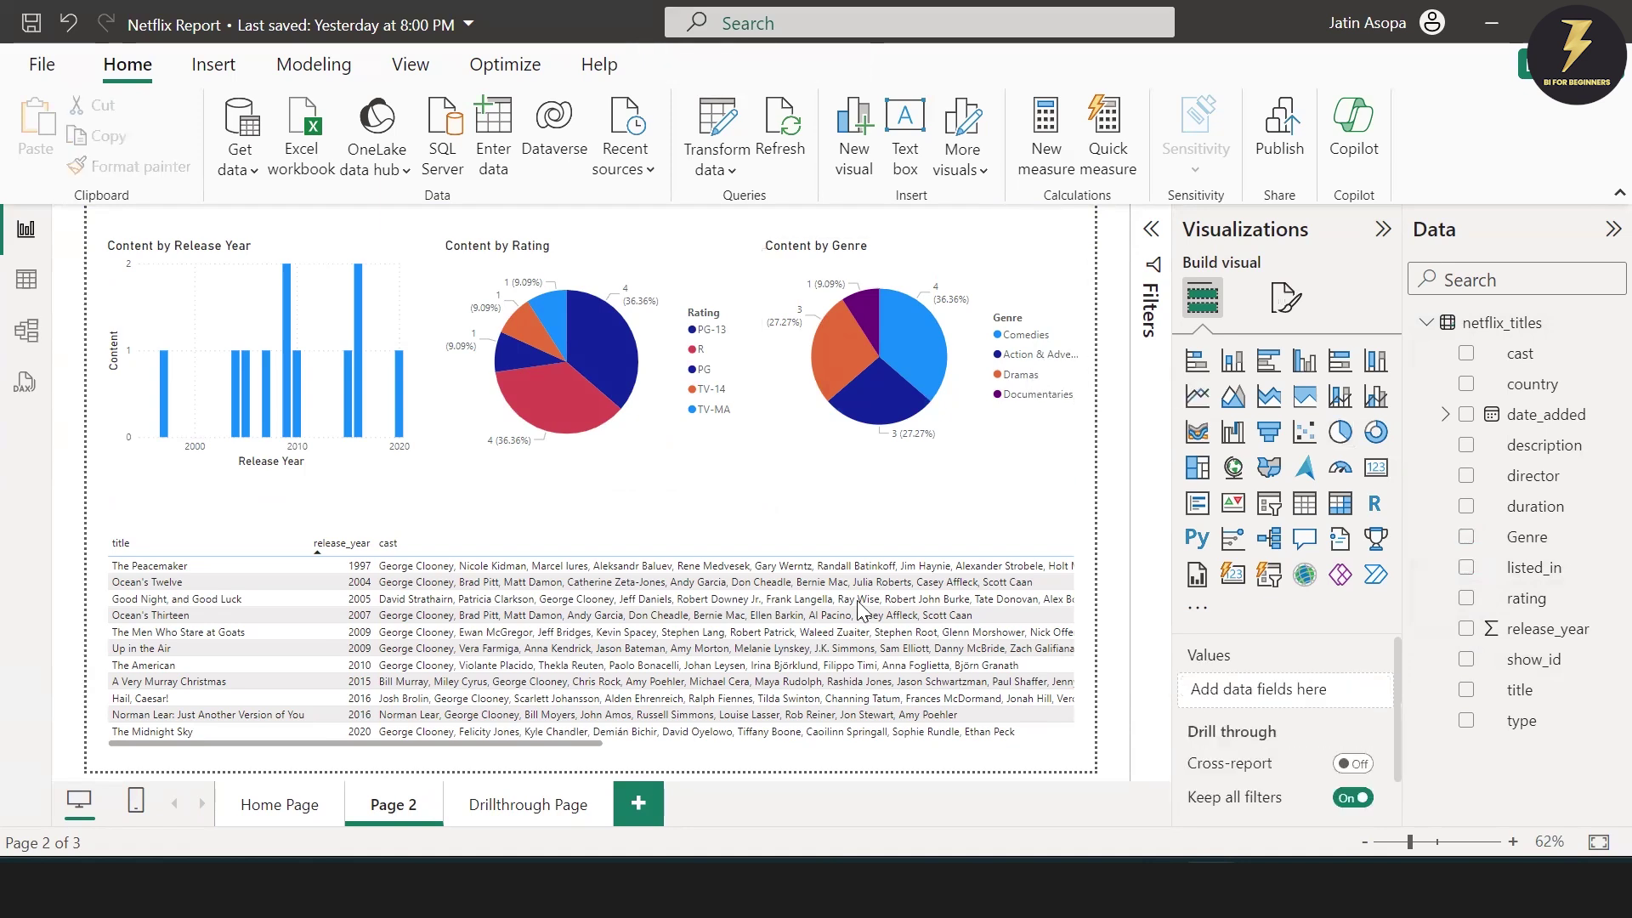
- Return to the Drillthrough Page to review its Directors by Country chart
left_click(525, 806)
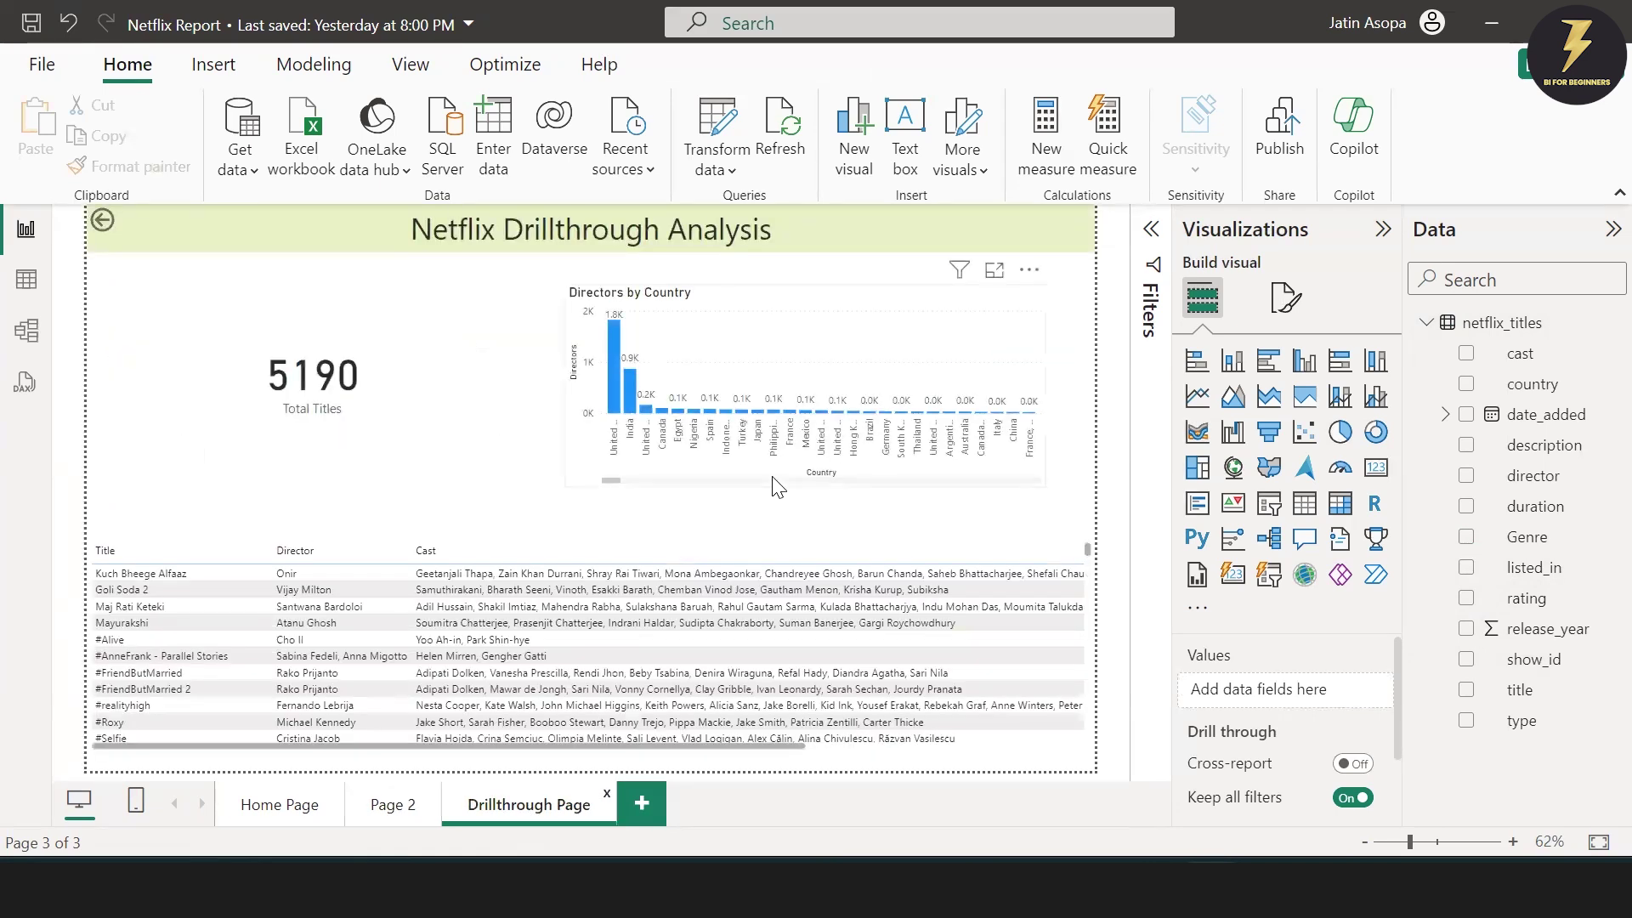